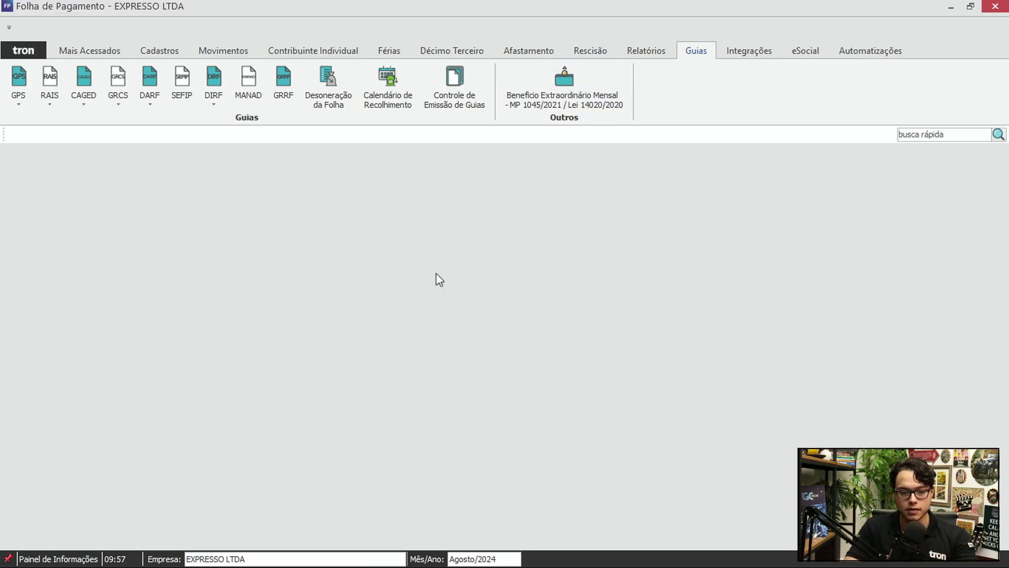
Step: Open the DARF registration and issue list, plus the employees' calculated-events query
click(152, 94)
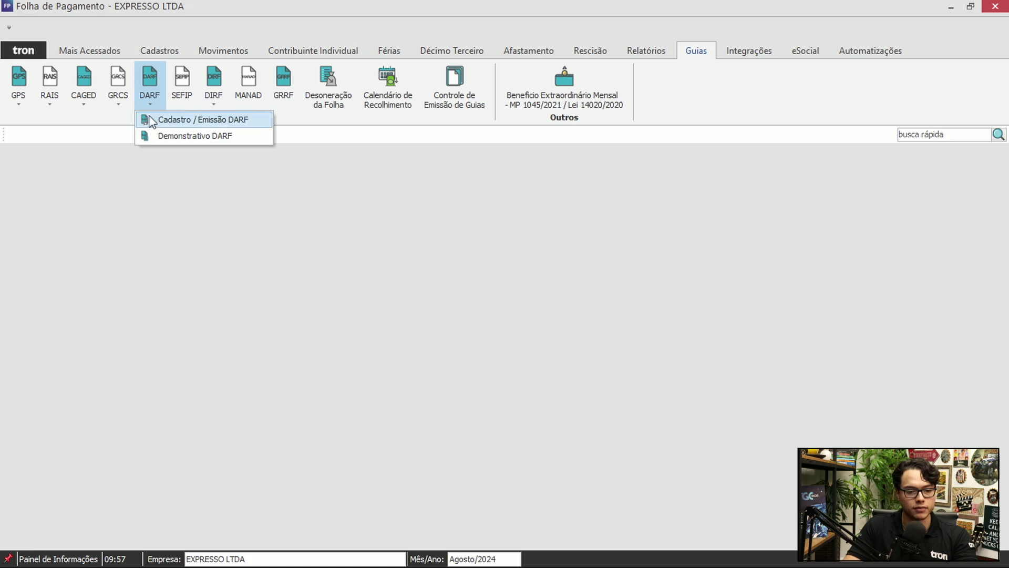
click(212, 122)
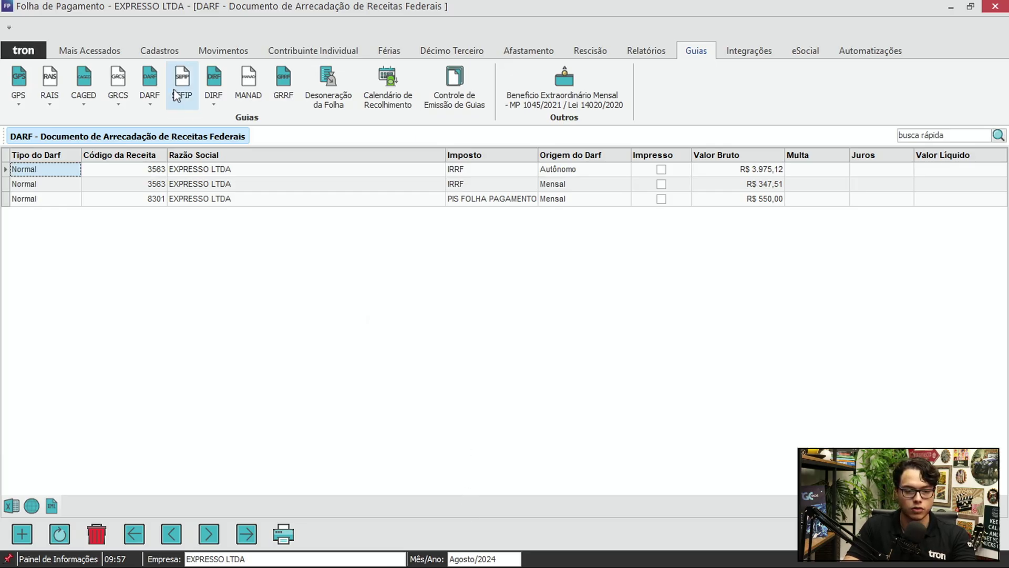
click(226, 53)
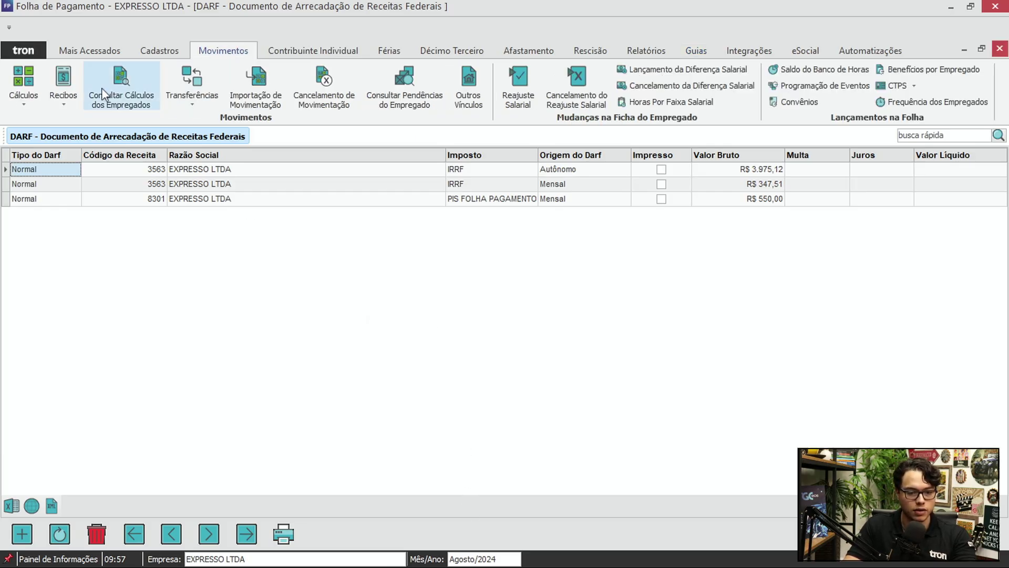
click(118, 84)
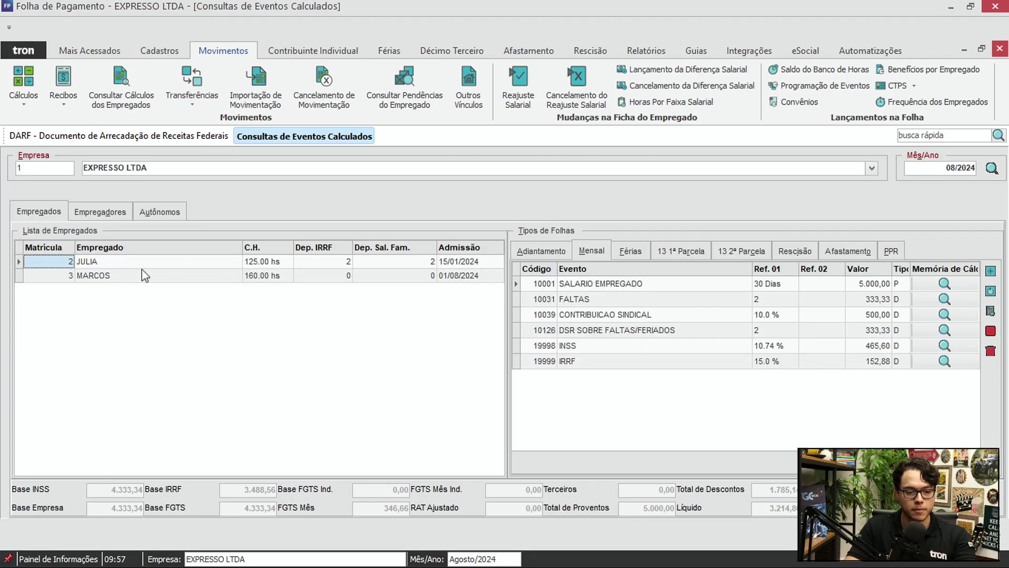
Step: Examine the salary, meal allowance and INSS events in the second employee's monthly payroll
click(142, 276)
click(652, 298)
click(663, 284)
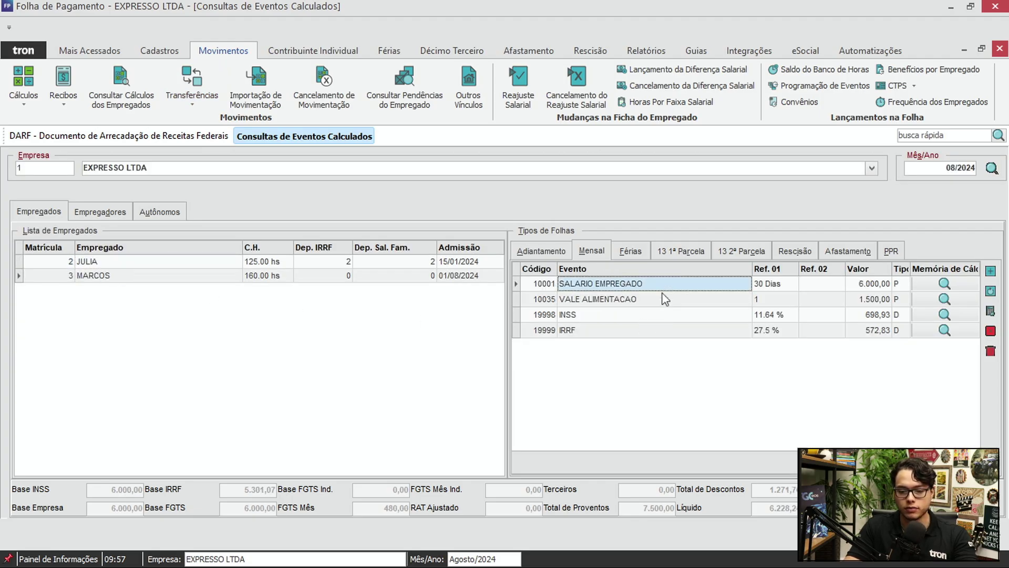
click(661, 316)
click(694, 298)
Step: Query the calculated events for 07/2024 and check the IRRF amount in the employee's monthly payroll
click(952, 167)
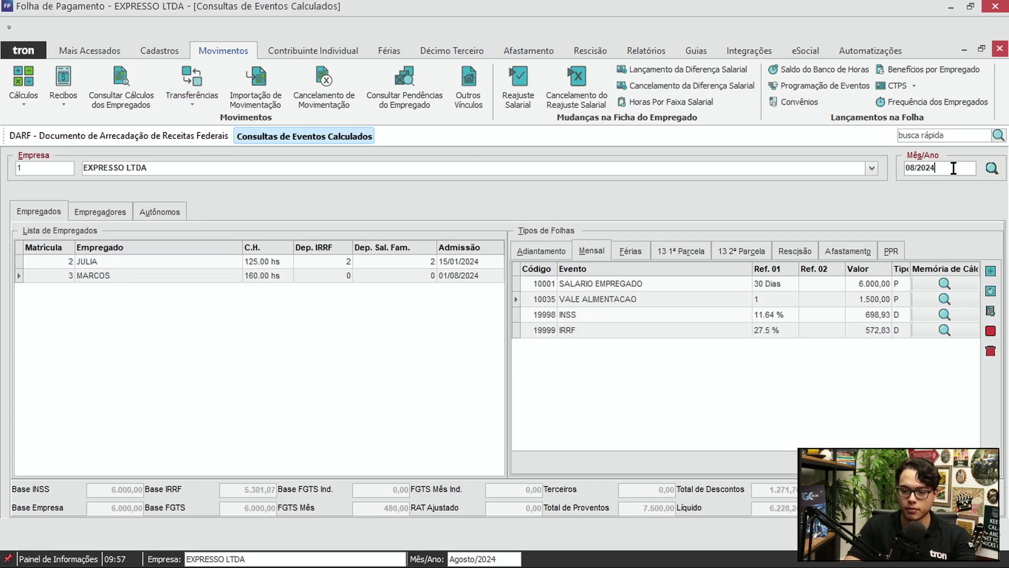
text(07/)
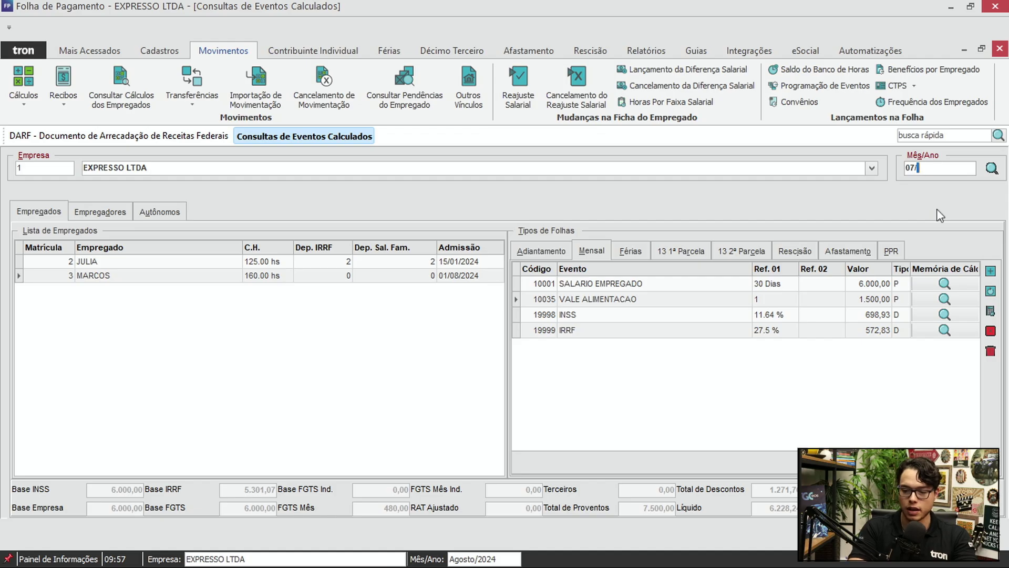
text(2024)
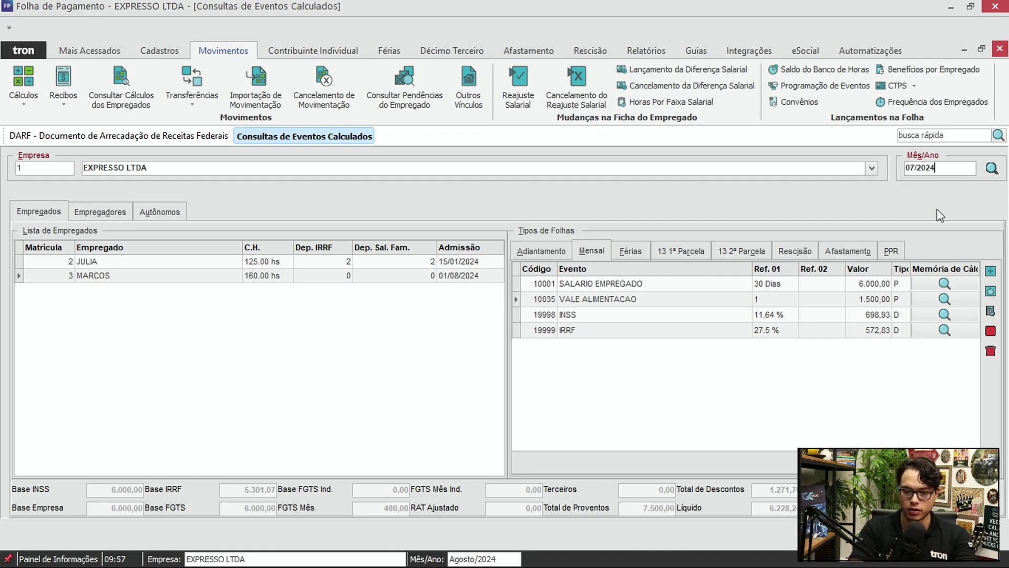
key(Return)
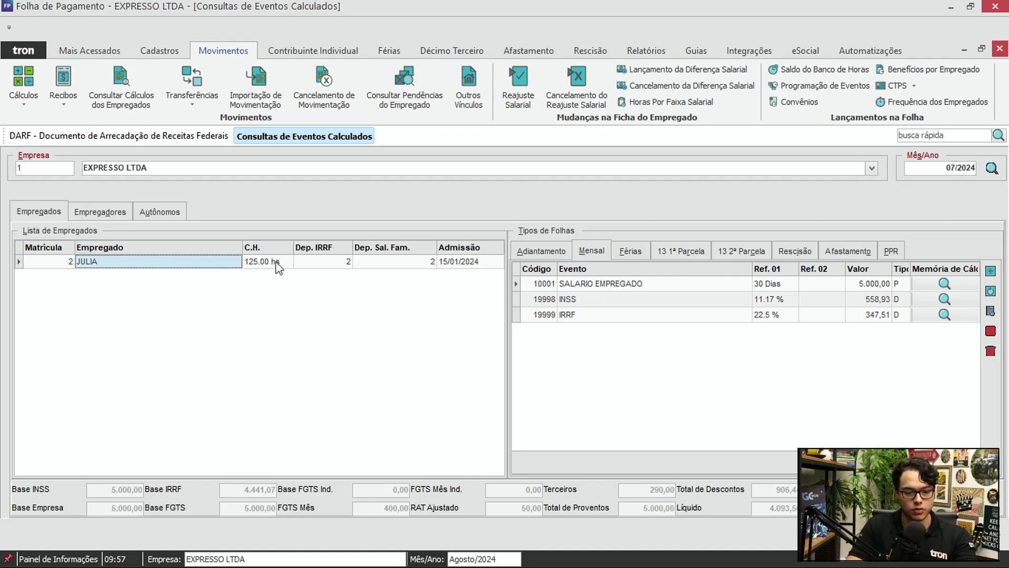
click(758, 313)
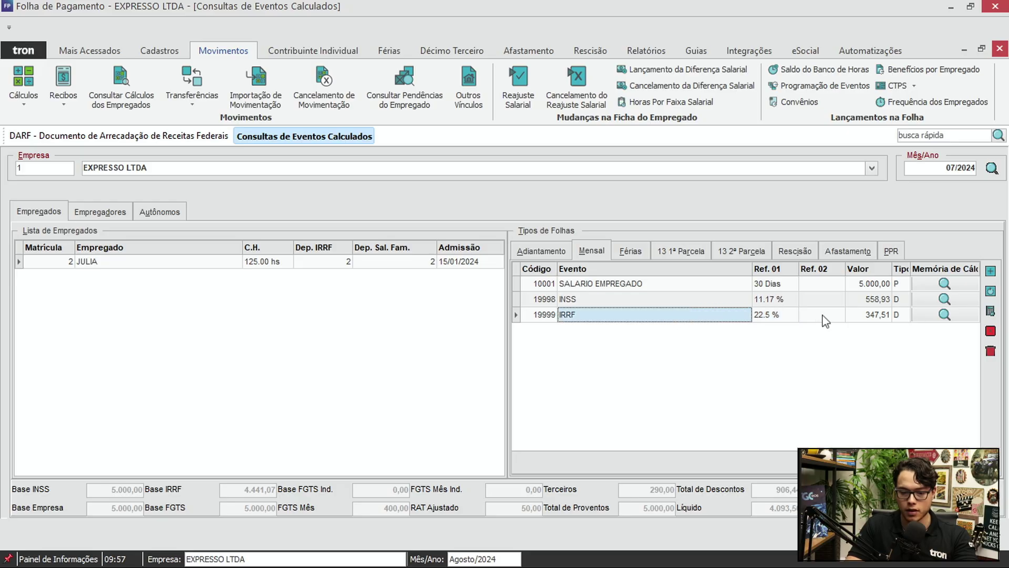
click(862, 316)
Step: Check the employee's other payroll types, the self-employed list and the employers list for 07/2024
click(631, 251)
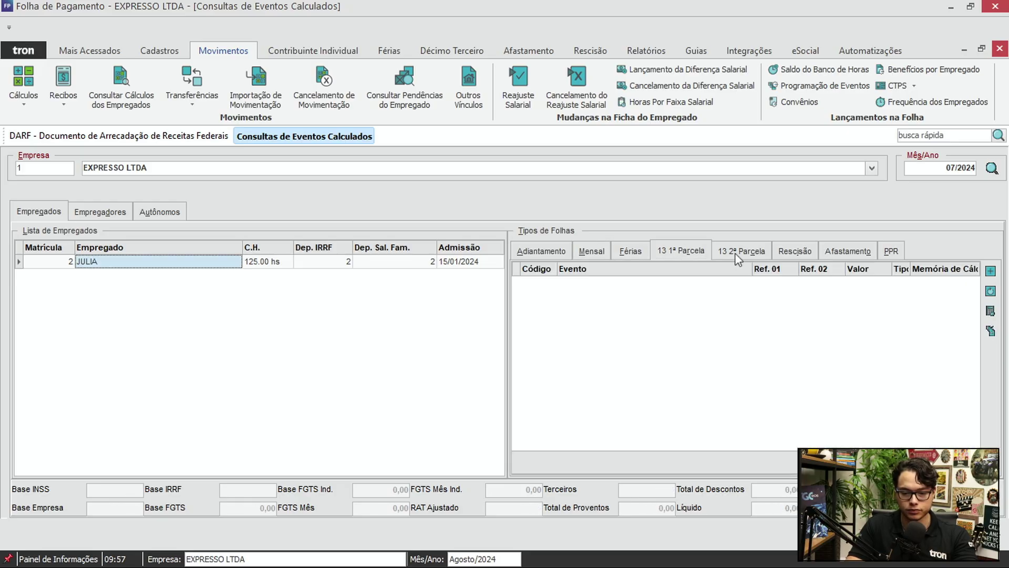
click(794, 251)
click(857, 251)
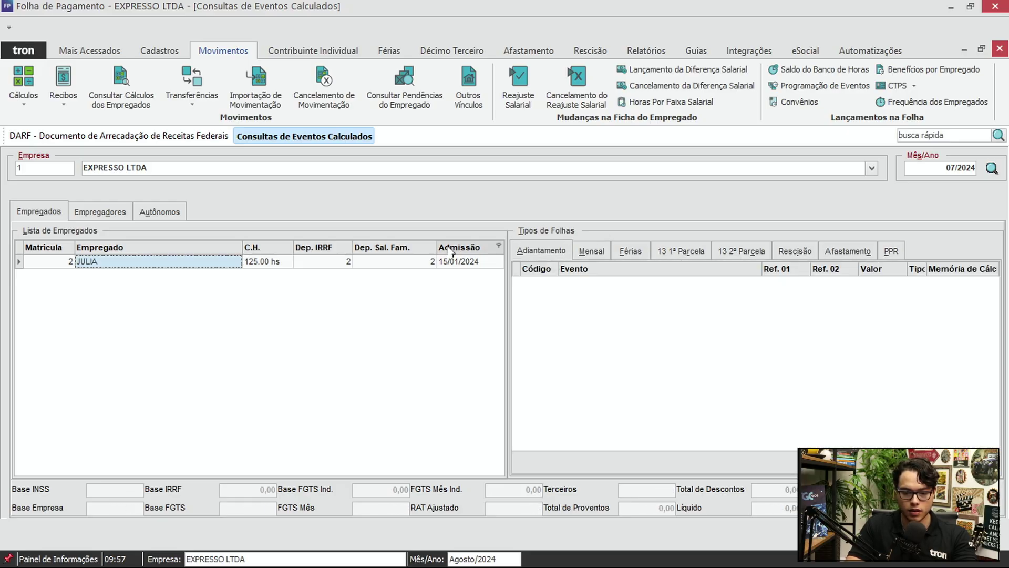
click(126, 211)
click(167, 215)
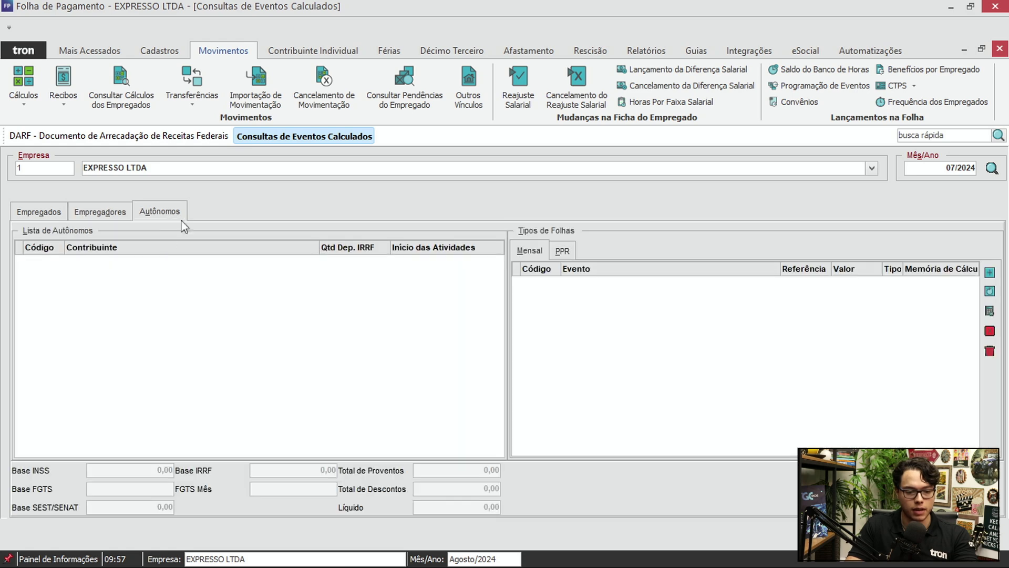
click(105, 213)
click(40, 210)
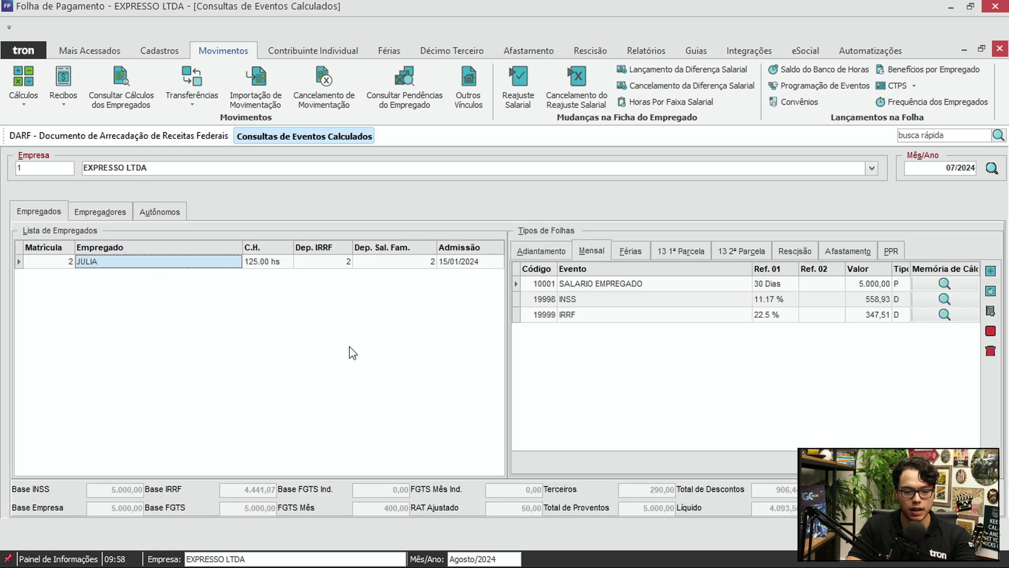
Step: Set the query period back to 08/2024 and view the second employee's monthly events
click(948, 173)
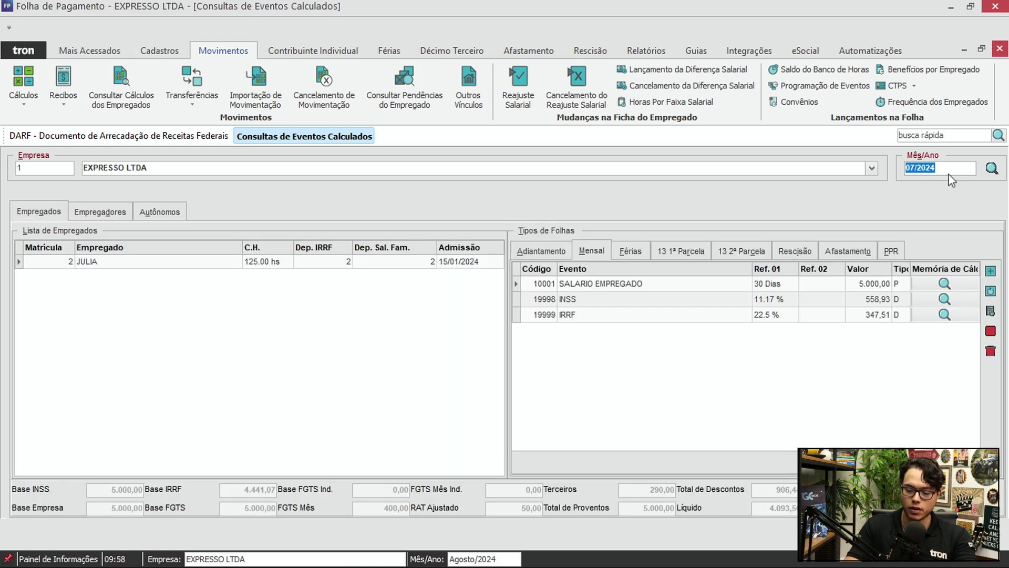
text(08/)
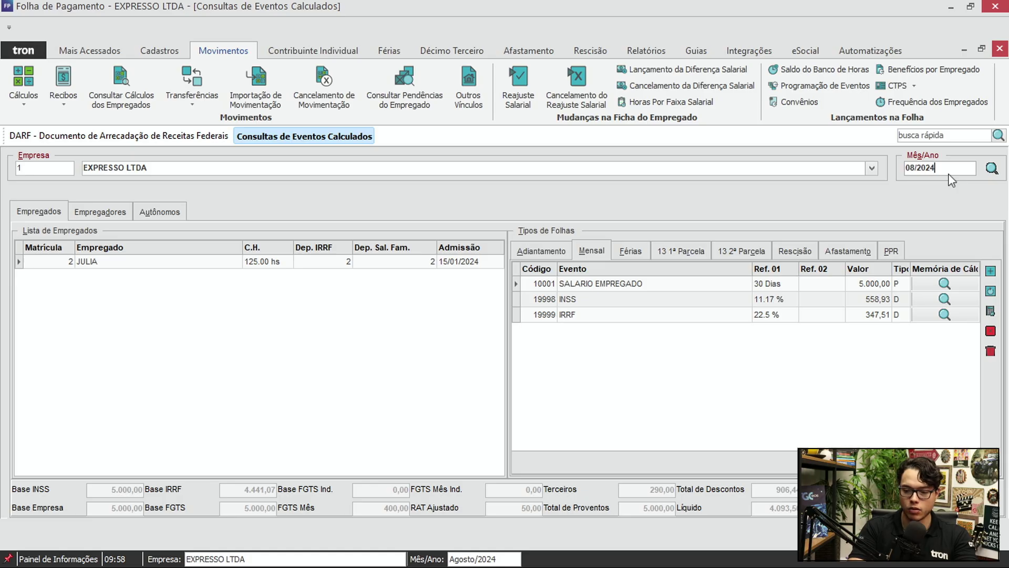
key(Return)
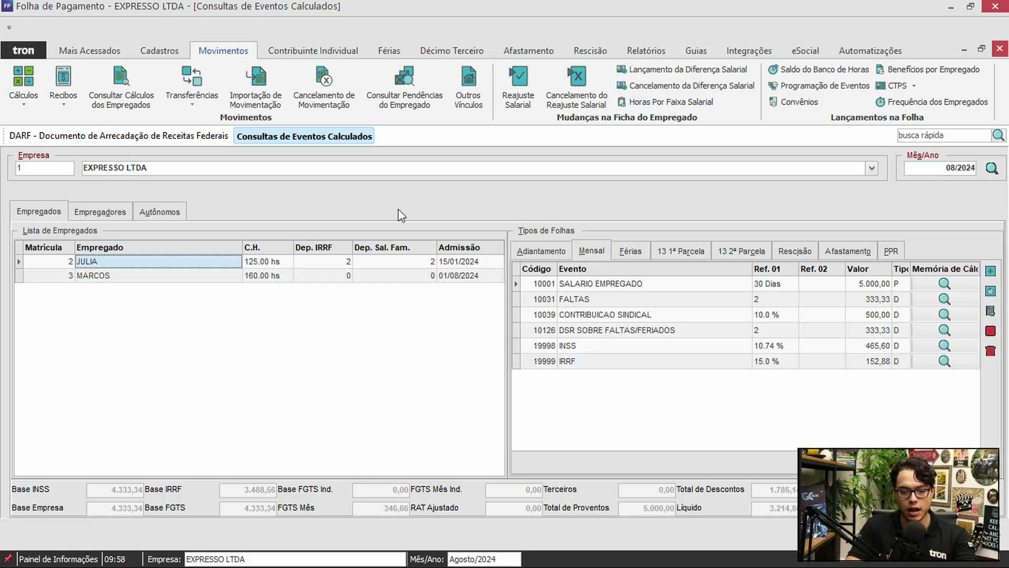
click(104, 276)
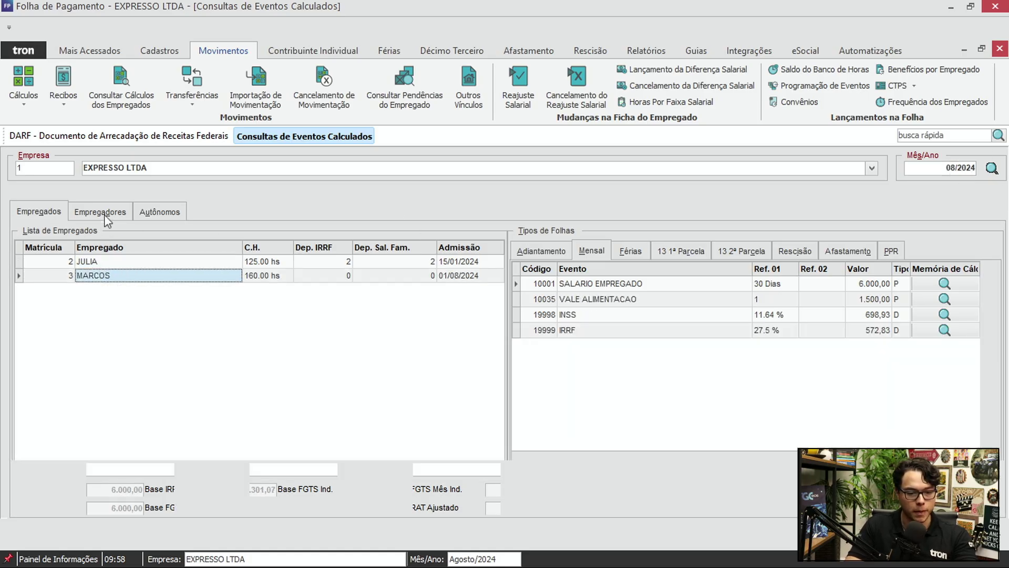
Step: Examine the self-employed contributor's monthly and PPR events for 08/2024, including the INSS and IRRF amounts
click(104, 214)
click(157, 210)
click(81, 262)
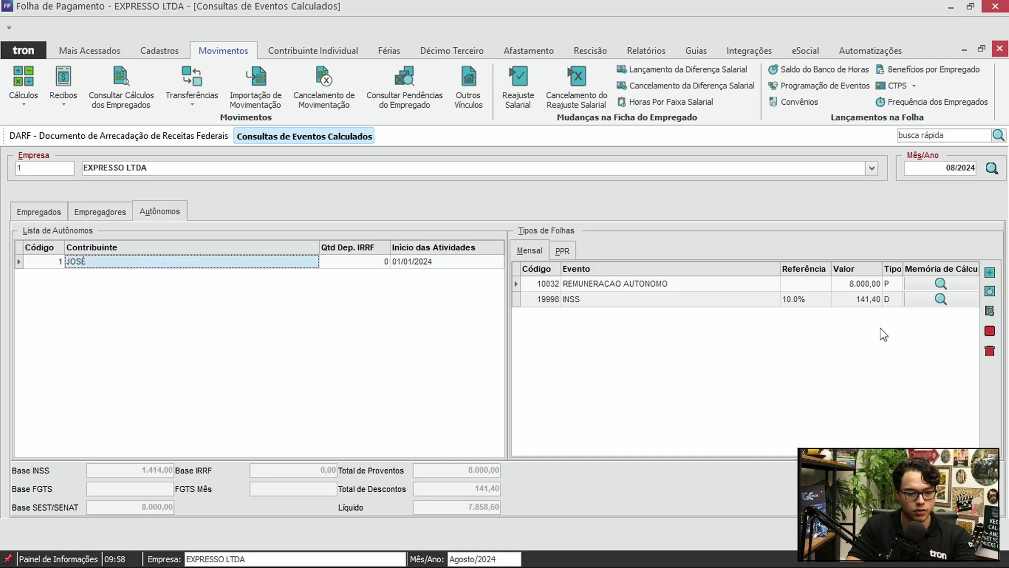
click(863, 300)
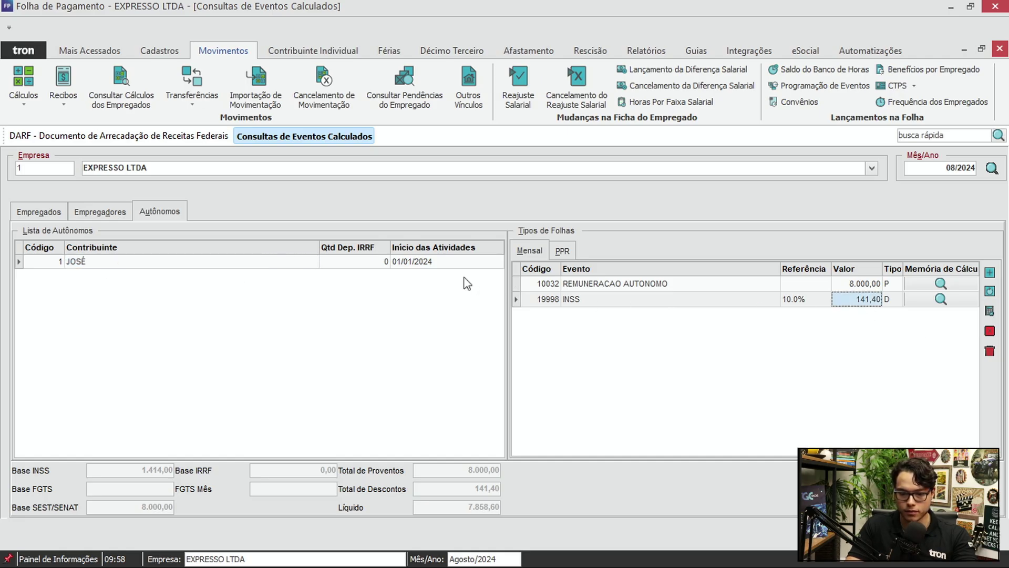
click(566, 249)
click(616, 299)
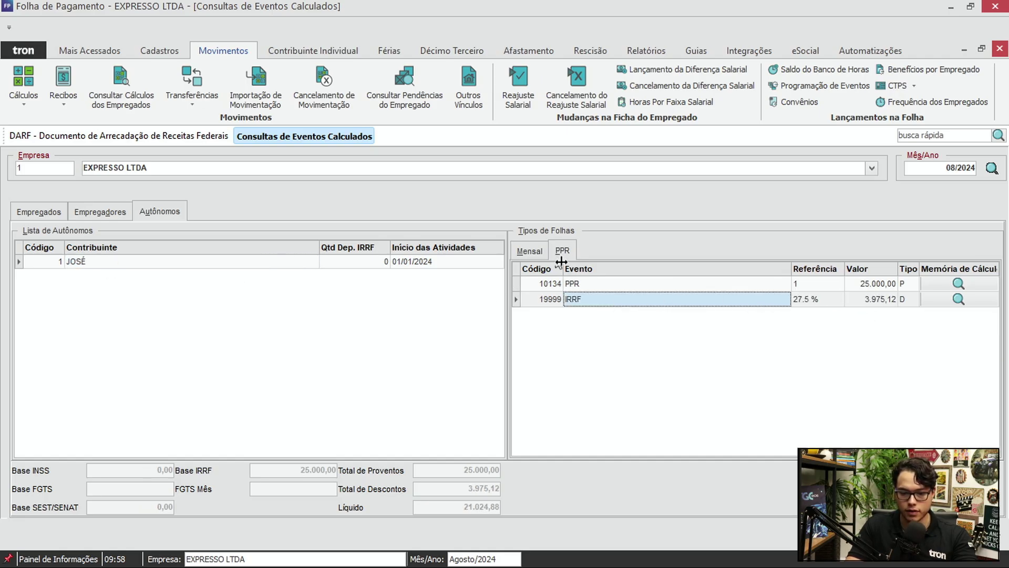
click(878, 301)
click(531, 253)
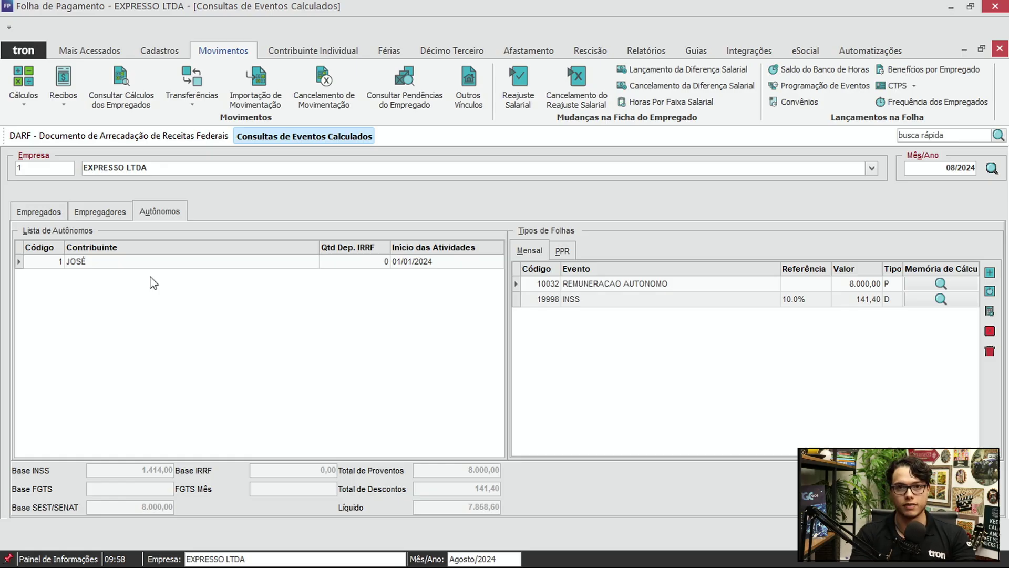
Step: Close the calculated-events query and the DARF list, and reopen the DARF registration and issue list
click(946, 166)
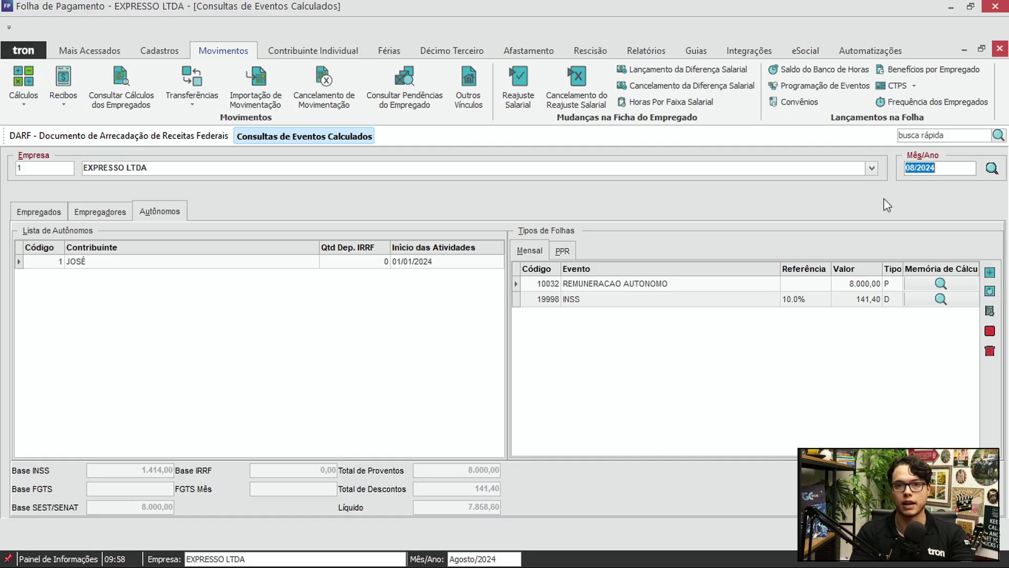
key(Escape)
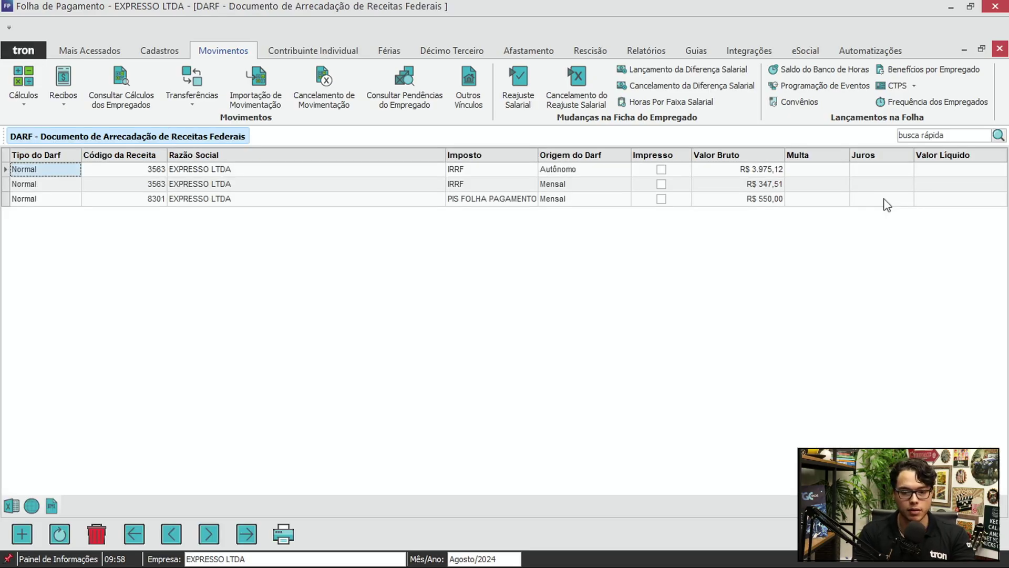
key(Escape)
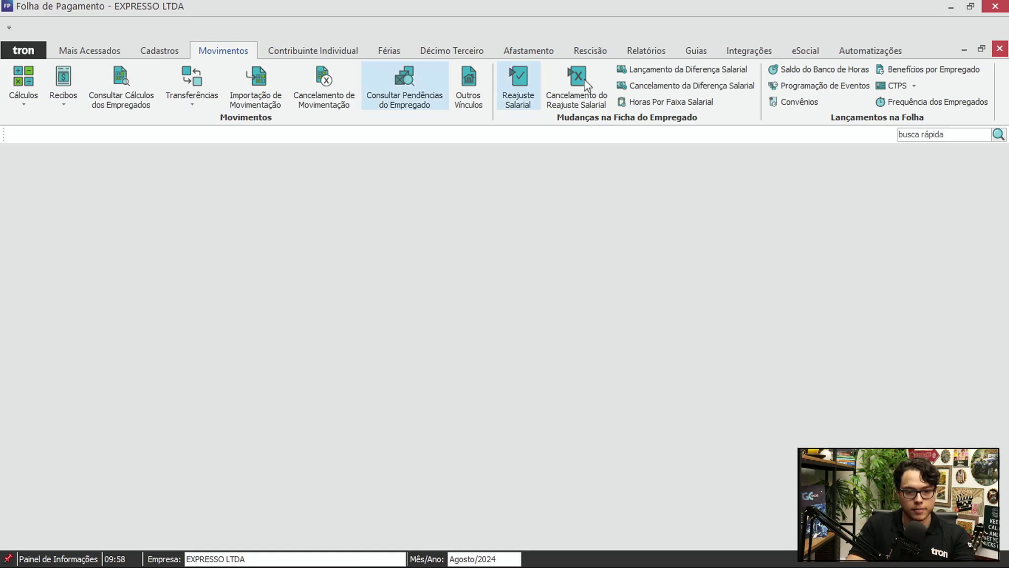
click(701, 48)
click(152, 84)
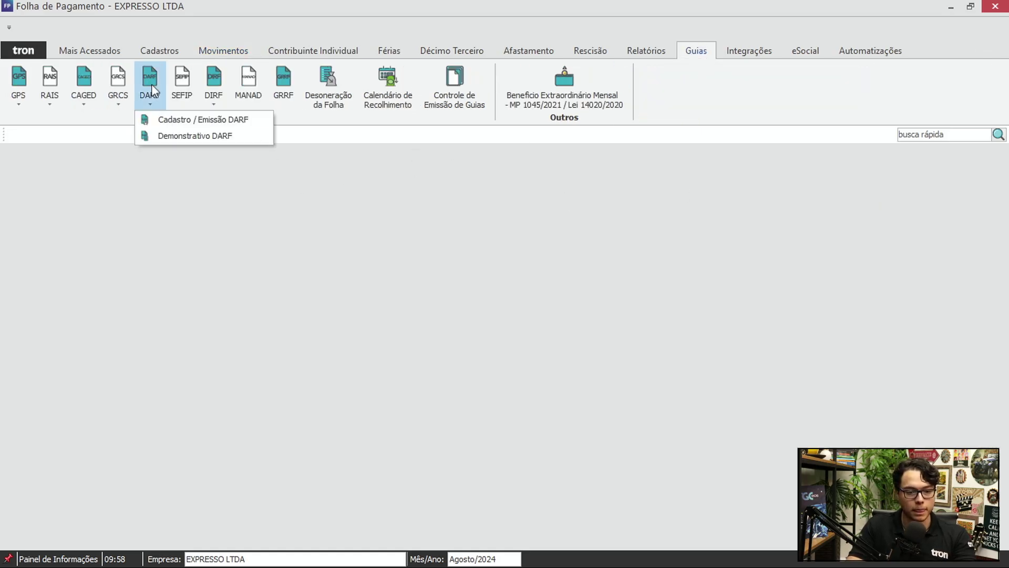
click(237, 120)
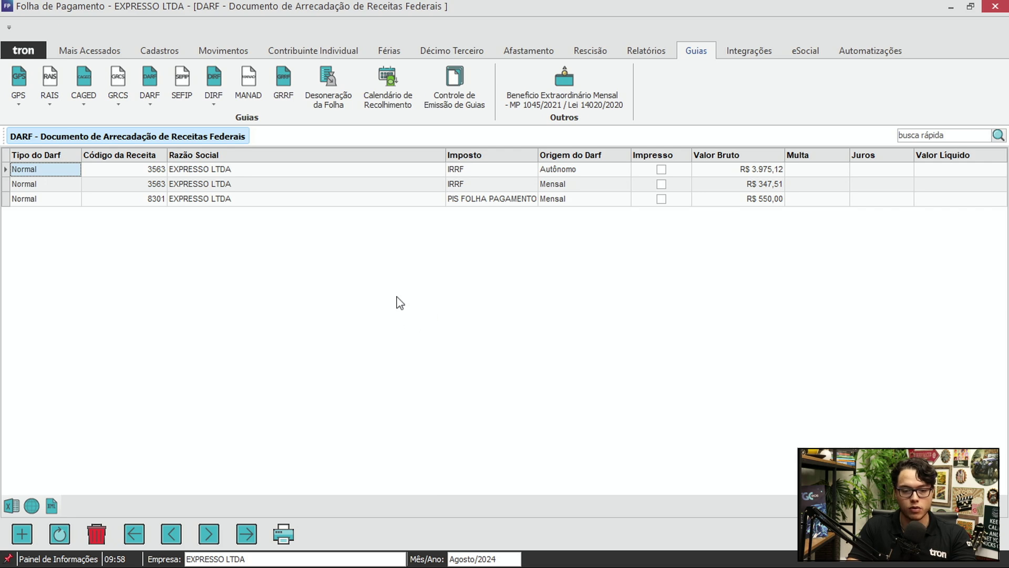
Step: Compare the two IRRF entries with revenue code 3563 in the DARF list
click(241, 171)
click(245, 187)
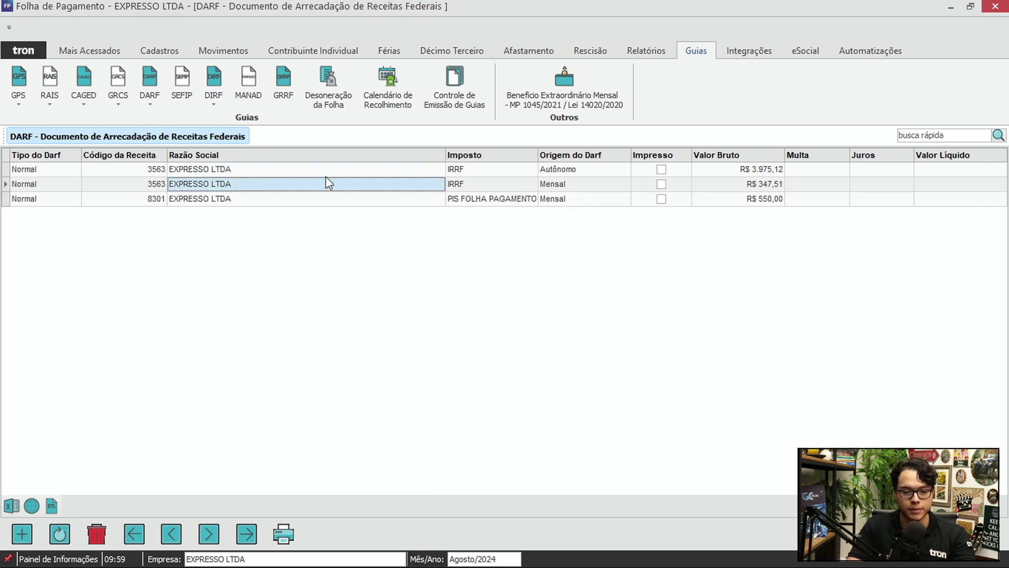
click(466, 185)
click(476, 170)
click(471, 186)
click(471, 171)
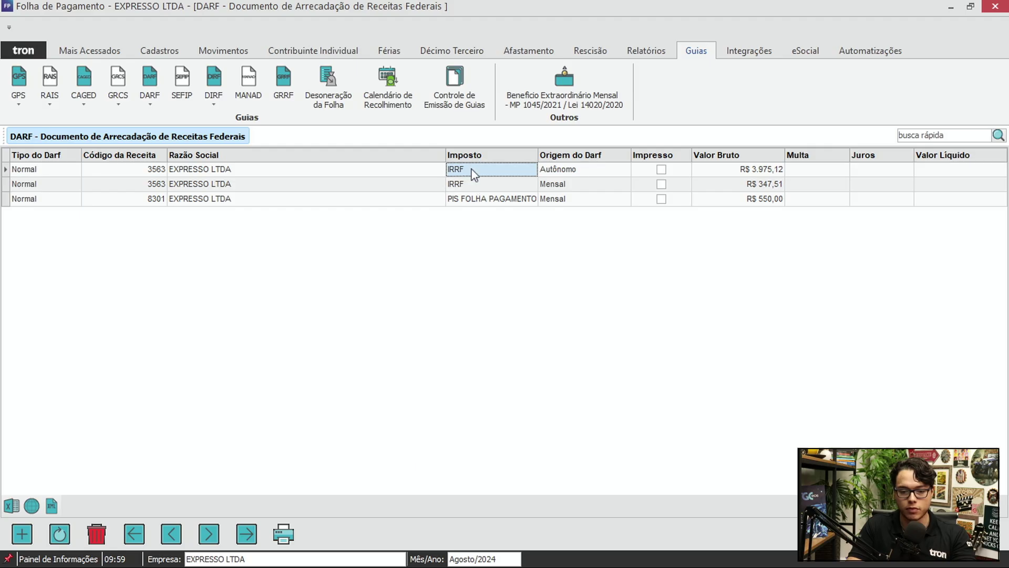
click(471, 185)
Step: Generate the IRRF DARF automatically for 08/2024 with the Mensal payroll type for company EXPRESSO LTDA
click(982, 534)
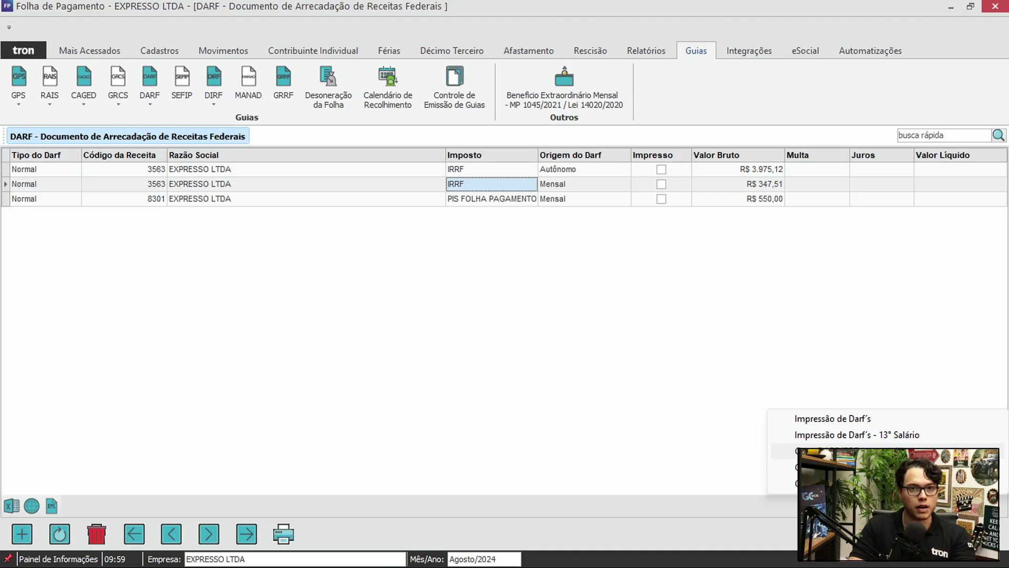
click(820, 451)
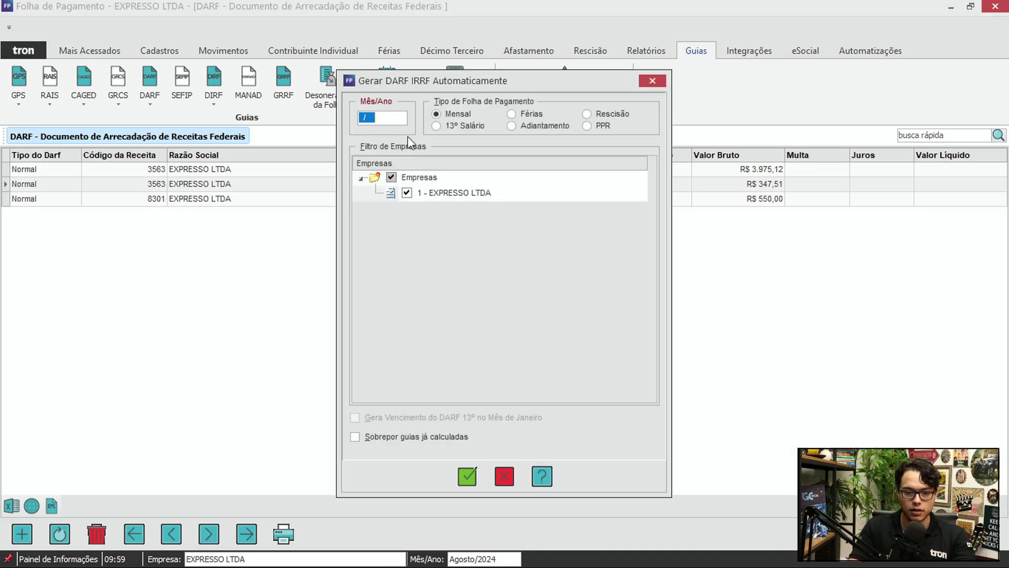
text(082024)
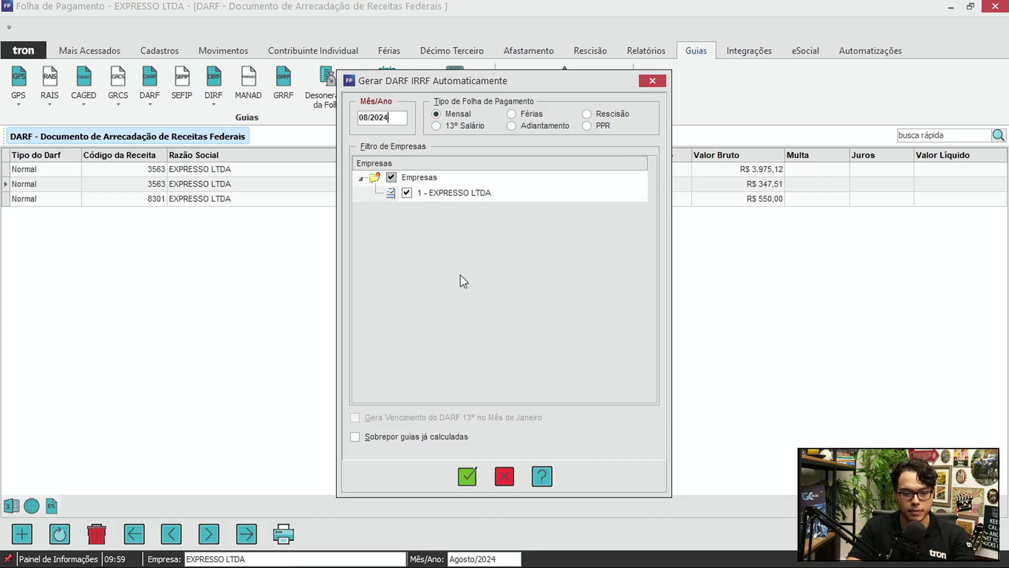
click(471, 479)
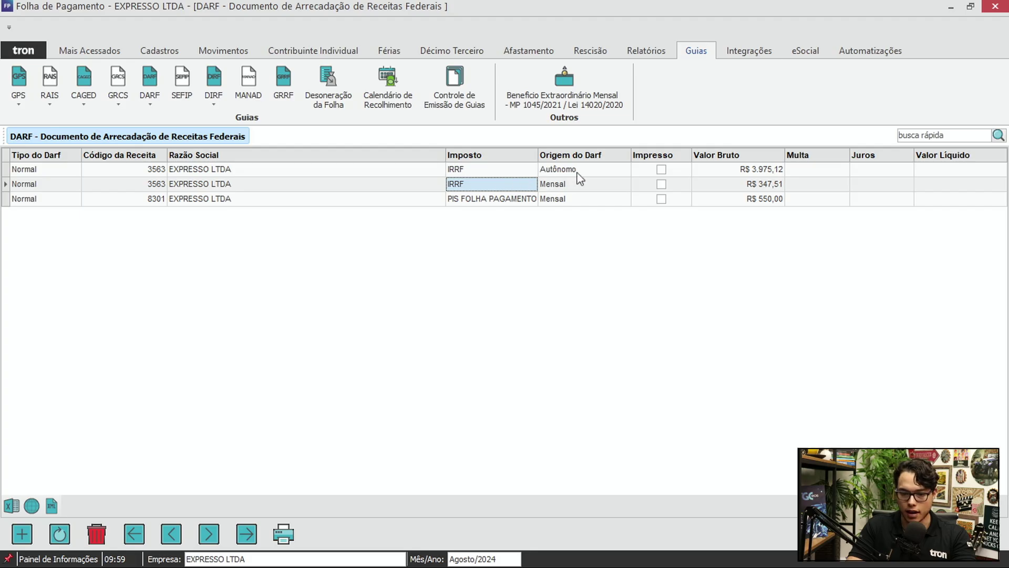
Step: Check the DARF origin of the two IRRF entries in the list
key(Tab)
click(589, 185)
click(590, 170)
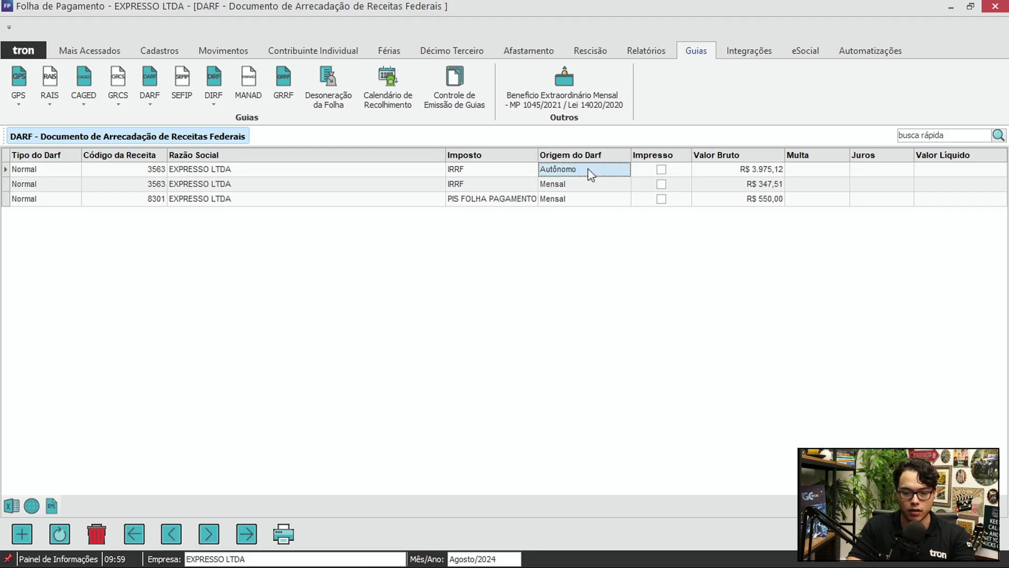
click(584, 185)
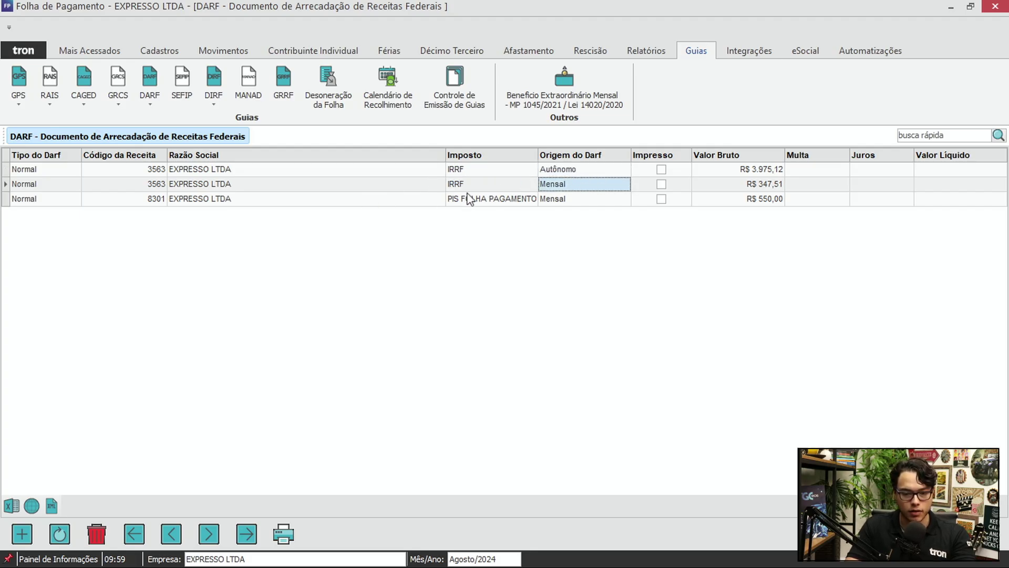
Step: Check the first employee's IRRF event in the 08/2024 Mensal payroll against the gross value of the Mensal IRRF DARF
click(747, 185)
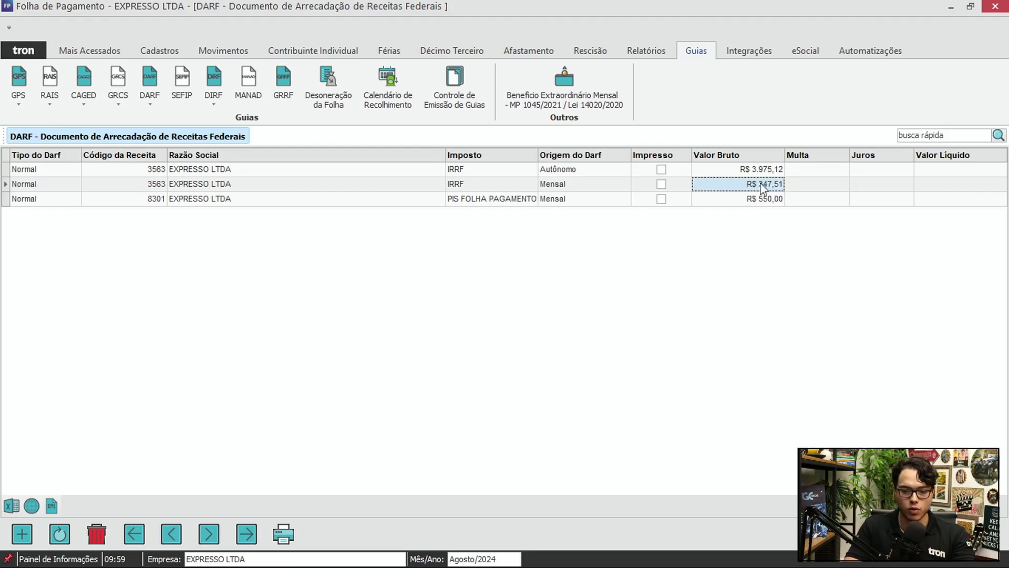
click(224, 51)
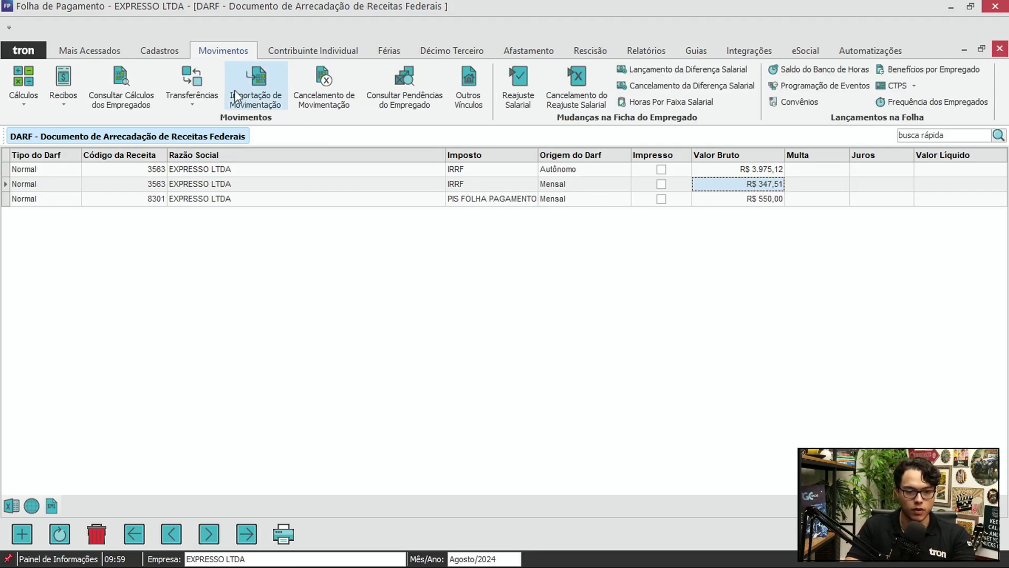
click(111, 83)
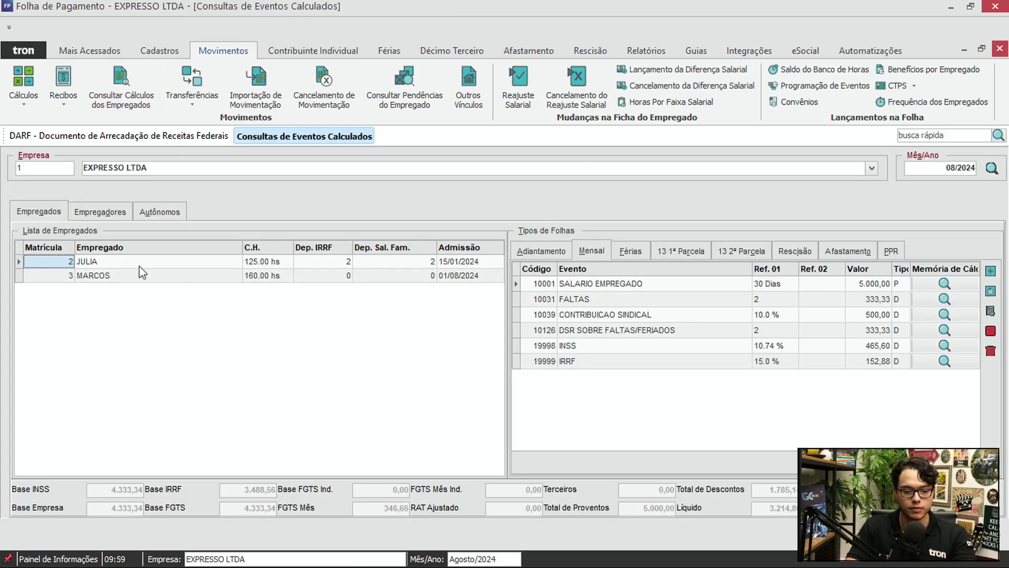
click(138, 265)
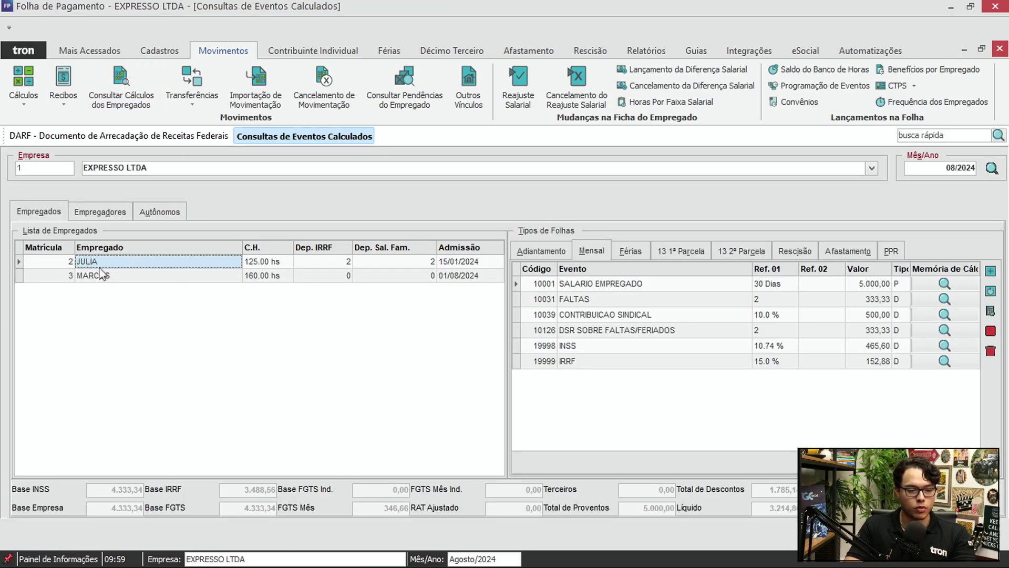
click(863, 362)
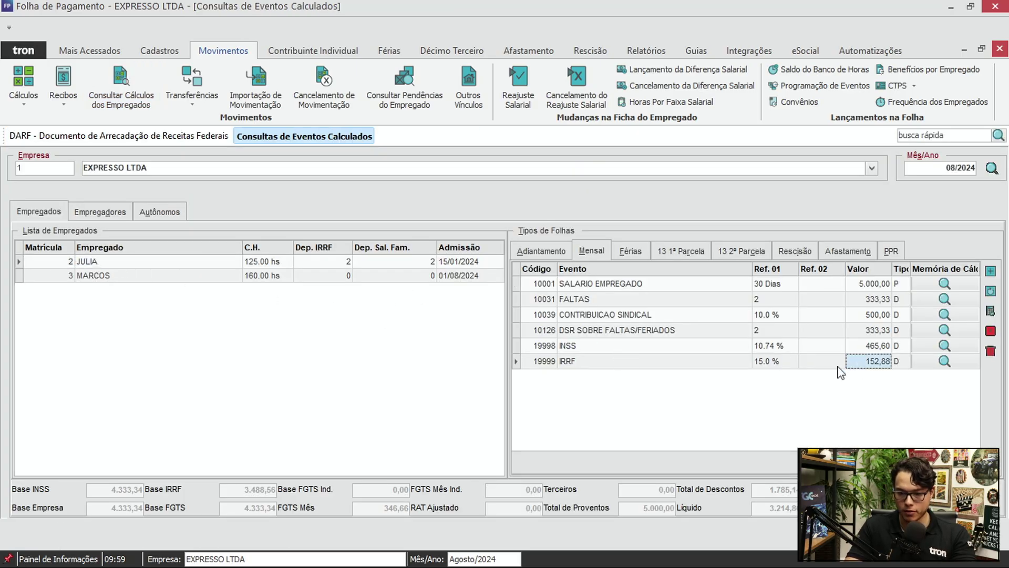
click(619, 367)
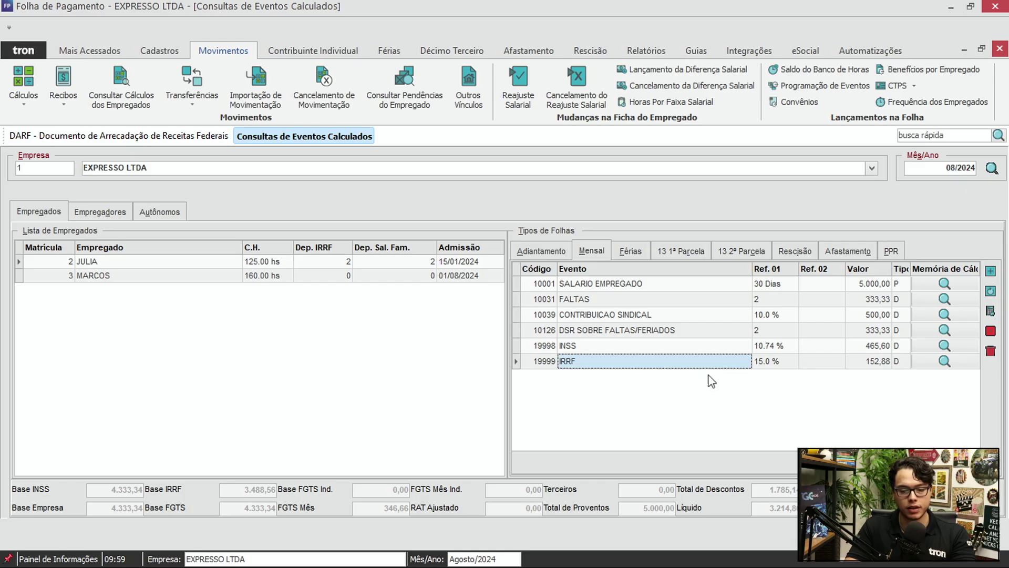
click(879, 362)
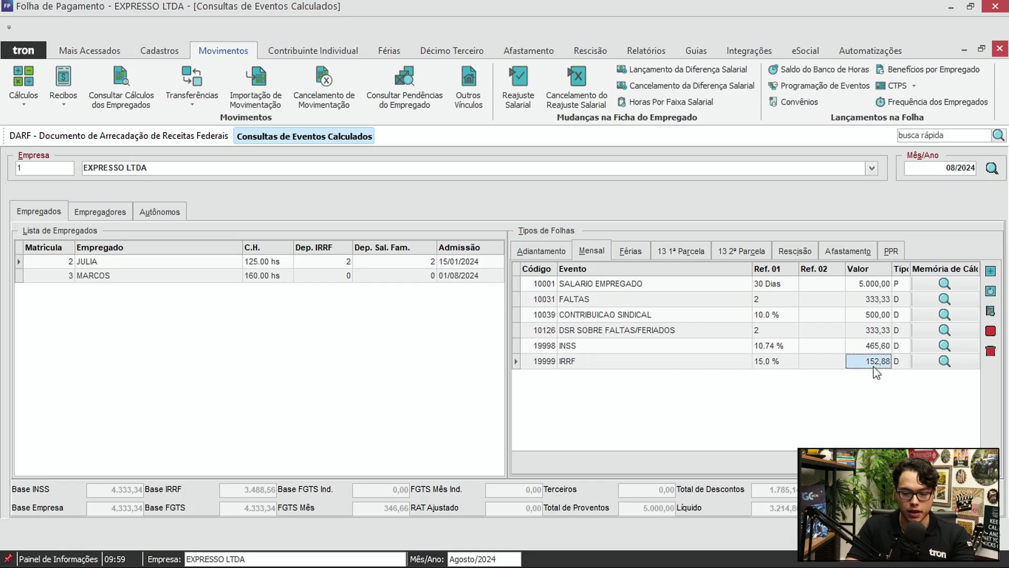
click(684, 361)
Step: Set the calculated-events query to 07/2024 and compare the employee's IRRF event with the Mensal DARF entry
click(944, 168)
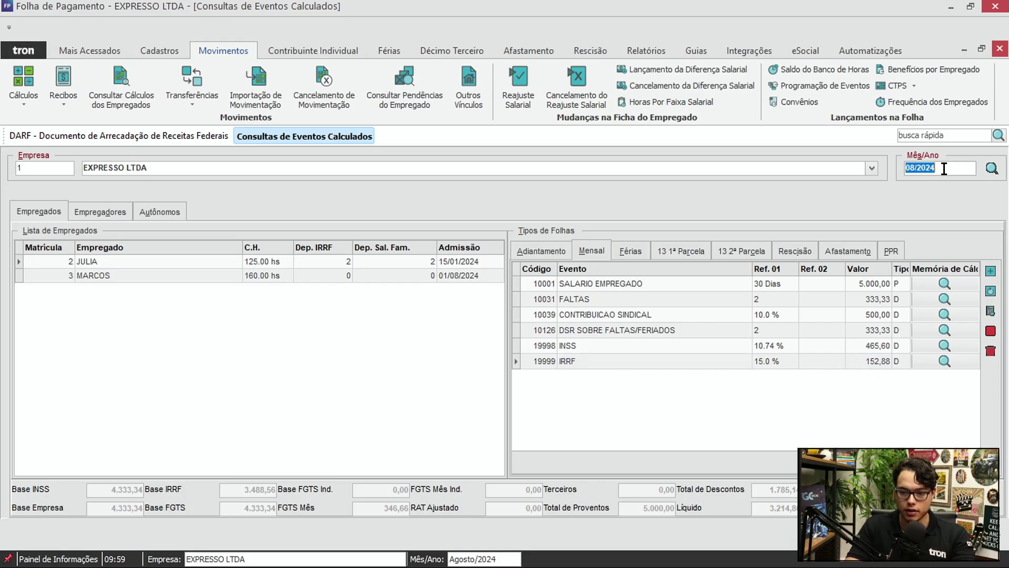
text(07/)
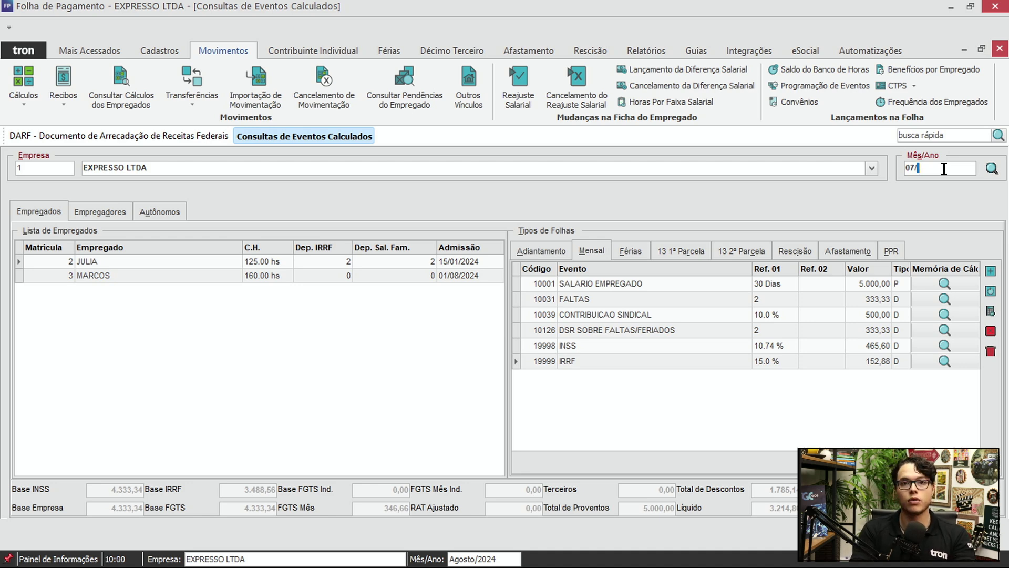
text(2024)
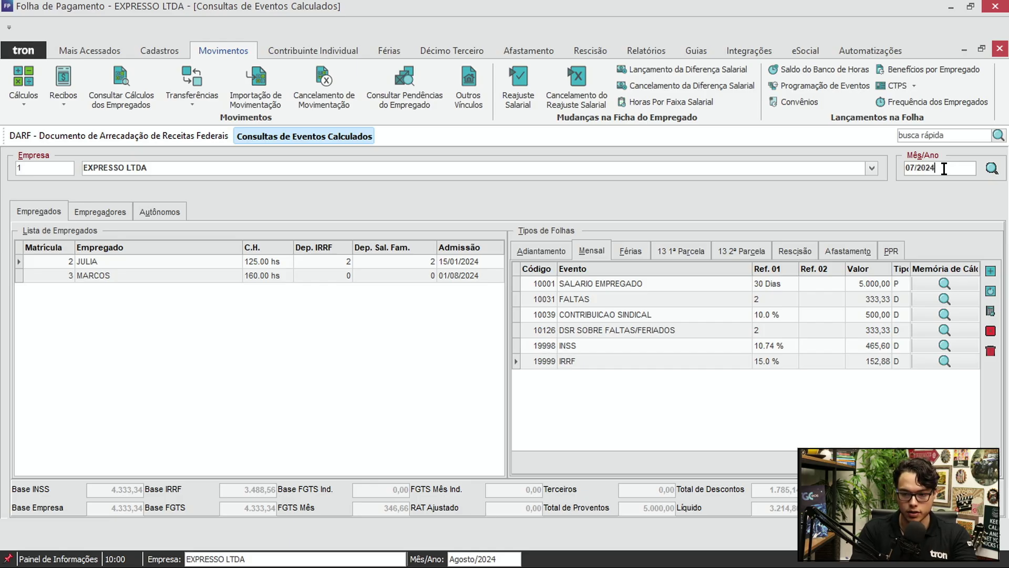
key(Return)
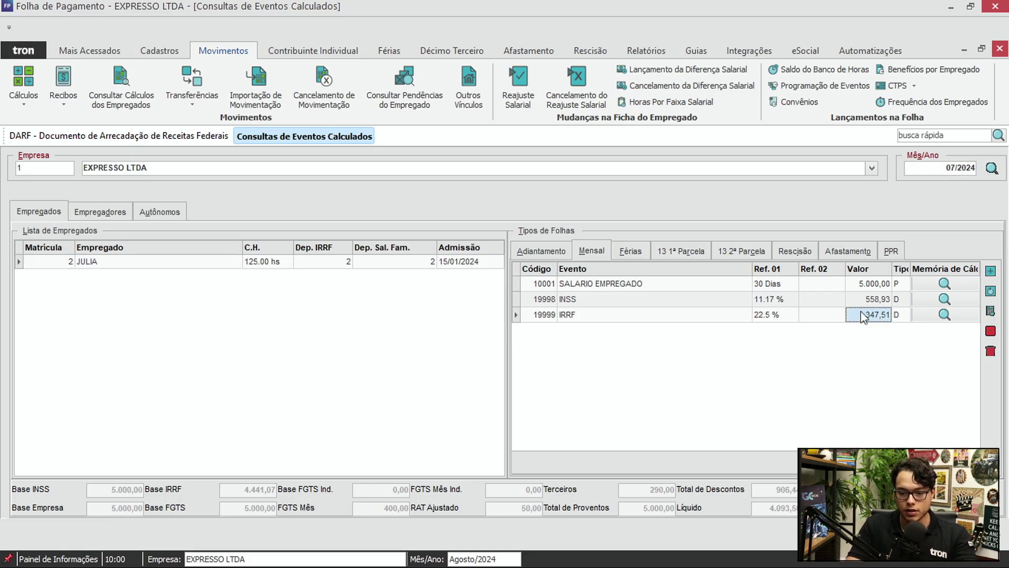
click(175, 138)
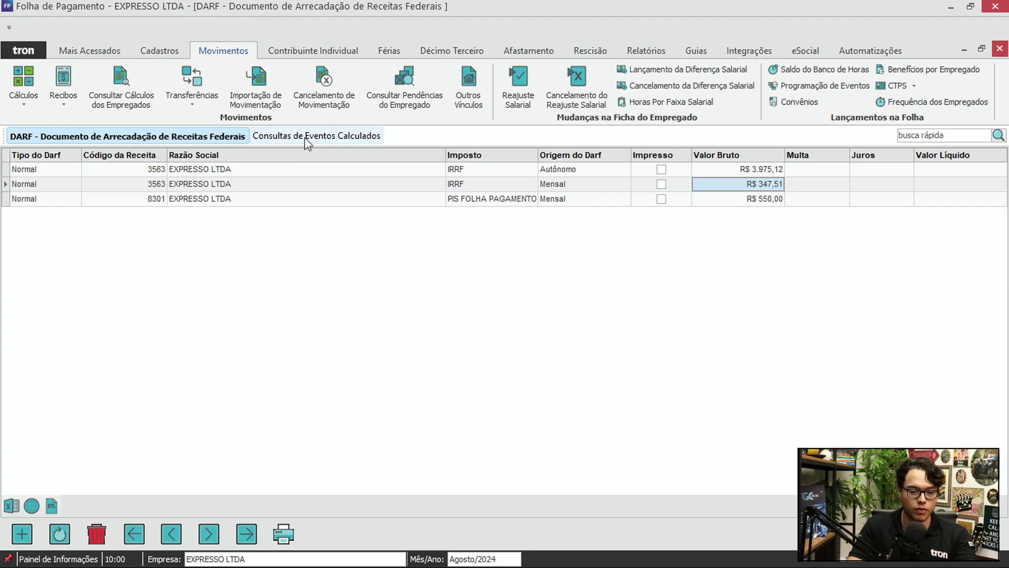
Step: Check the Autônomo DARF's gross value and look for its source among the self-employed and employer records for 07/2024
click(758, 170)
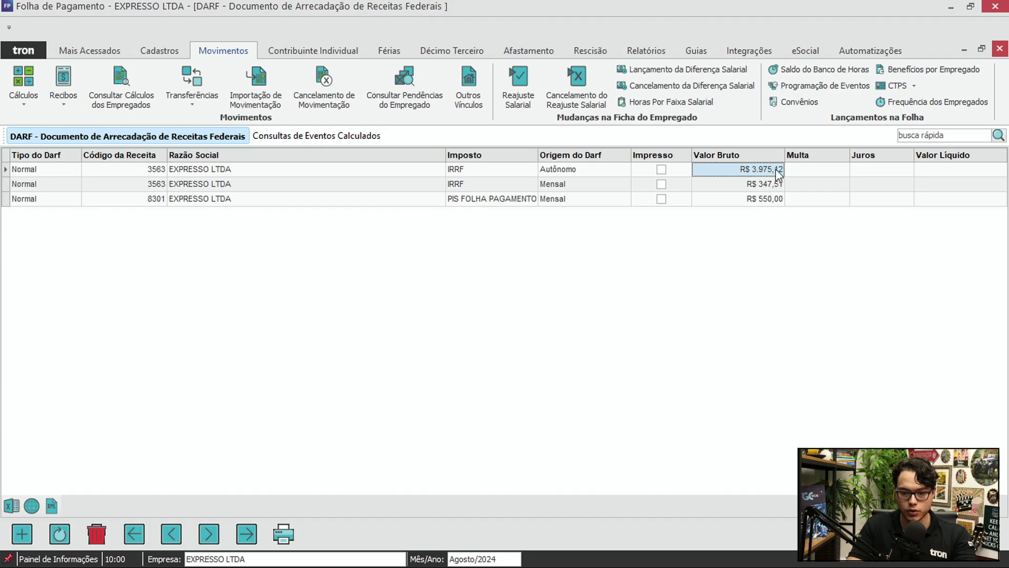
click(310, 136)
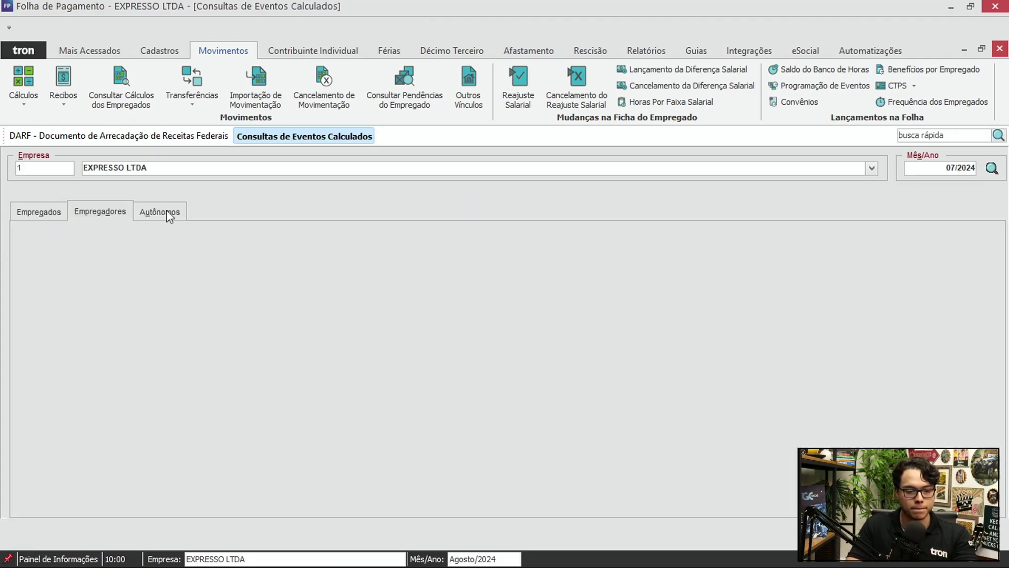
click(162, 212)
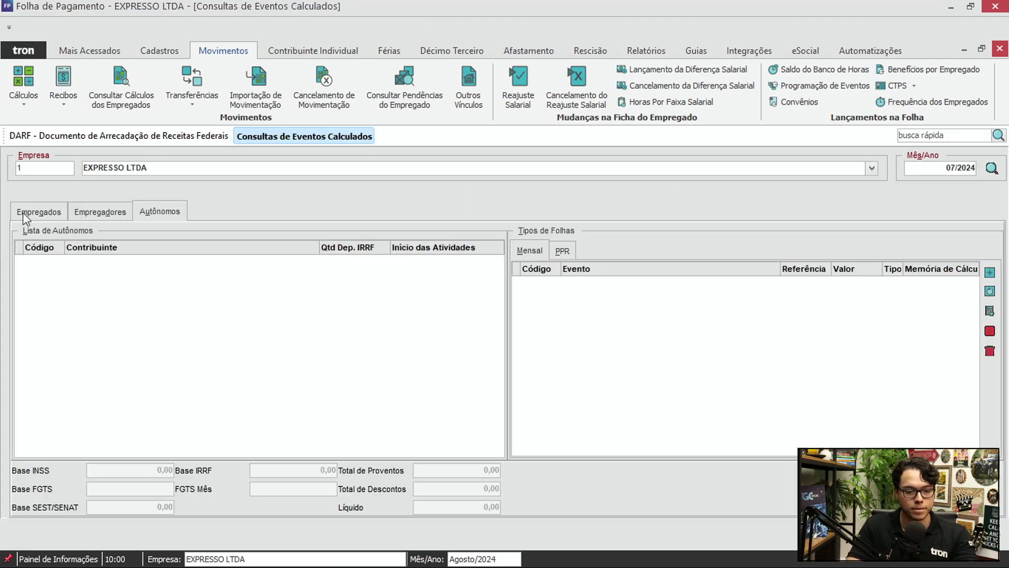
click(25, 212)
click(100, 211)
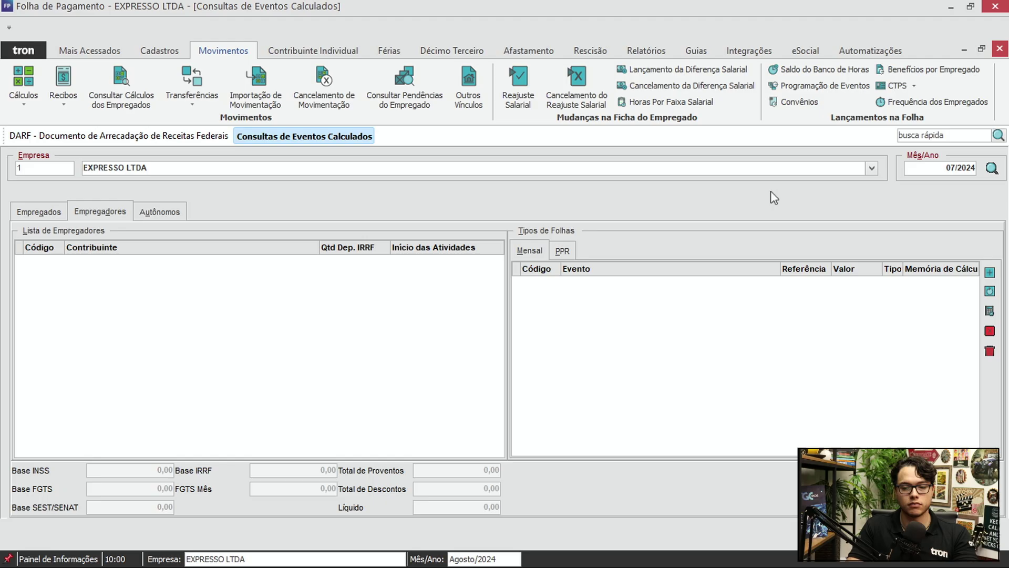
Step: Set the calculated-events query to 08/2024 and compare the self-employed contributor's PPR IRRF event with the Autônomo DARF entry
click(926, 167)
text(08/2024)
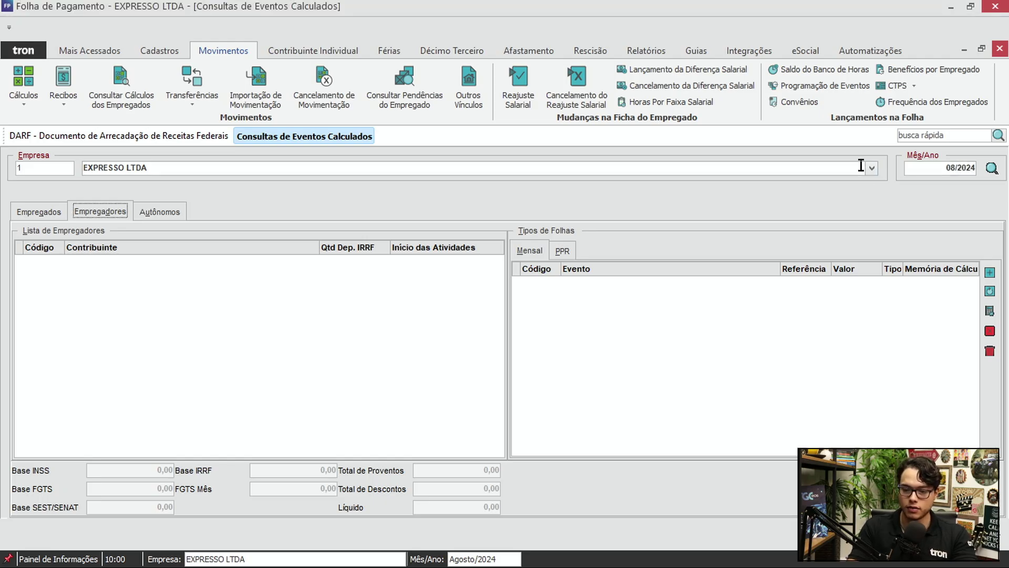
key(Tab)
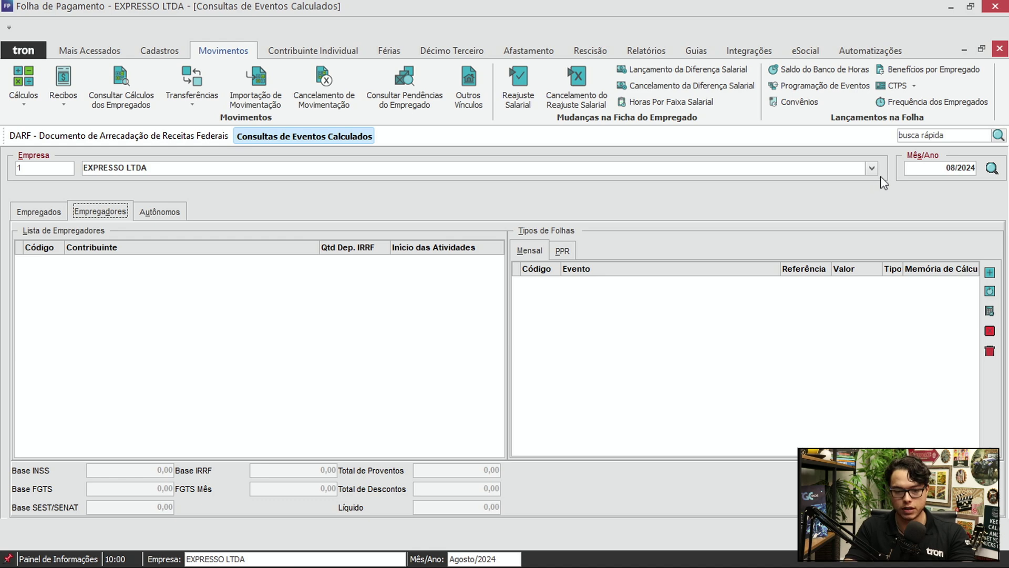
click(157, 213)
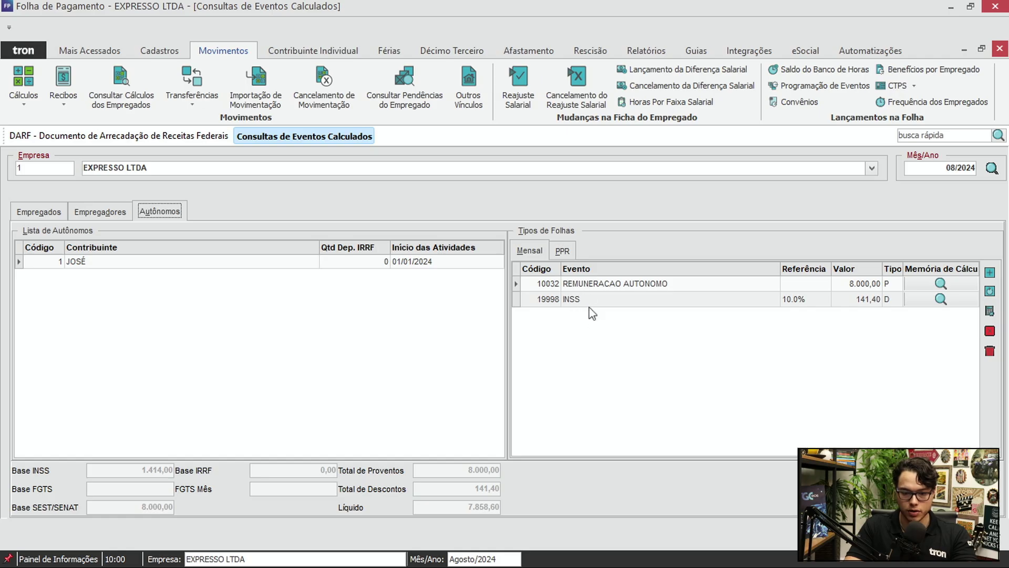
click(123, 263)
click(51, 261)
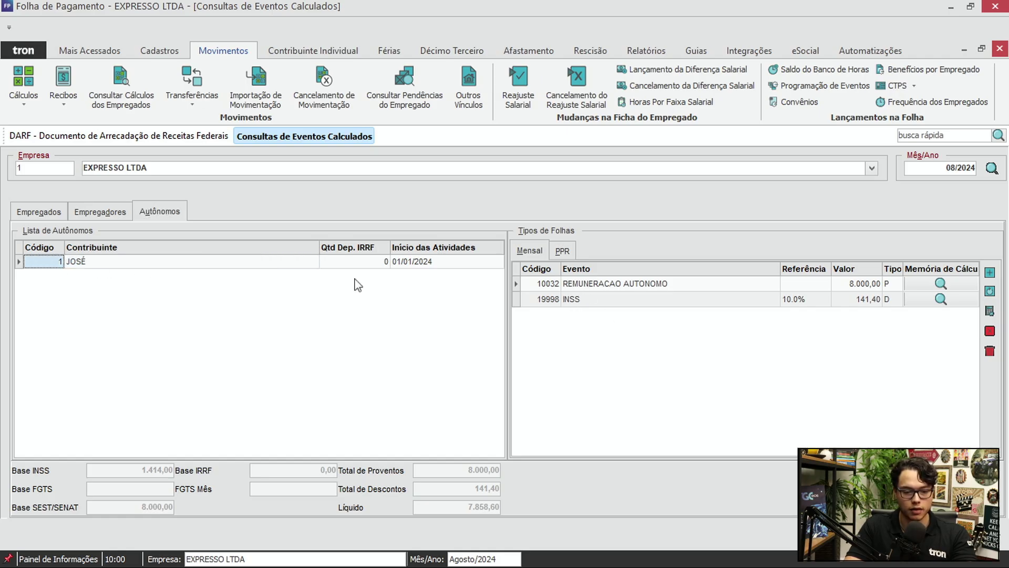
click(563, 251)
click(873, 301)
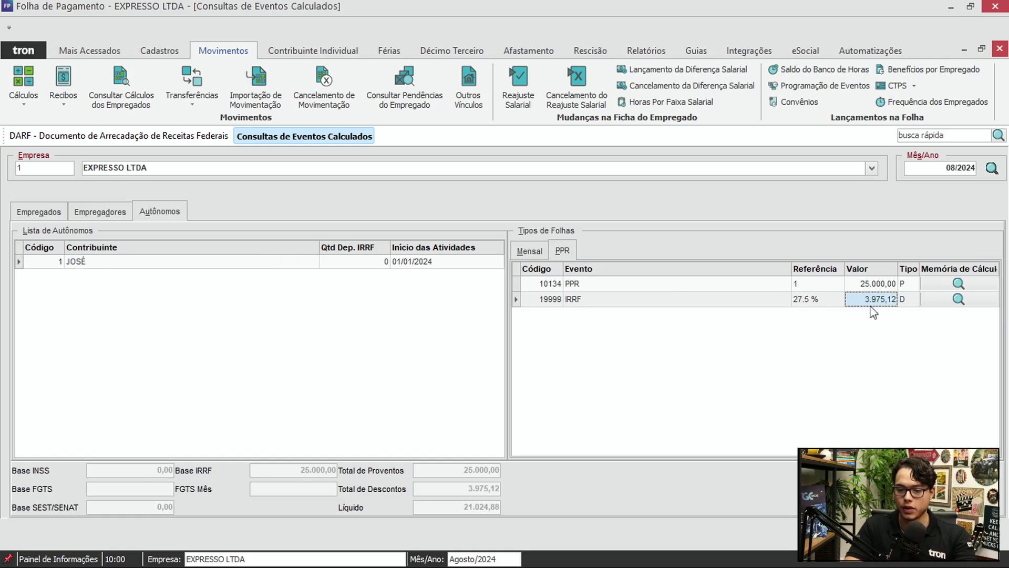
click(198, 136)
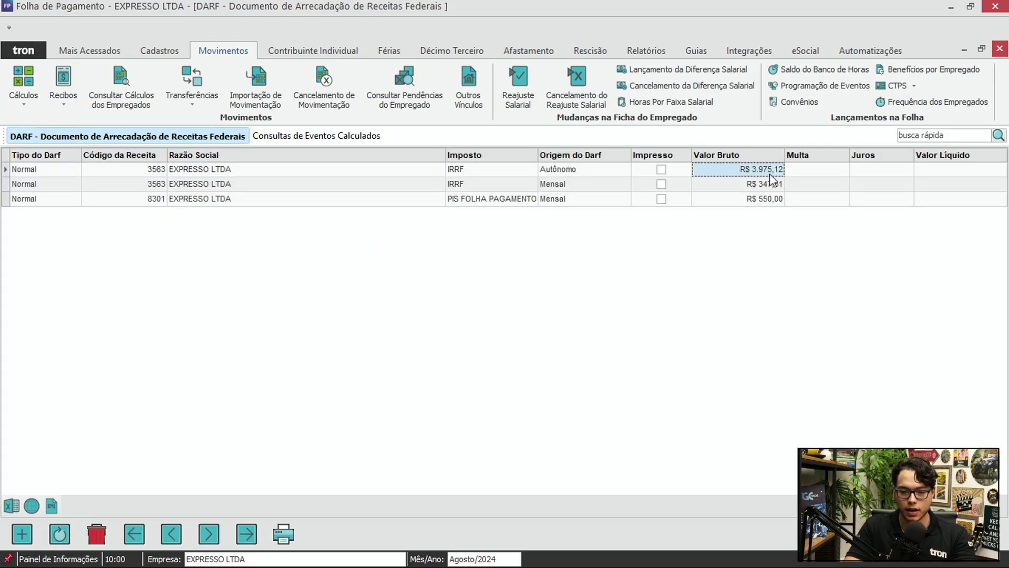
Step: Check the IRRF withheld on the self-employed contributor's paid service in the service payments query, and close it
click(291, 49)
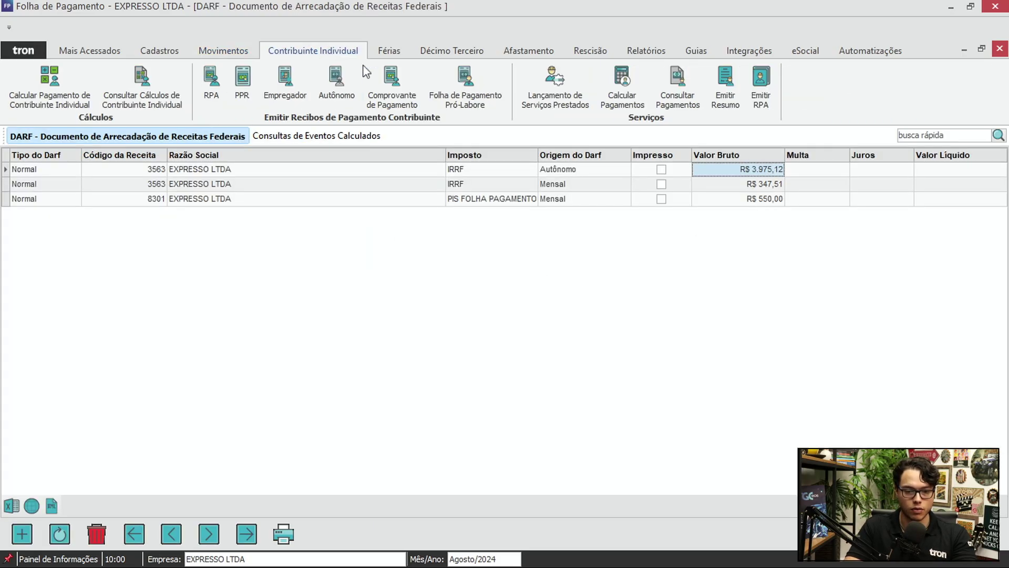
click(685, 81)
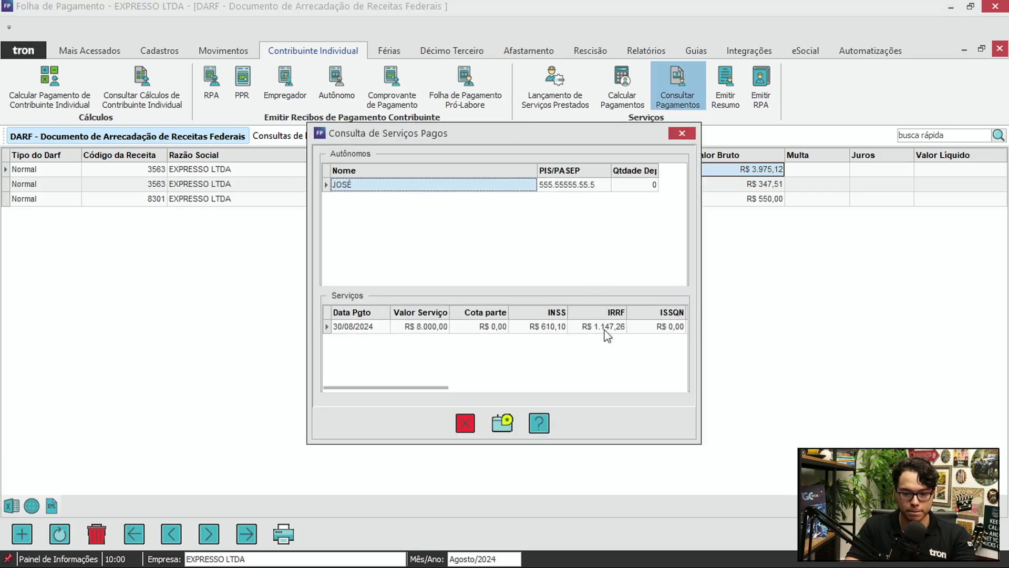
click(605, 328)
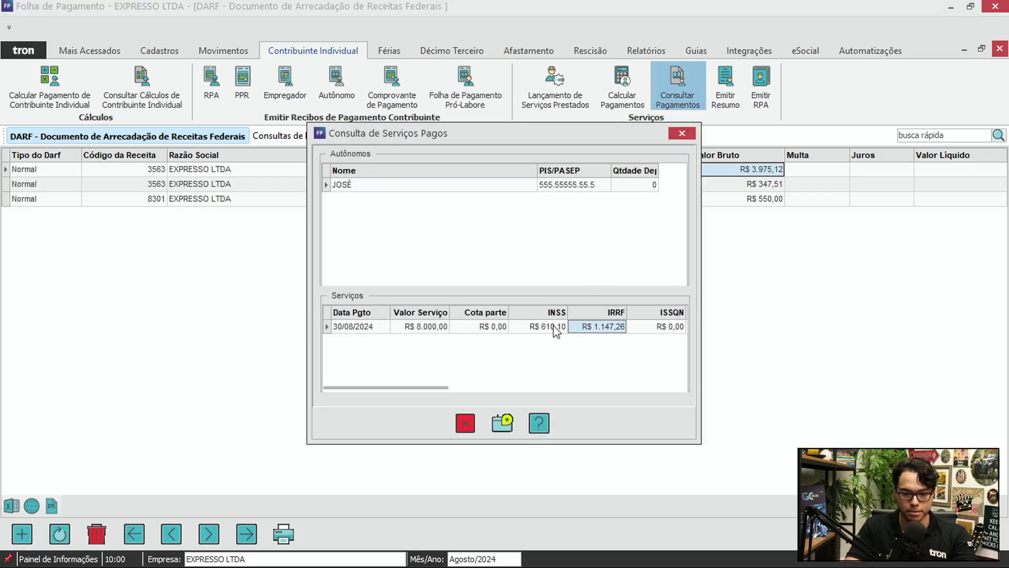
click(500, 421)
Step: Review the programming period of the individual contributor's PPR event in the event programming, and close it without saving
click(221, 52)
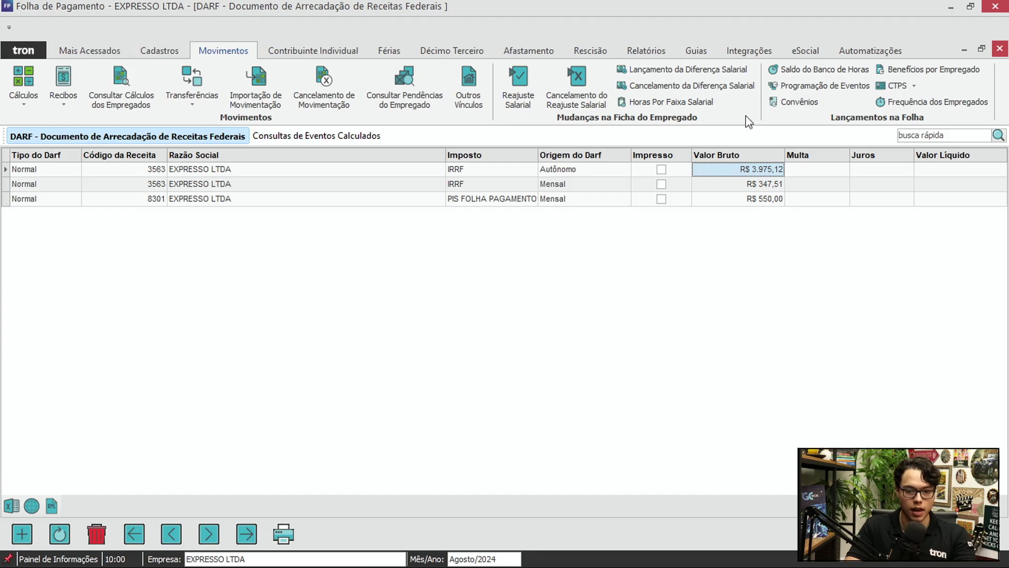
click(825, 85)
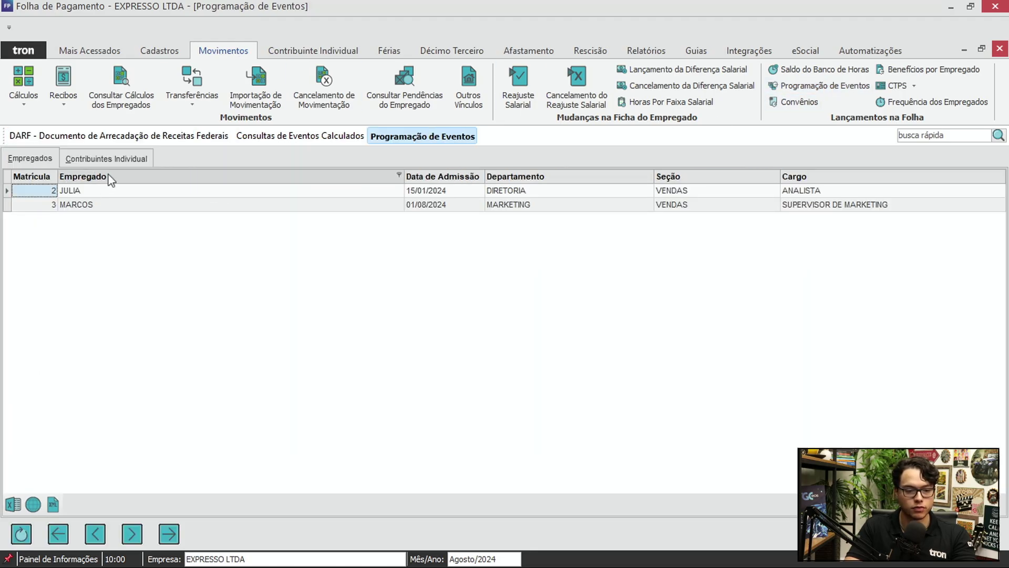
click(106, 158)
click(129, 191)
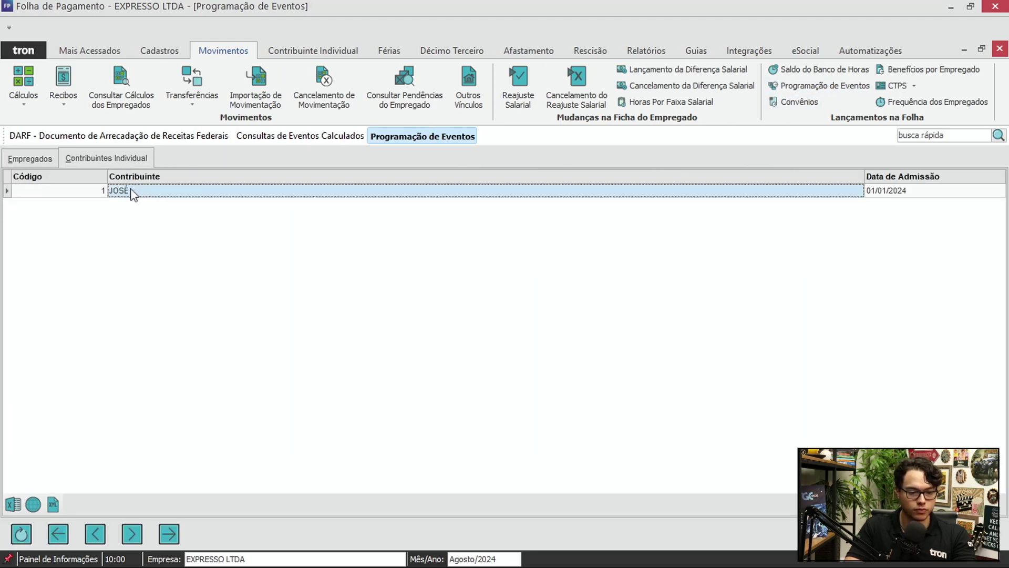
click(21, 535)
click(277, 223)
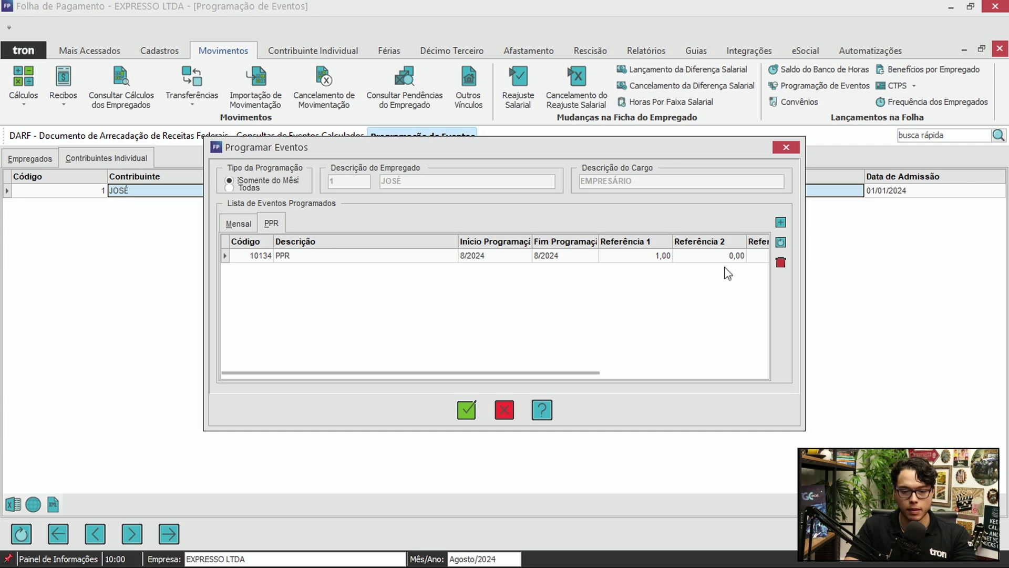
click(556, 256)
click(513, 257)
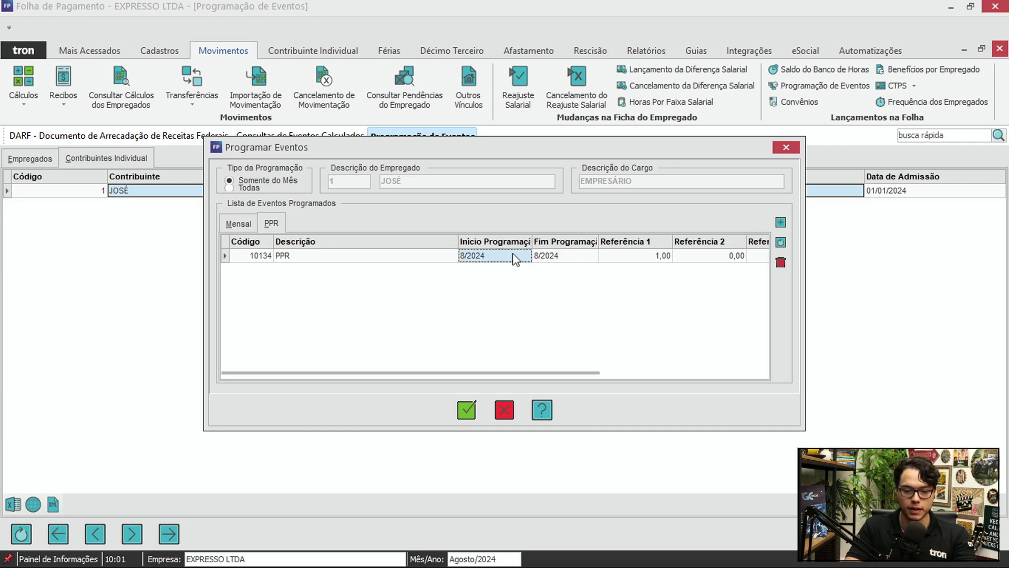
click(505, 410)
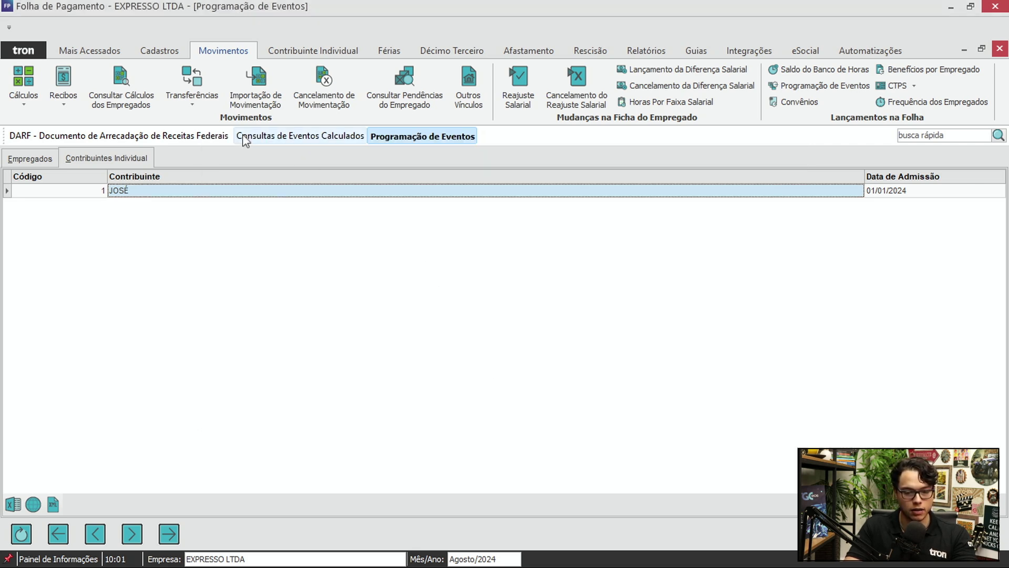
Step: Examine the payment date setting of the PPR calculation, cancel it, and close the open queries to return to the DARF list
click(34, 93)
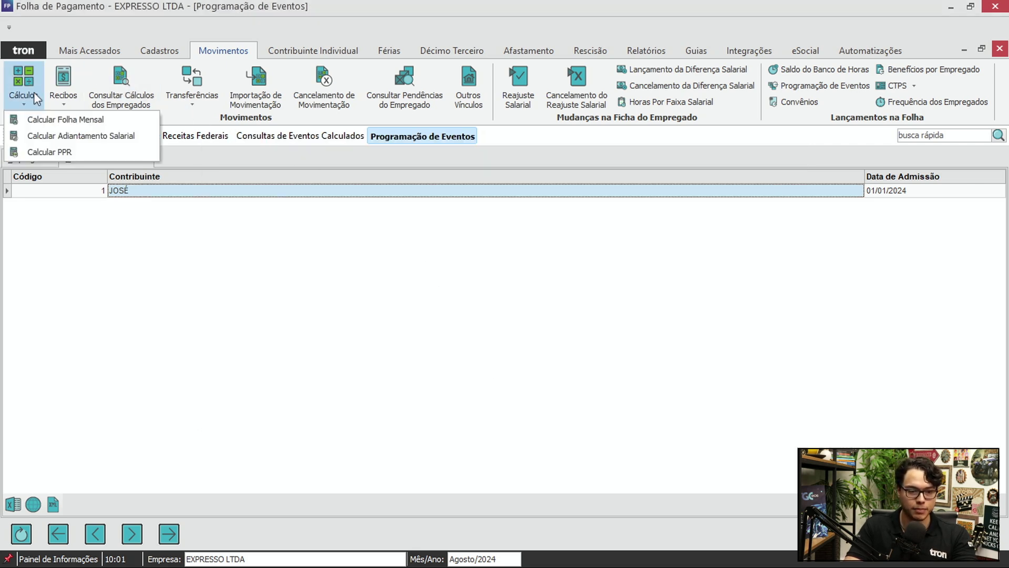
click(59, 152)
click(665, 144)
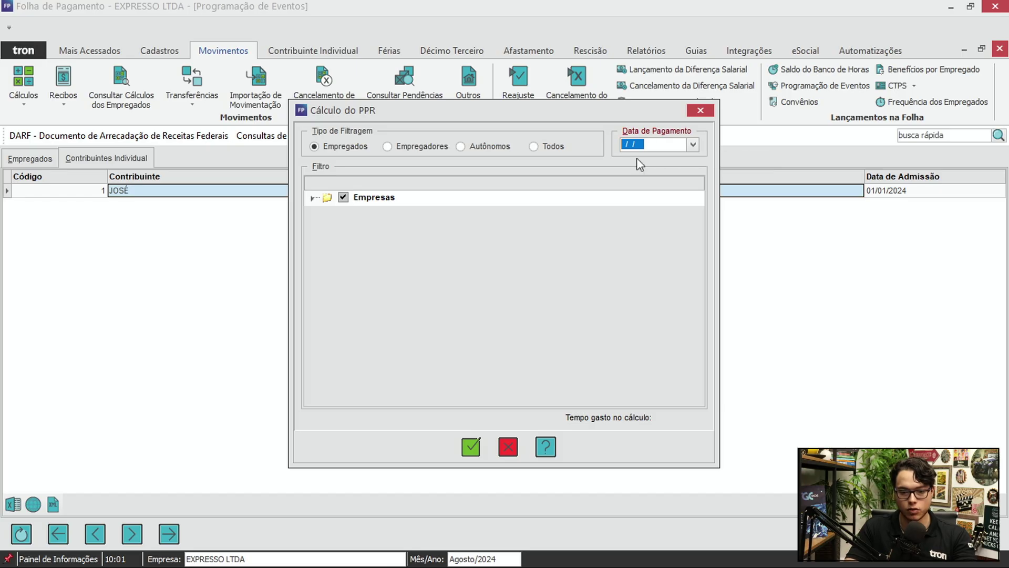
click(506, 446)
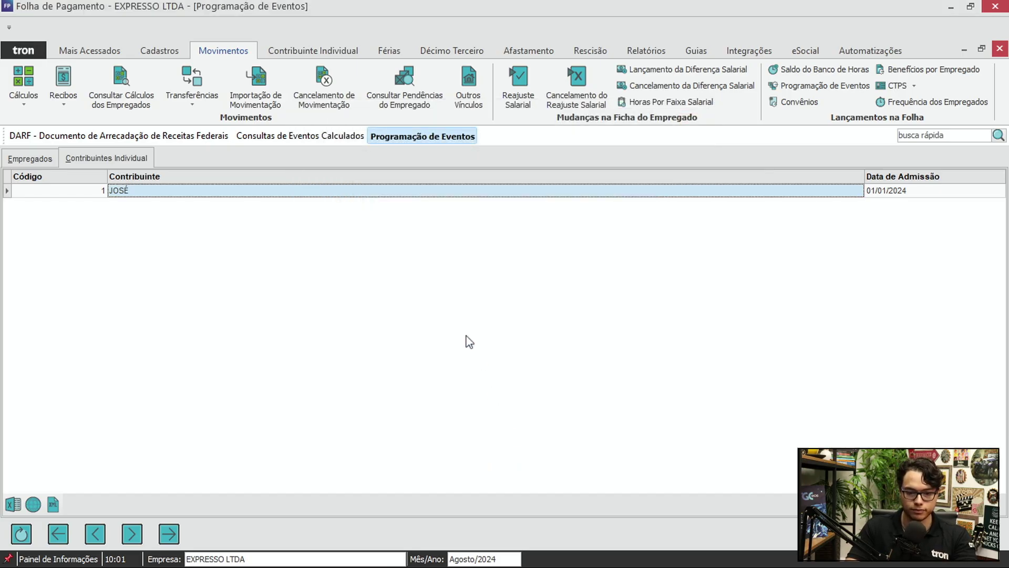
key(ctrl+Tab)
key(Escape)
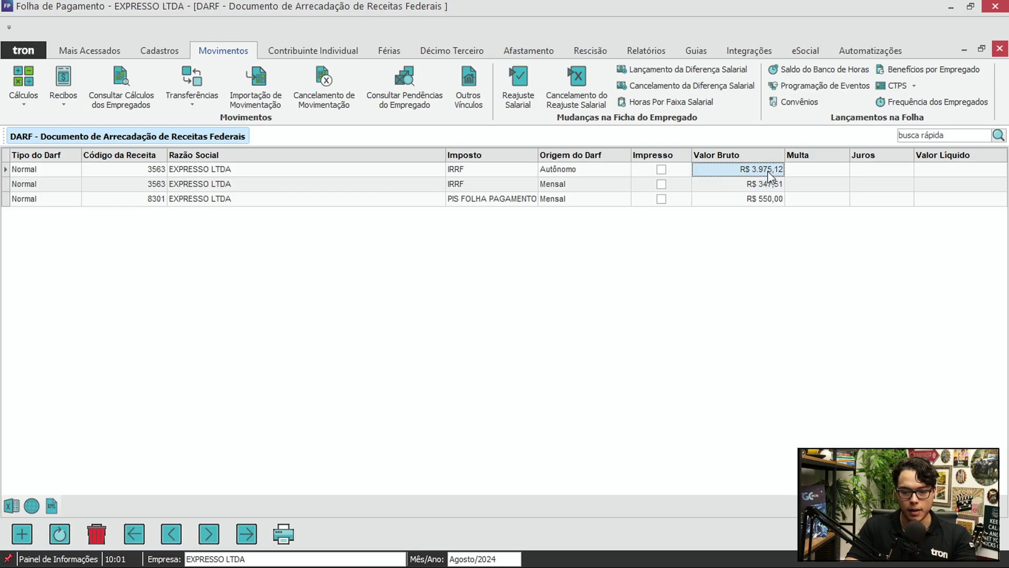
Step: Check the IRRF event in the monthly payroll of both employees in the 08/2024 calculated-events query
click(122, 85)
click(103, 263)
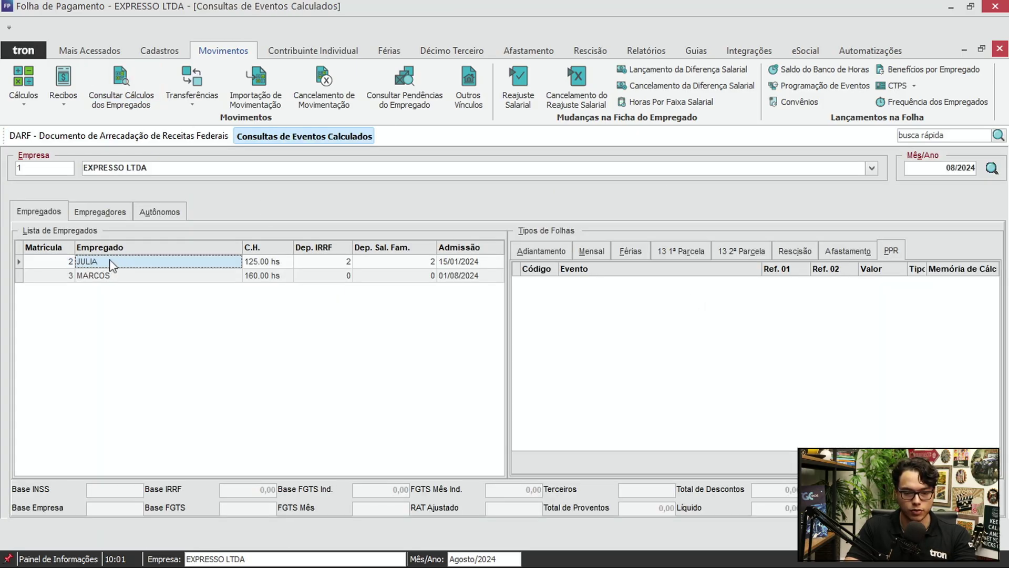
click(605, 253)
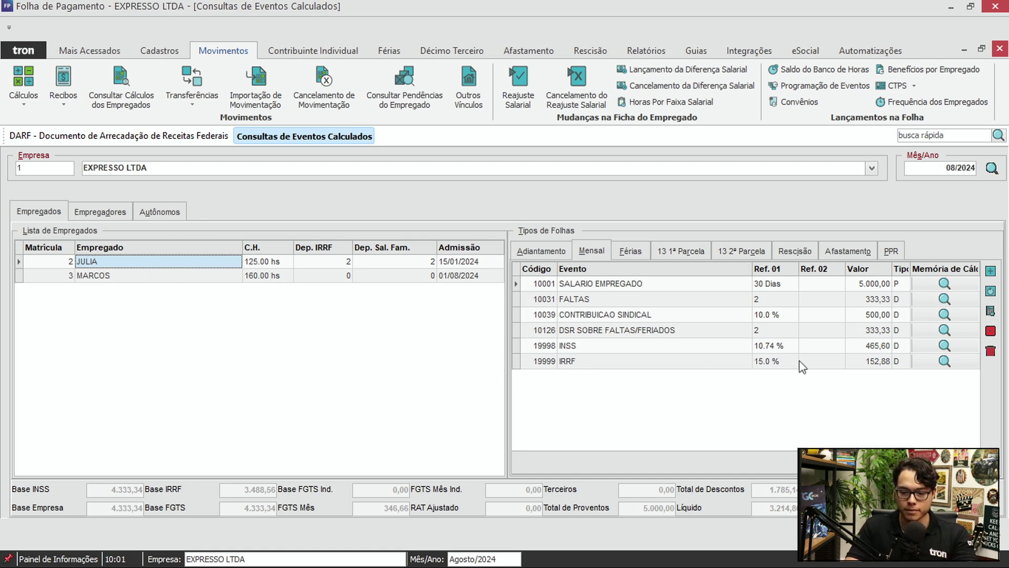
click(865, 362)
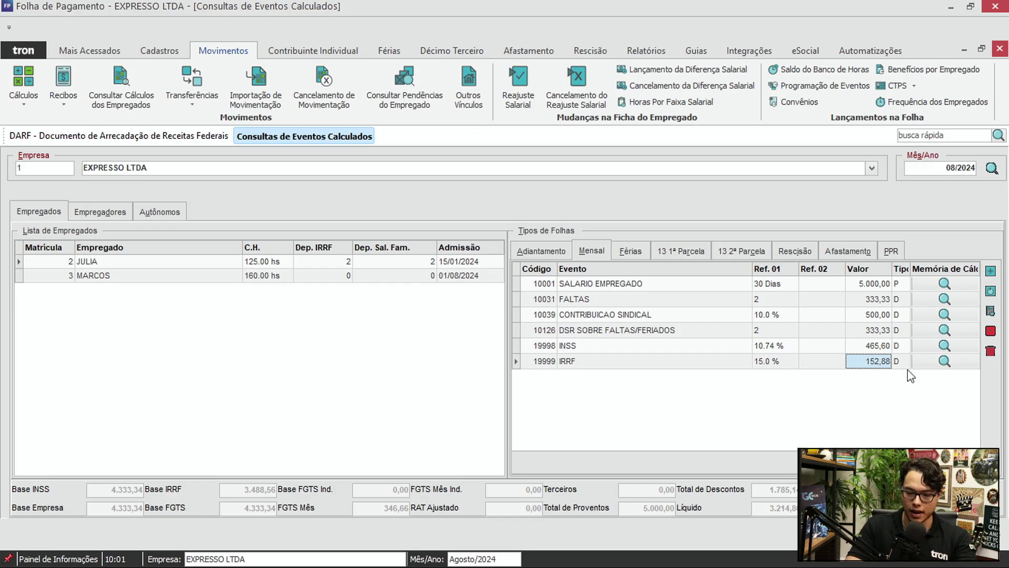
click(667, 366)
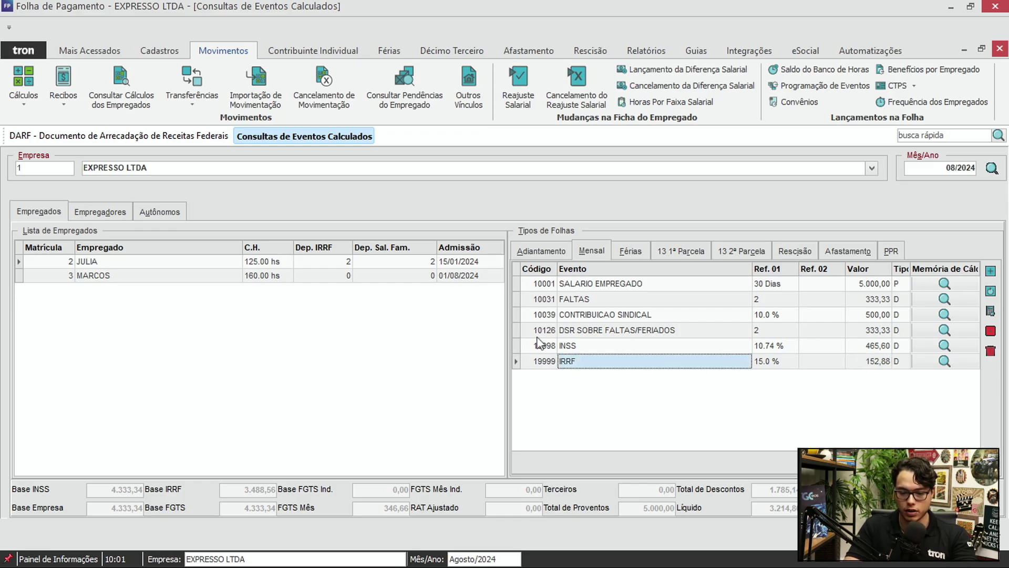
click(156, 277)
click(606, 332)
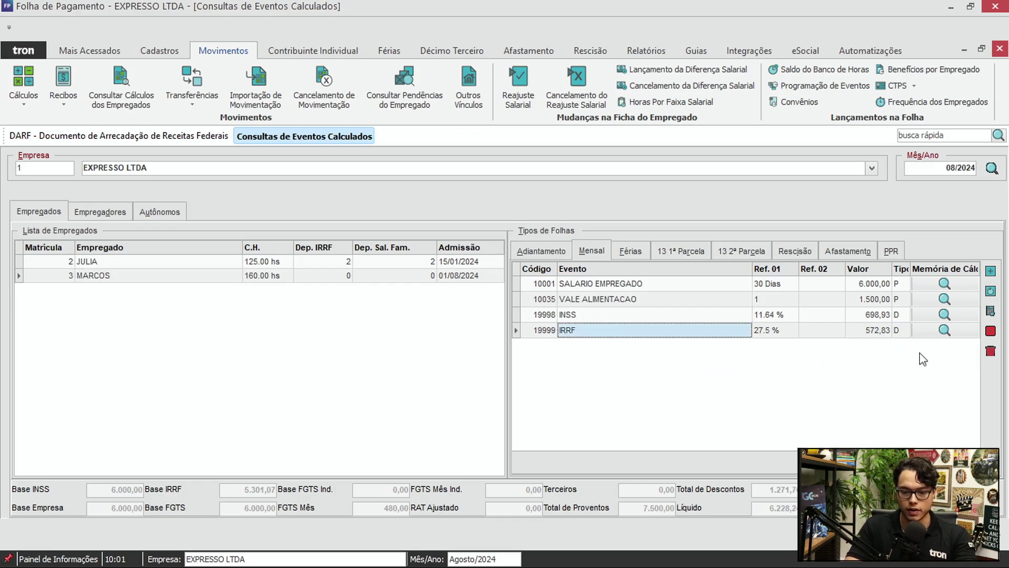
click(872, 332)
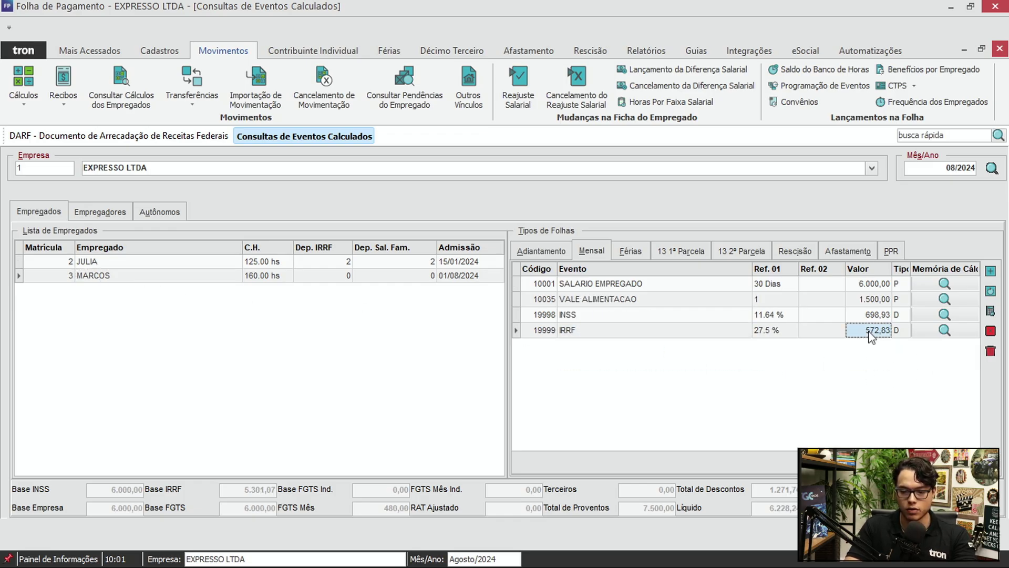
click(163, 262)
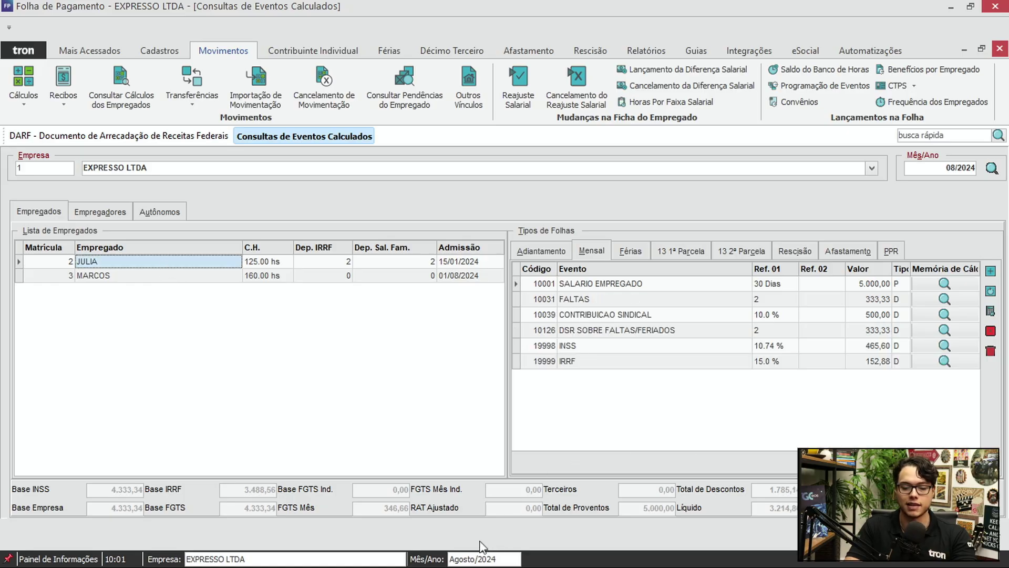
Step: Return to the DARF registration list and review the gross values of the IRRF entries and the PIS FOLHA PAGAMENTO entry
click(699, 51)
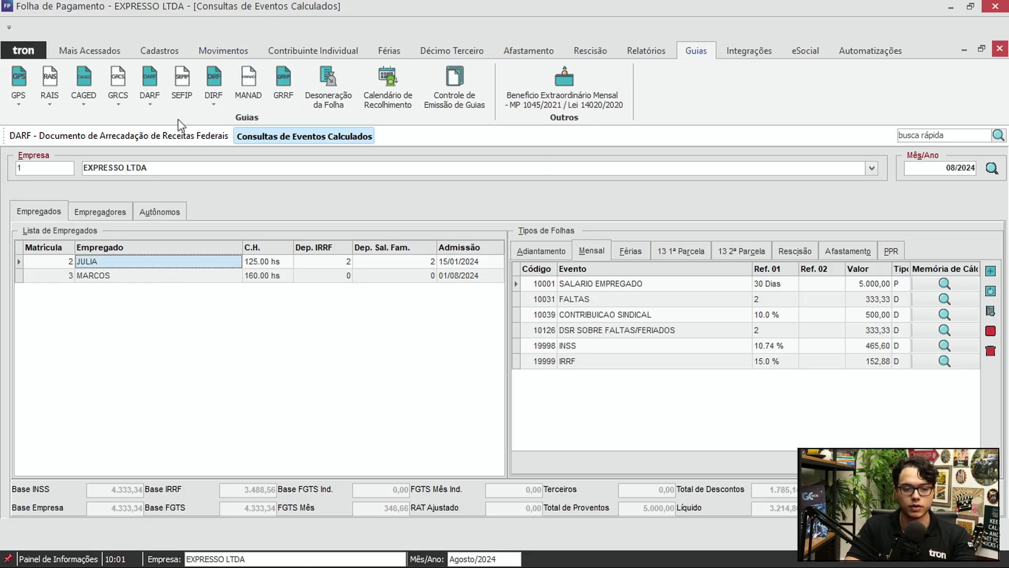
click(153, 88)
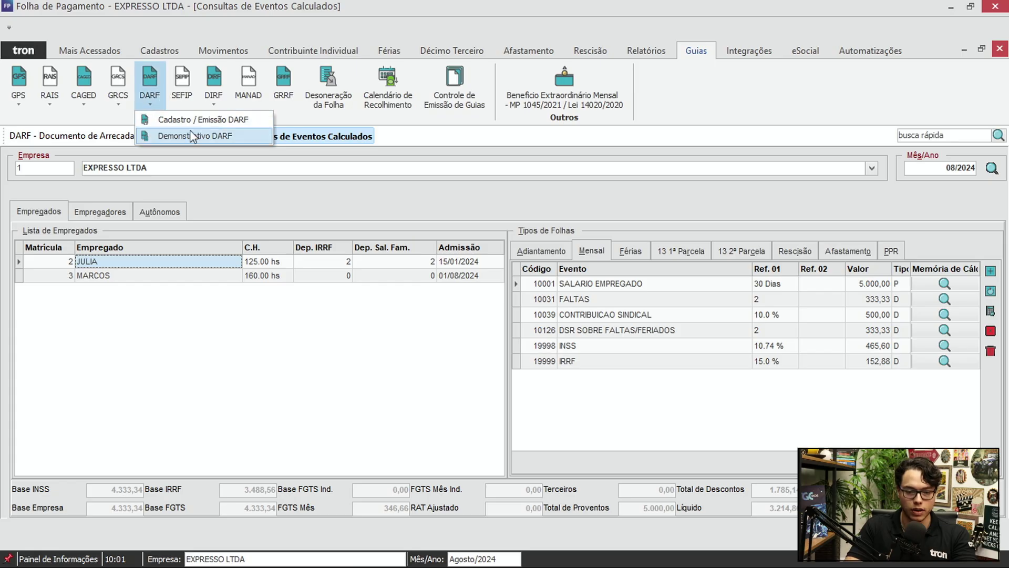
click(213, 121)
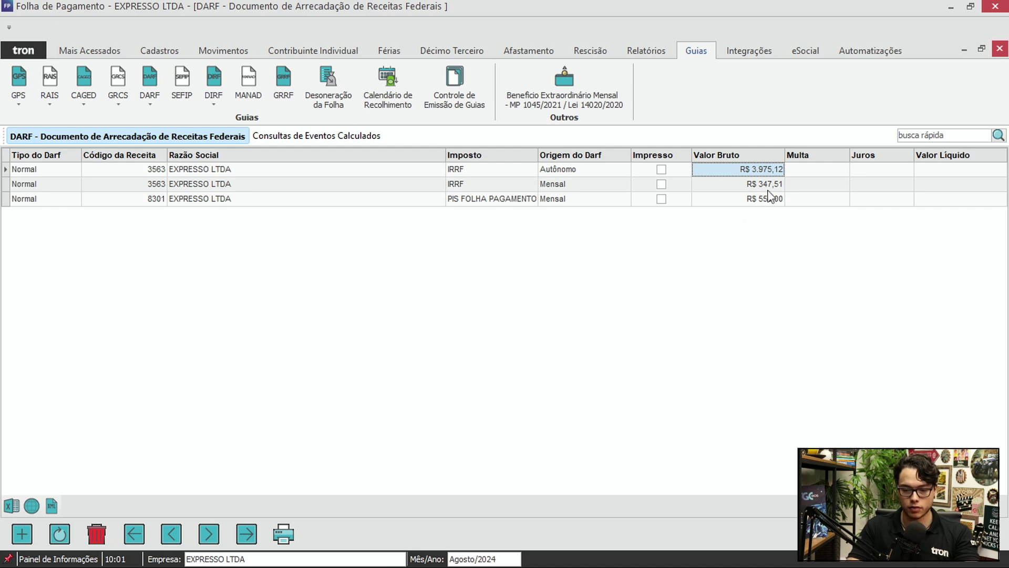
click(733, 181)
click(736, 173)
click(721, 185)
click(499, 200)
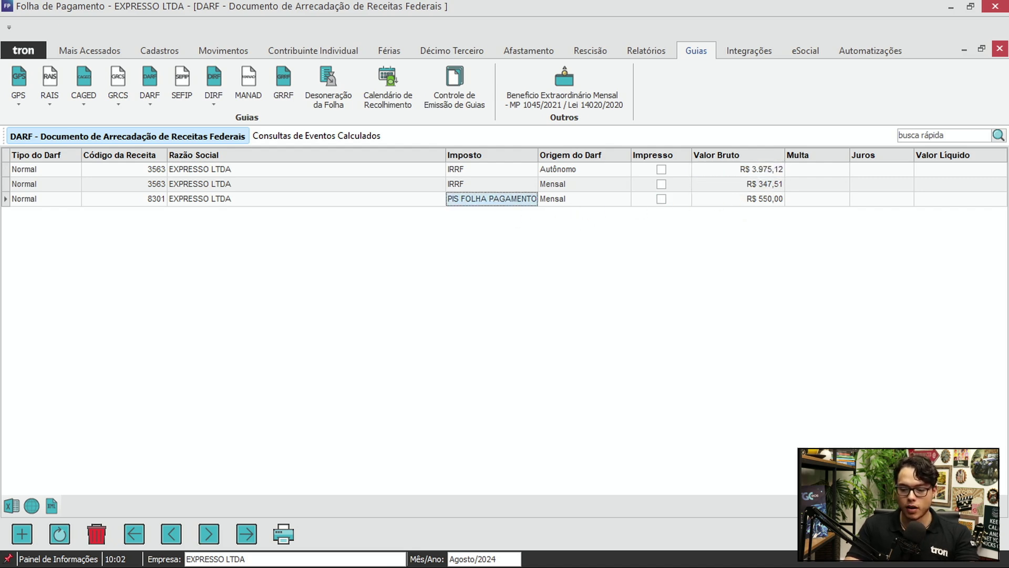
Step: Examine the automatic PIS DARF generation settings for EXPRESSO LTDA, and cancel without generating
click(967, 507)
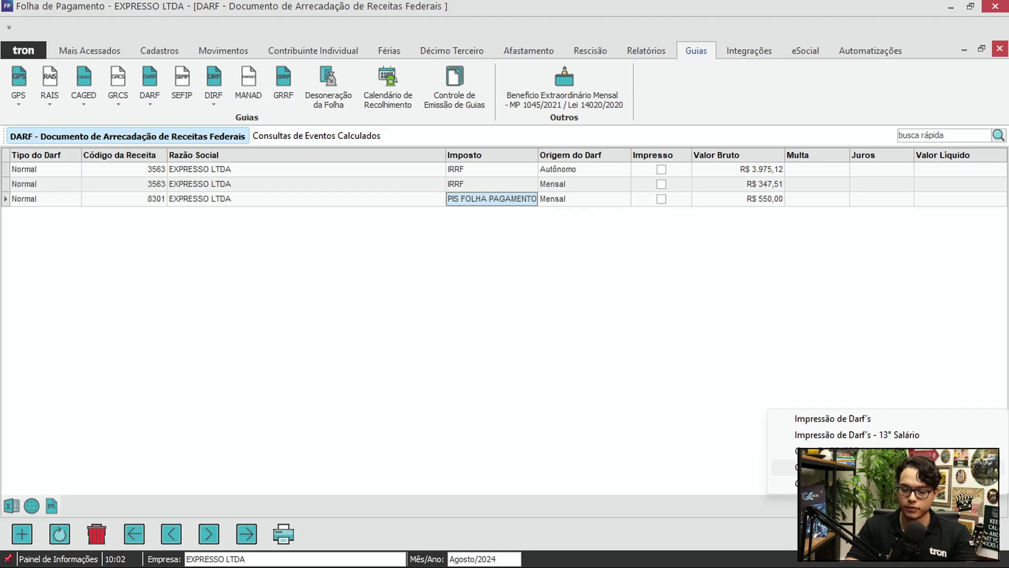
click(841, 467)
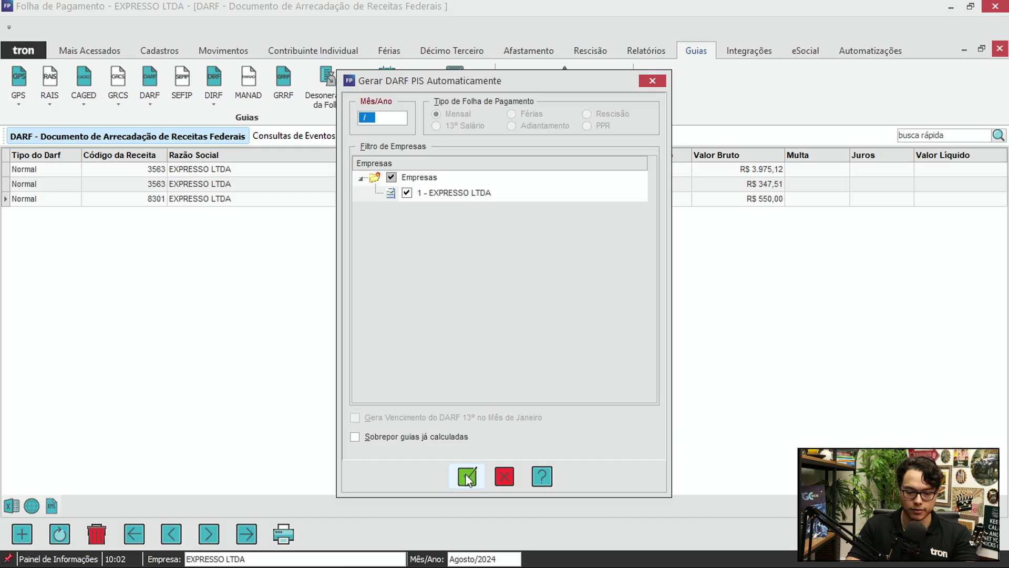
click(502, 479)
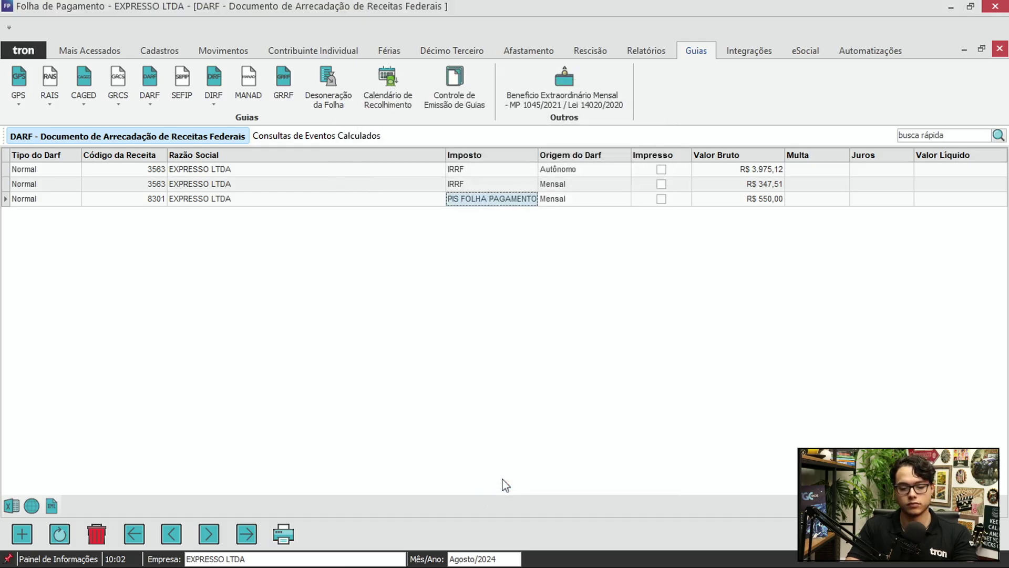
Step: Examine the automatic Desoneração DARF generation settings, including the month/year, and cancel without generating
click(976, 534)
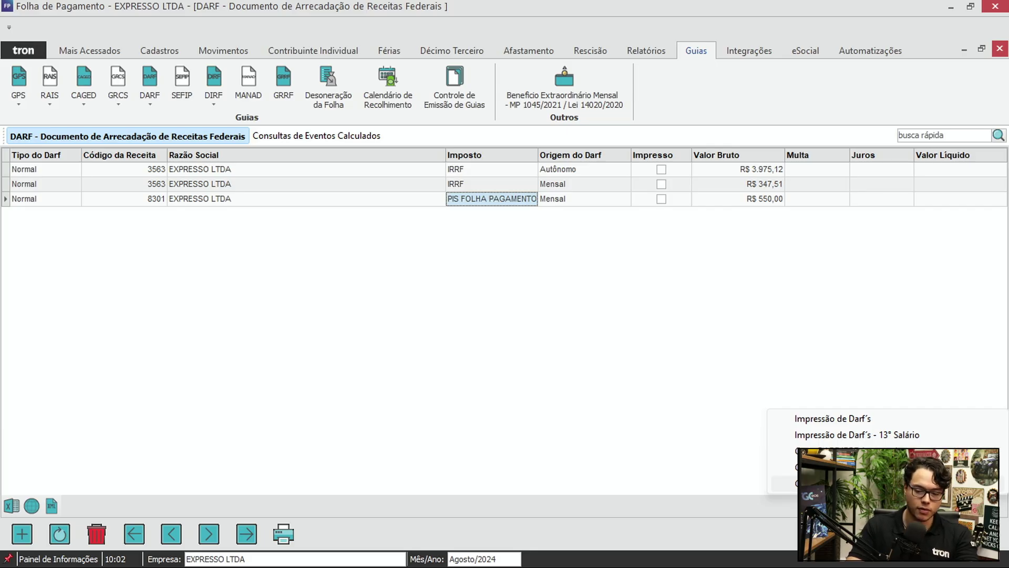
click(831, 483)
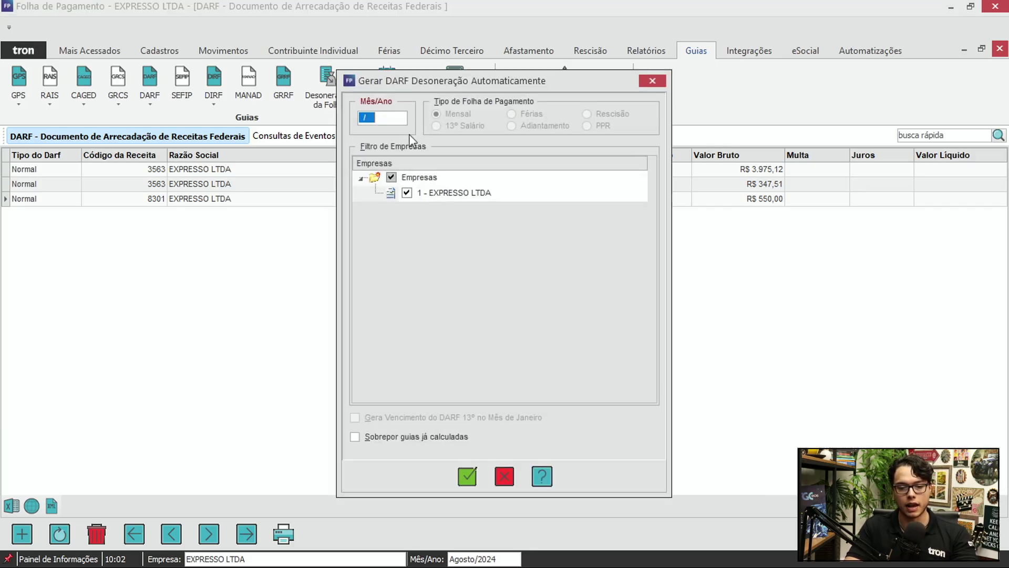
click(370, 116)
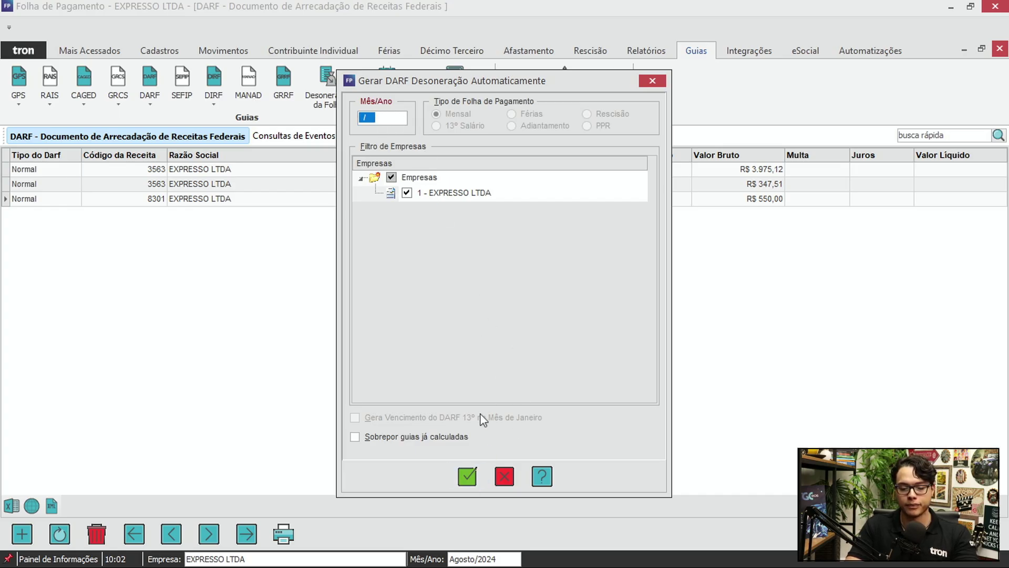
click(505, 478)
Step: Review the IRRF and PIS codes and the Desoneração da Folha option in EXPRESSO LTDA's payroll Enquadramento settings, and cancel without saving
click(159, 50)
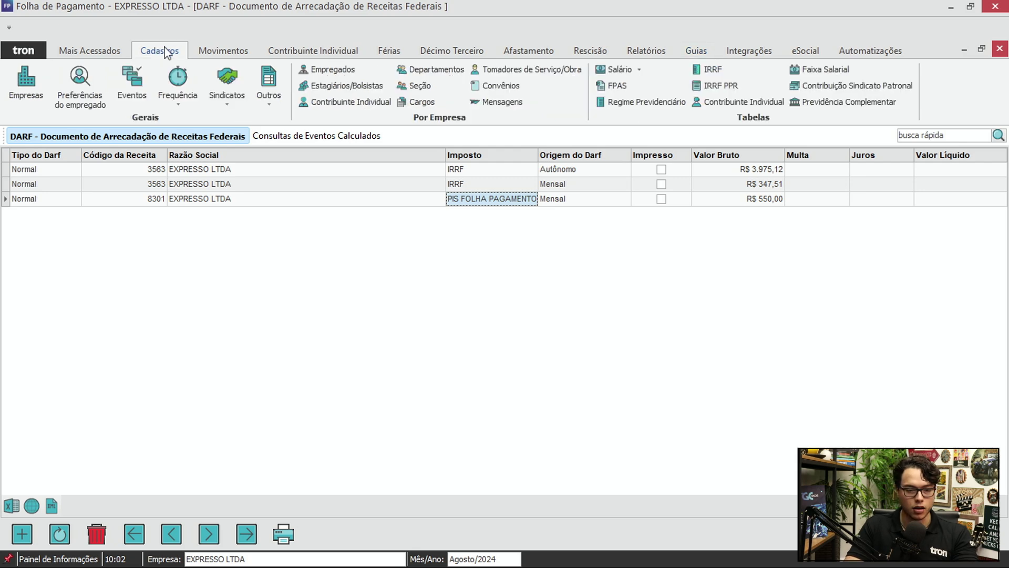
click(24, 82)
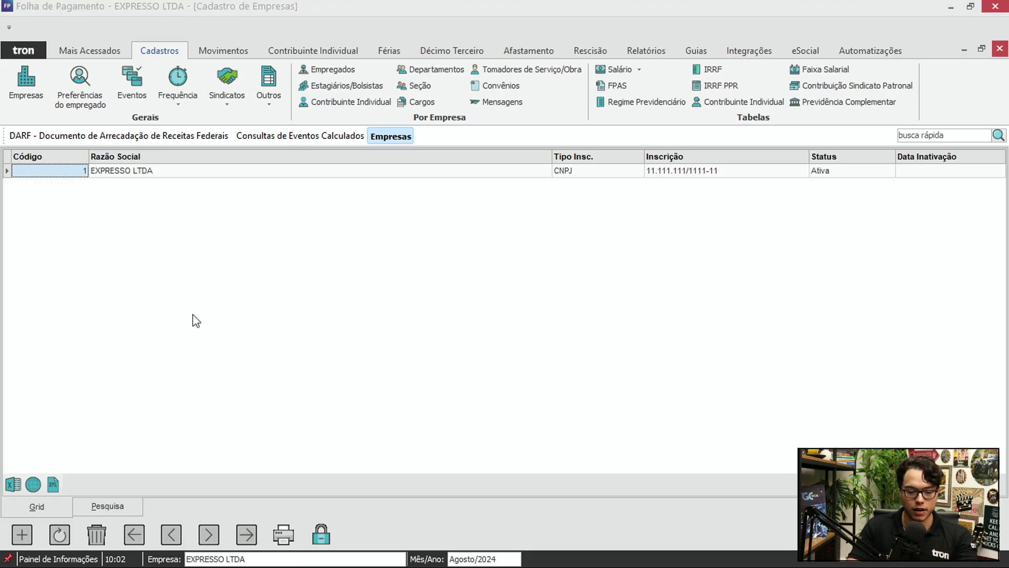
double_click(196, 320)
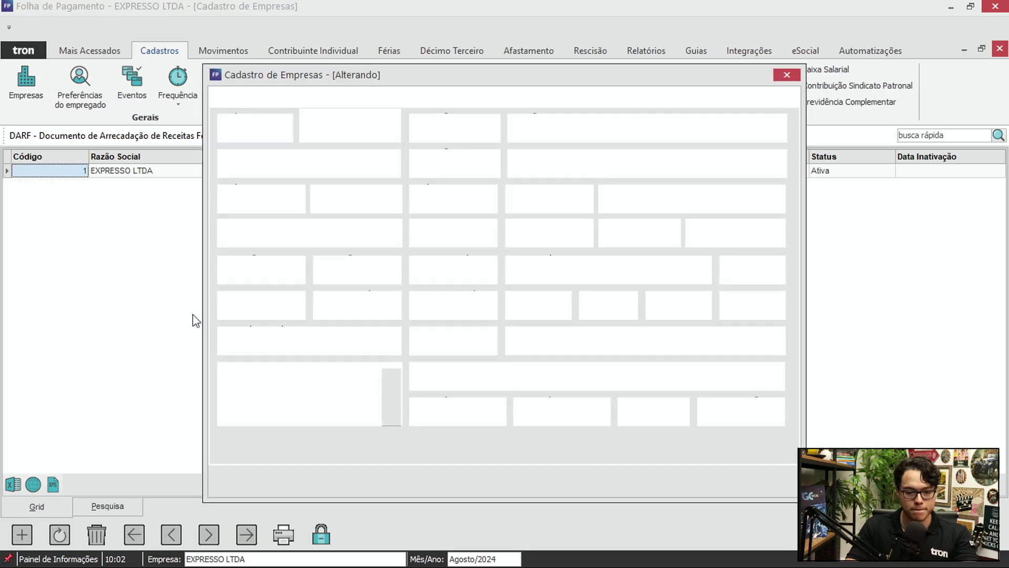
click(377, 99)
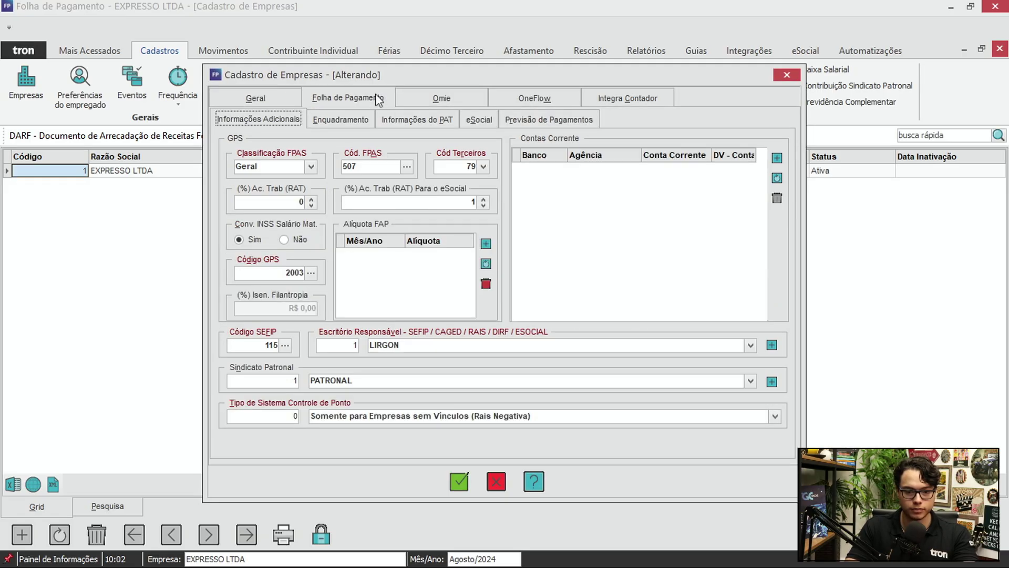
click(355, 118)
click(673, 164)
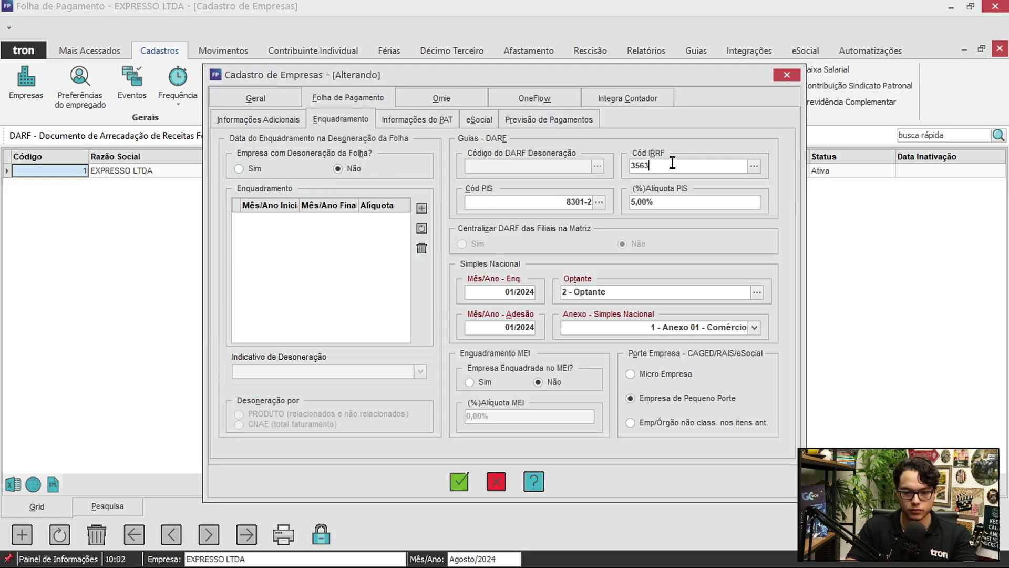
double_click(663, 164)
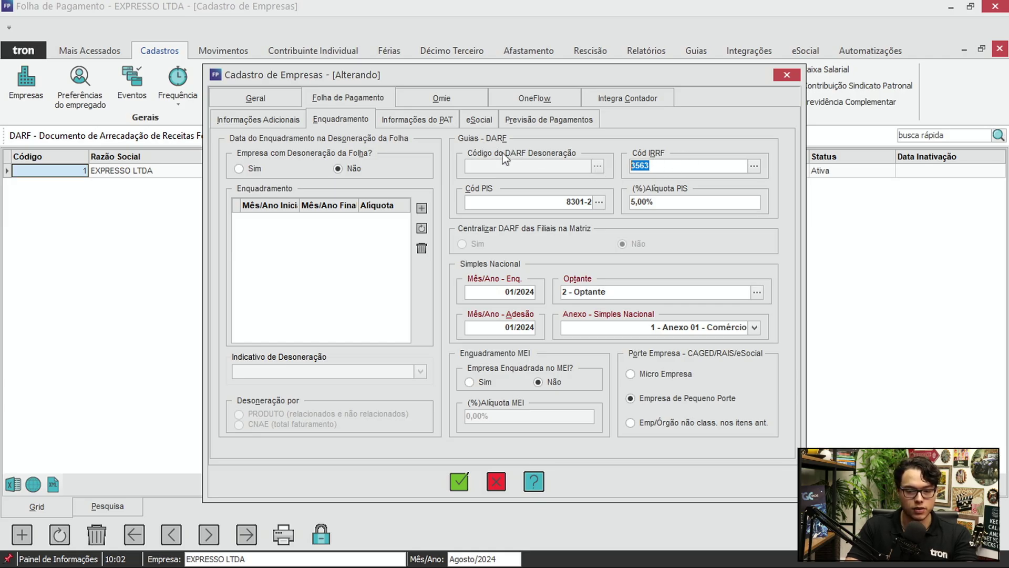
click(485, 202)
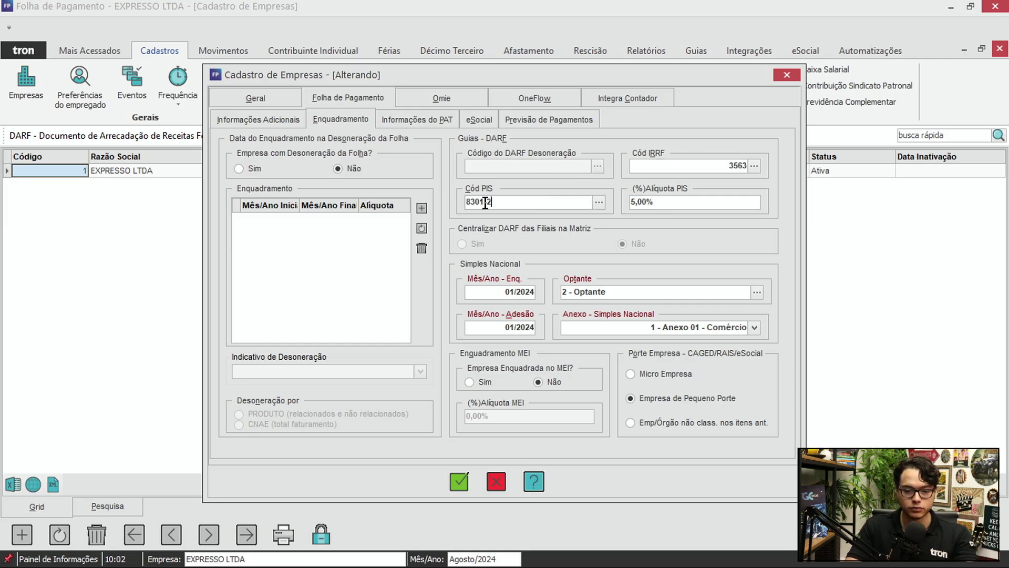
click(677, 165)
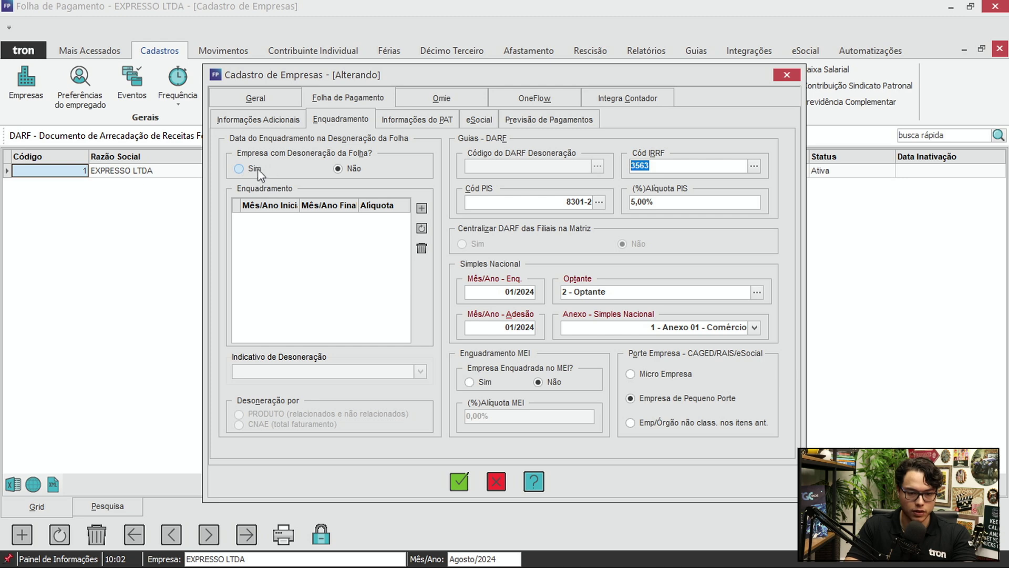
double_click(686, 166)
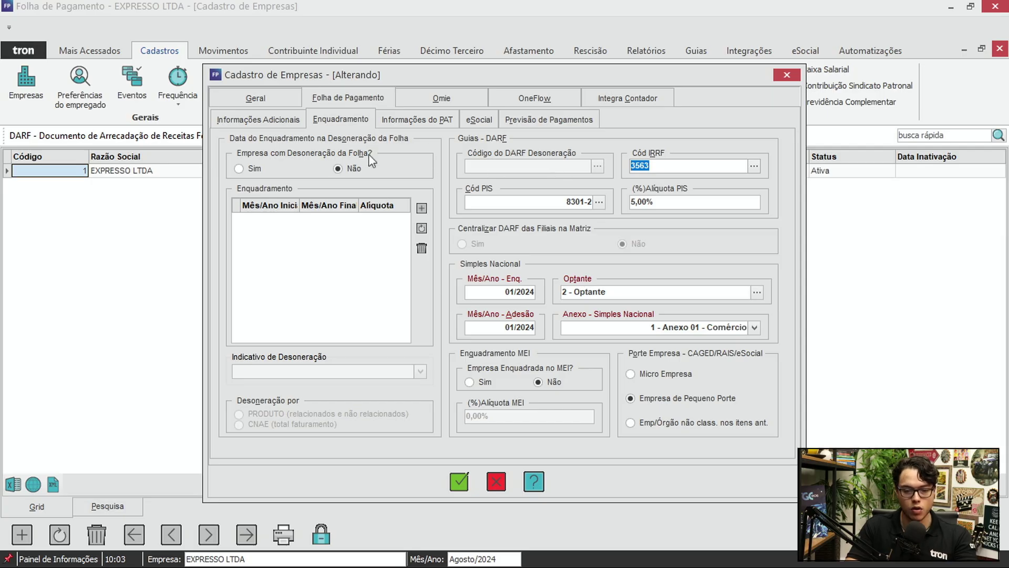
double_click(679, 165)
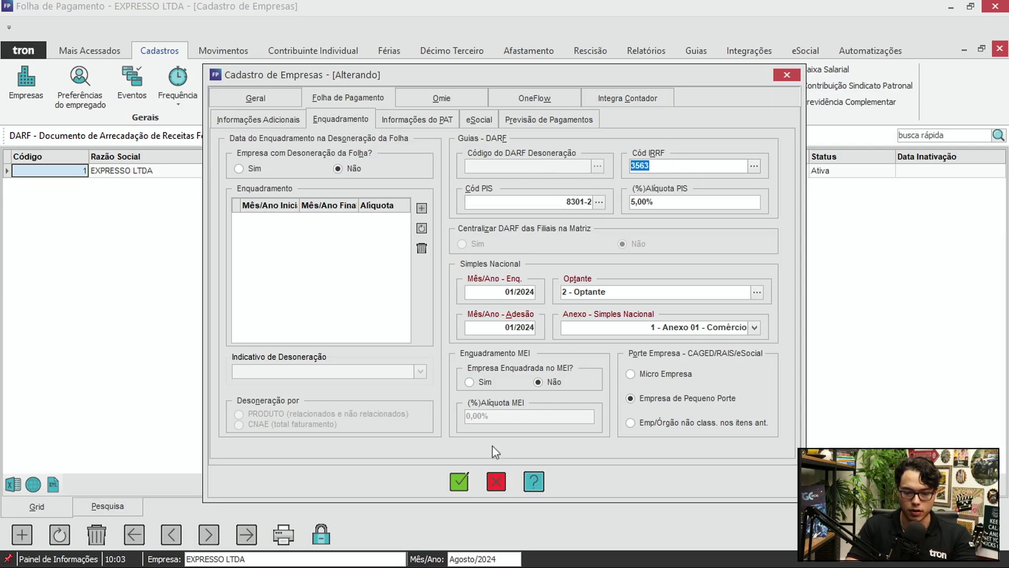
click(497, 481)
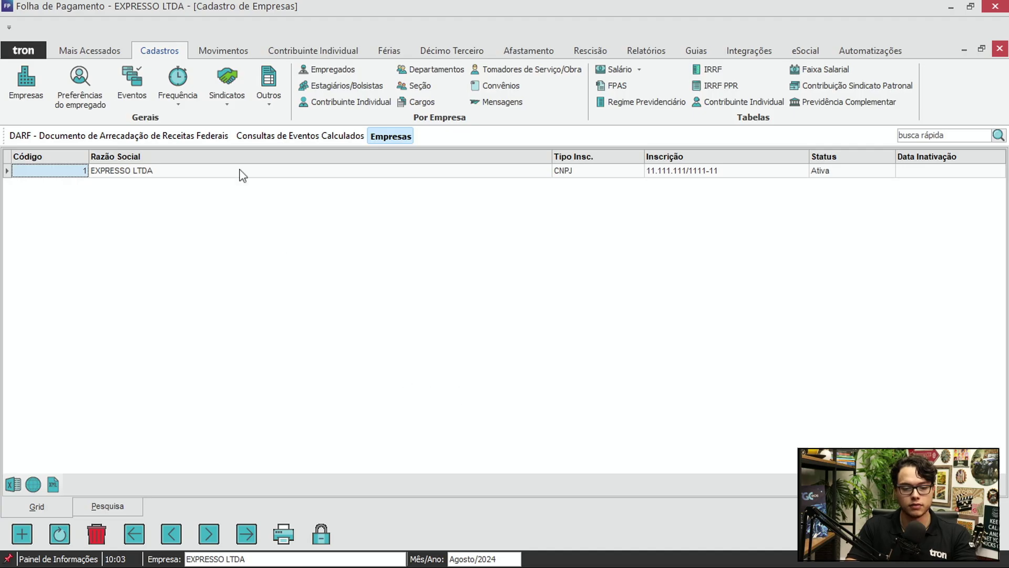
Step: Return to the DARF list and review the Autônomo and Mensal IRRF entries
click(309, 136)
click(175, 137)
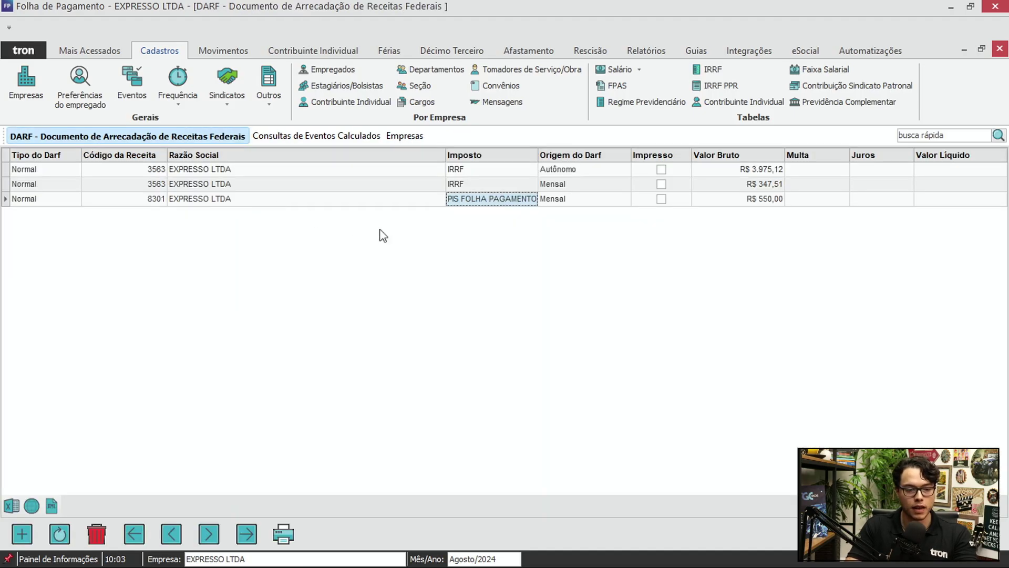
click(460, 170)
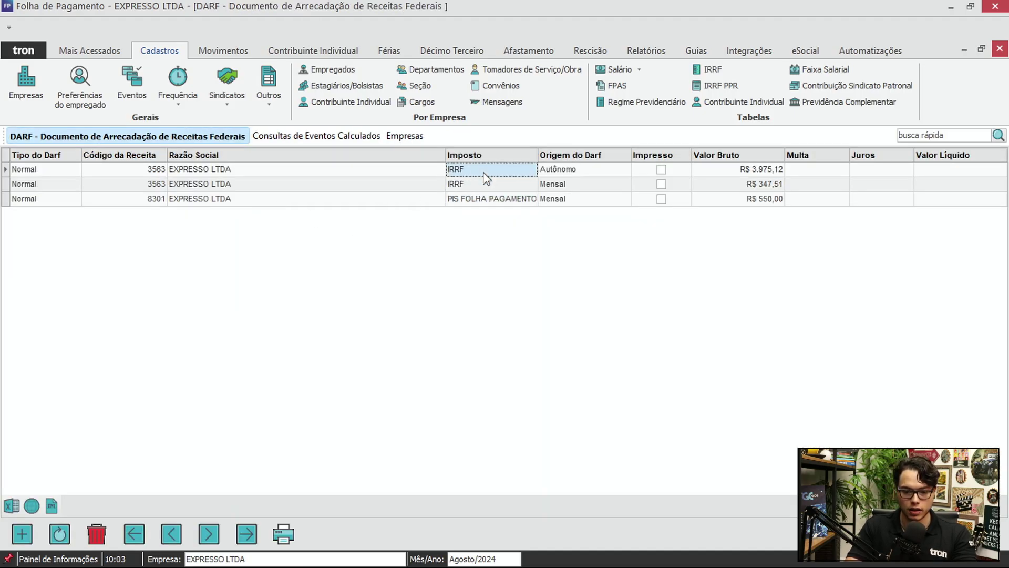
click(485, 184)
Step: Examine the due days of each guide in the Calendário de Recolhimento, and close it without saving
click(705, 56)
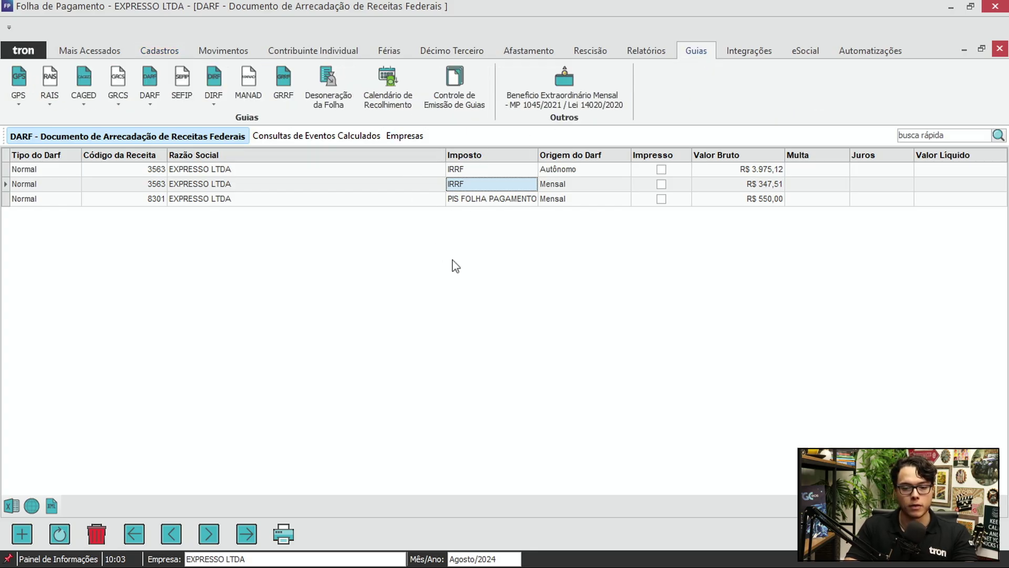
click(398, 78)
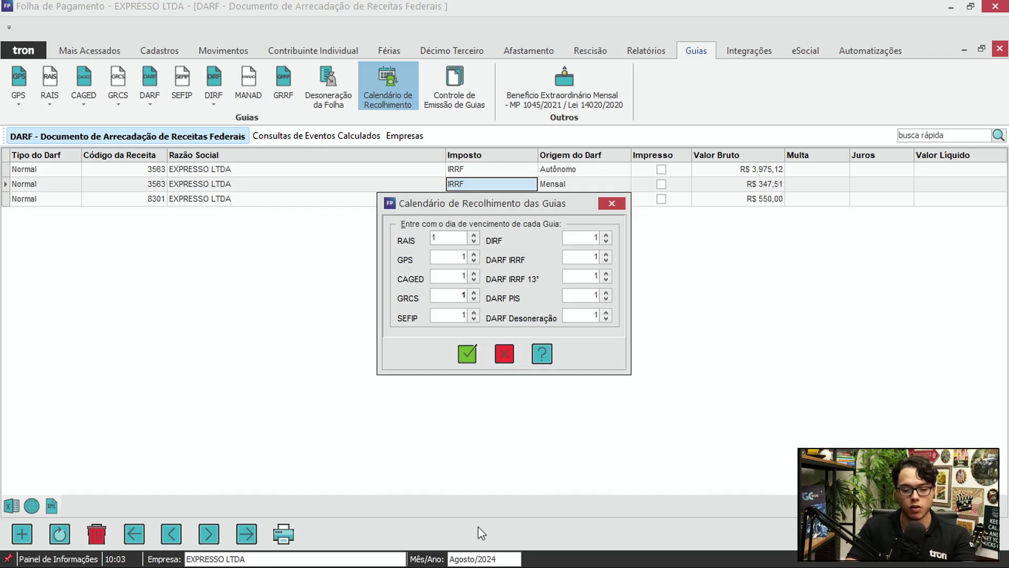
click(508, 355)
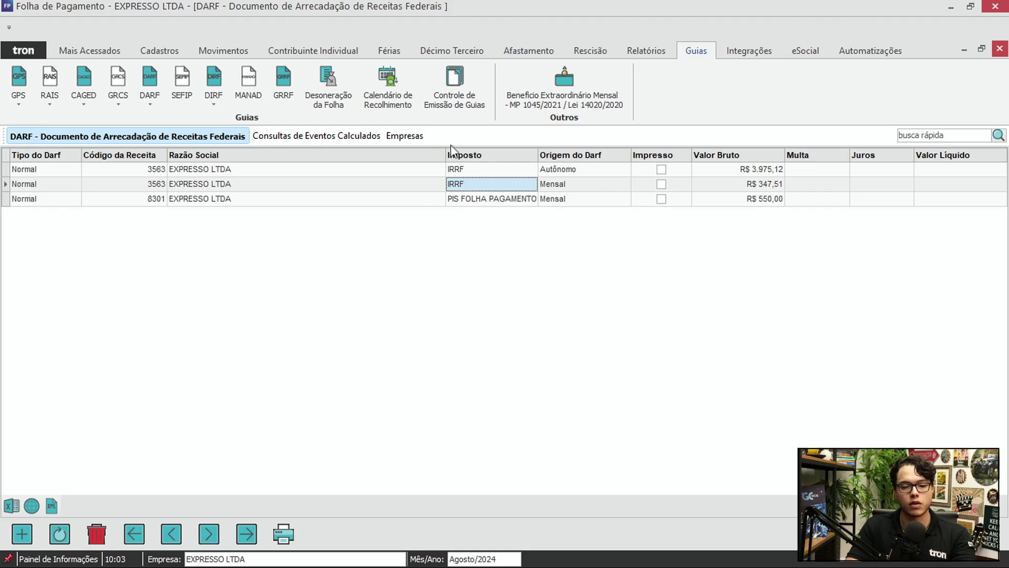
click(401, 103)
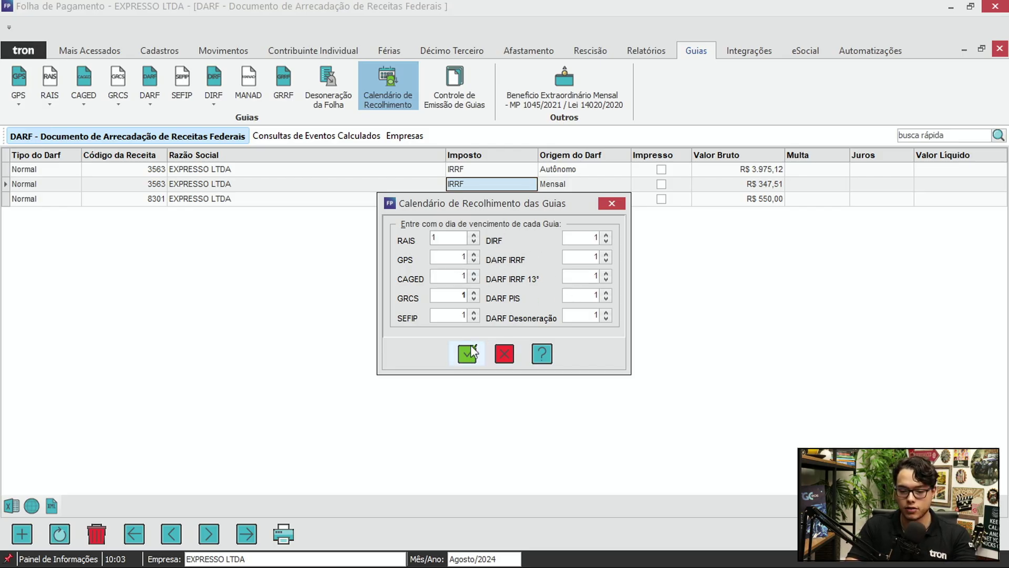
click(504, 356)
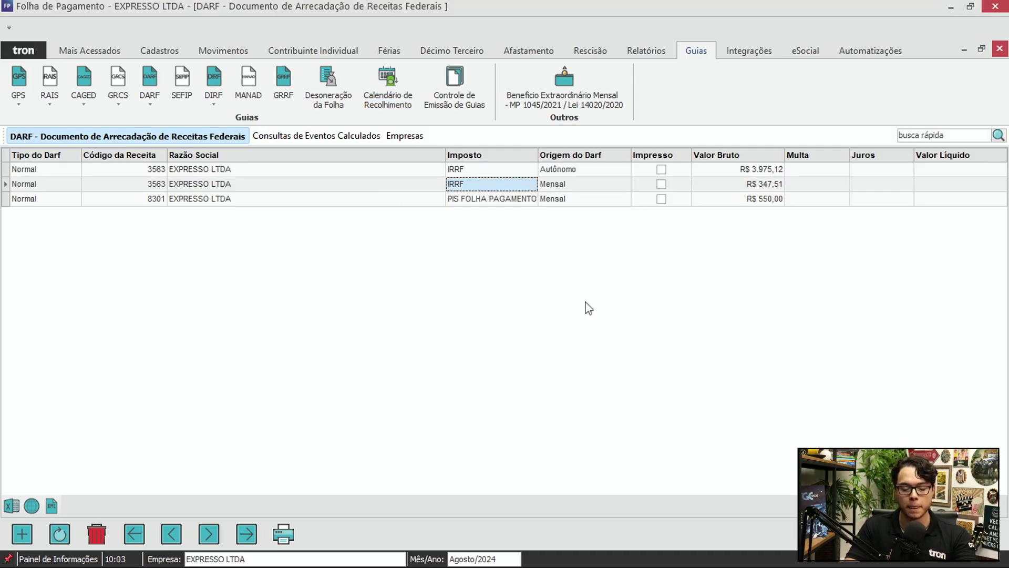
Step: Review the revenue code, tax and gross amount of the PIS FOLHA PAGAMENTO entry in the DARF list
click(234, 203)
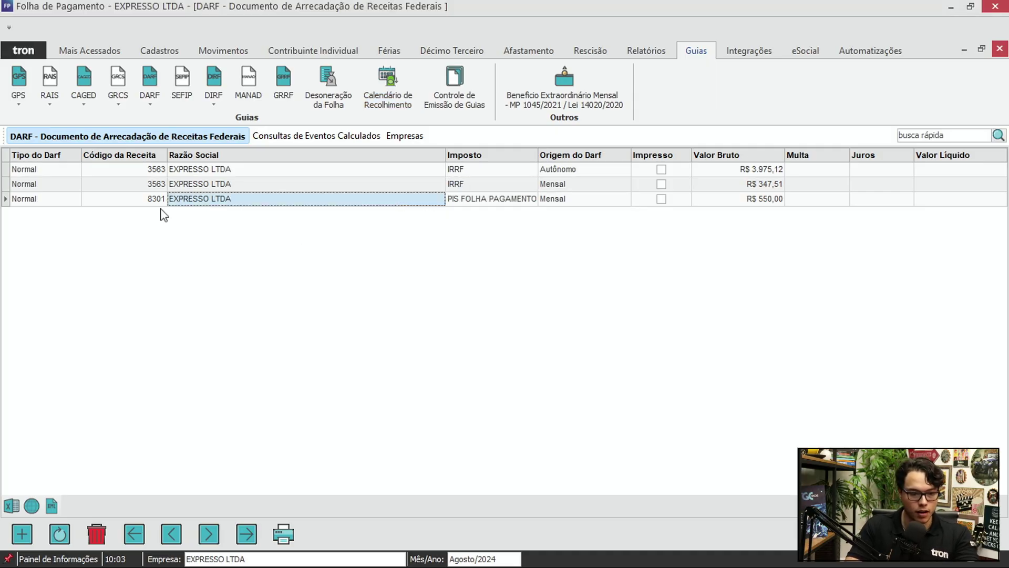
click(513, 201)
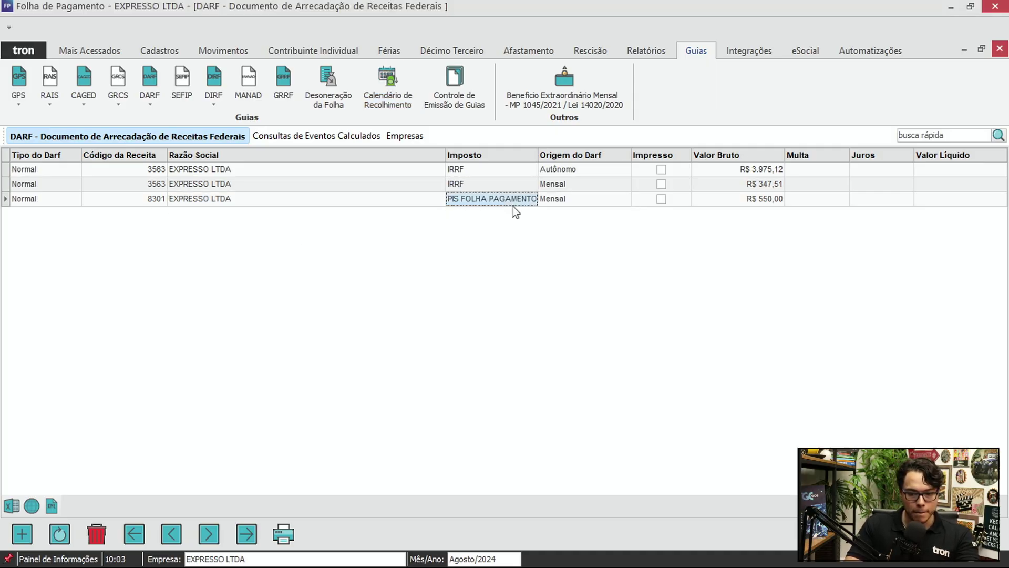
click(733, 203)
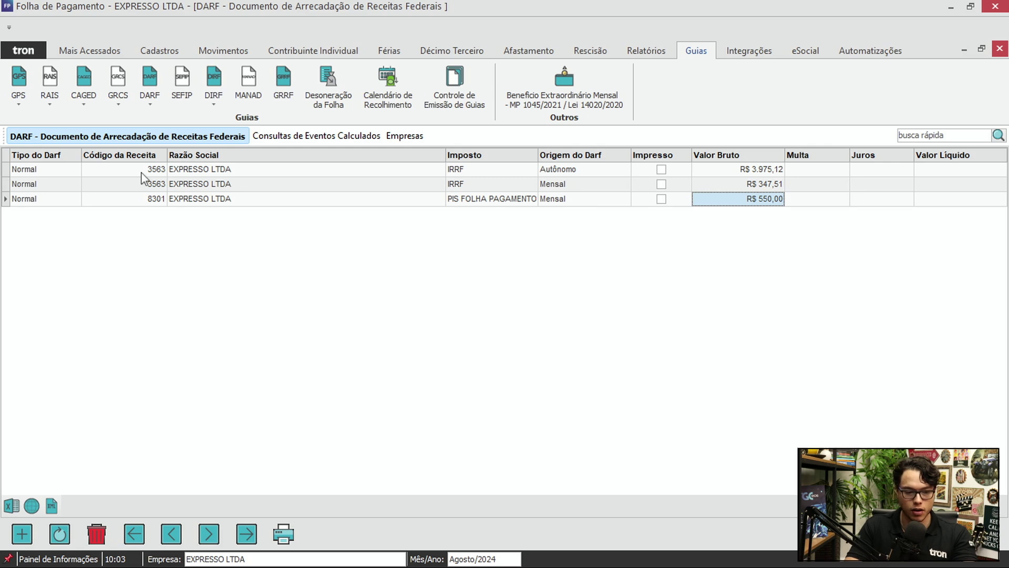
Step: Preview the printed listing of the Agosto/2024 DARFs and close it
click(51, 171)
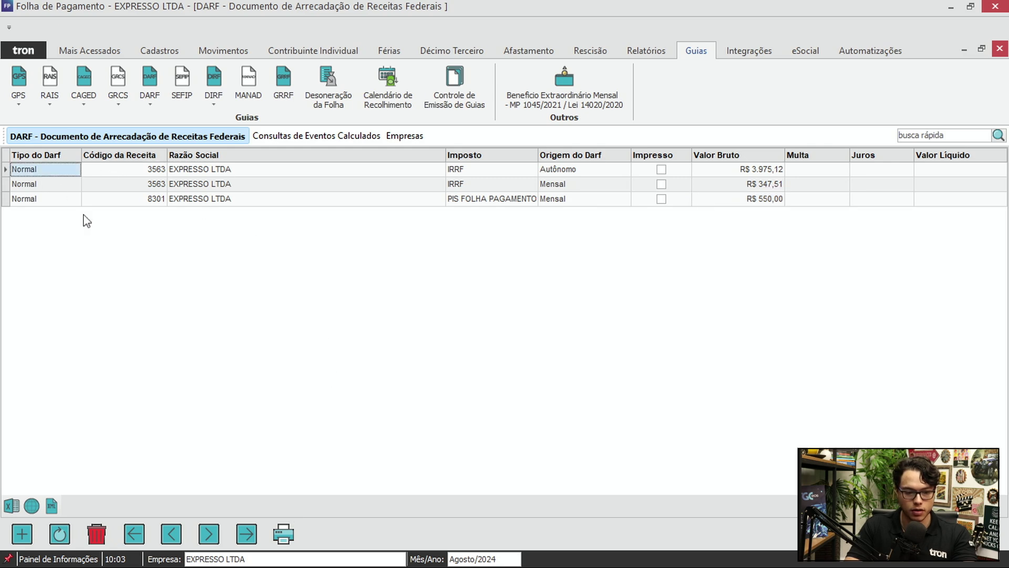
click(287, 534)
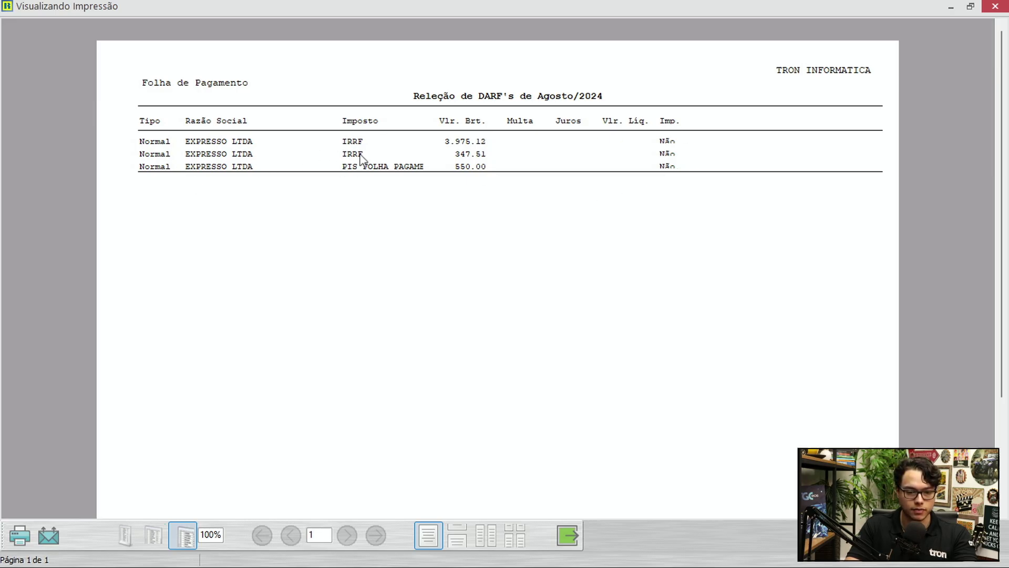
click(568, 536)
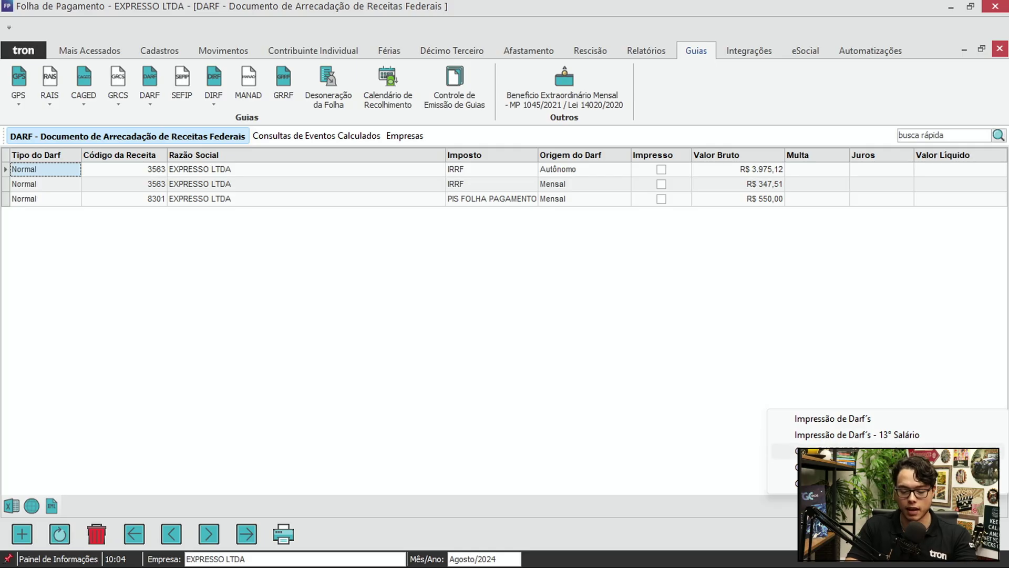
Step: Set up DARF guide printing for IRRF and PIS FOLHA PAGAMENTO with type GR PR Continuo, and include all of EXPRESSO LTDA's listed guides
click(871, 423)
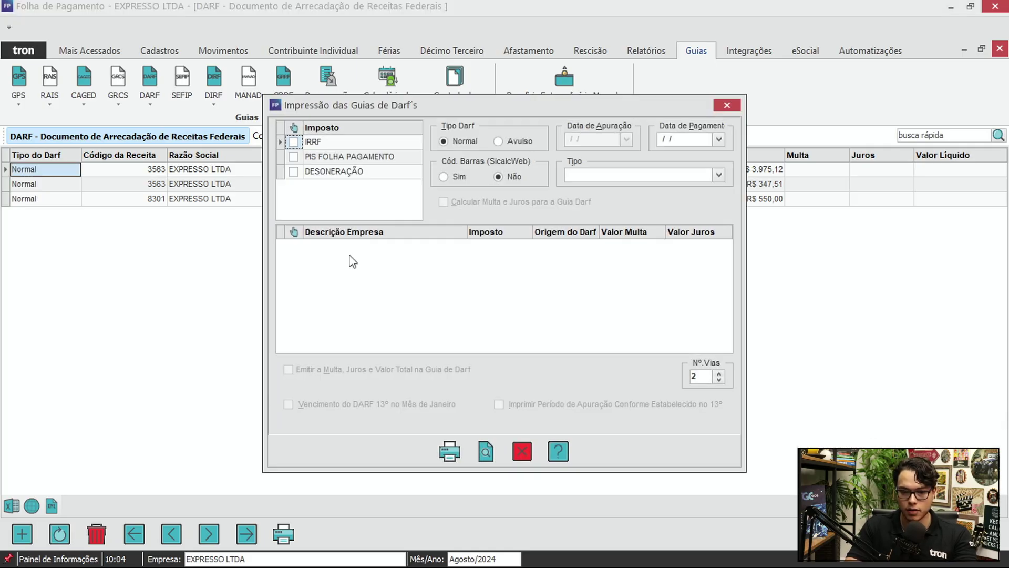
click(293, 142)
click(293, 156)
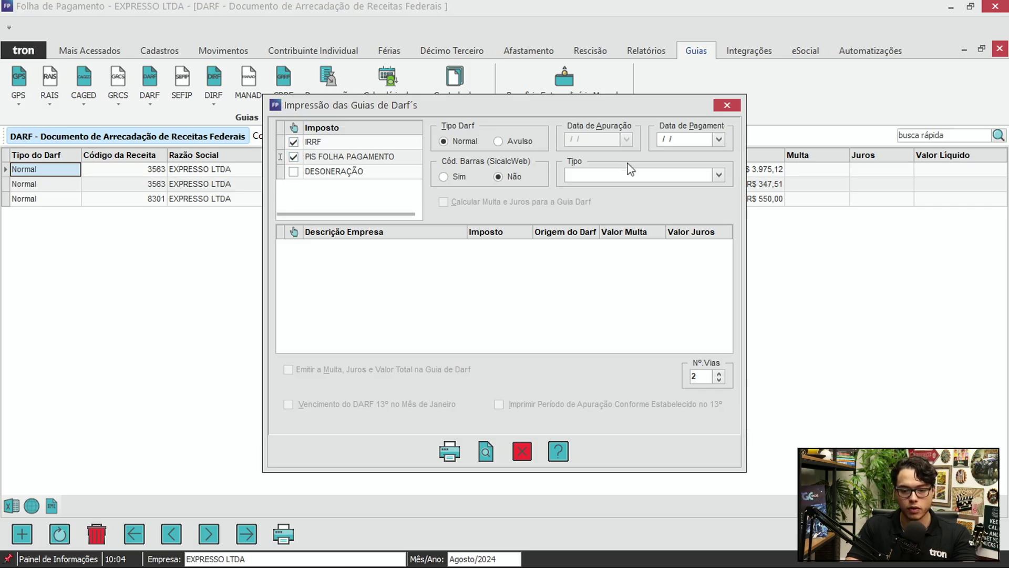
click(719, 175)
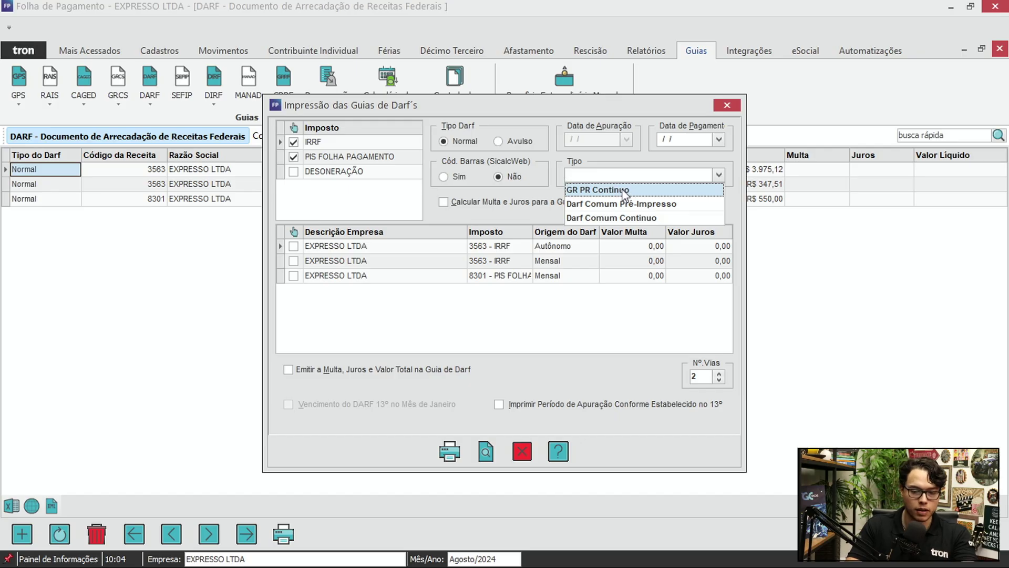
click(632, 189)
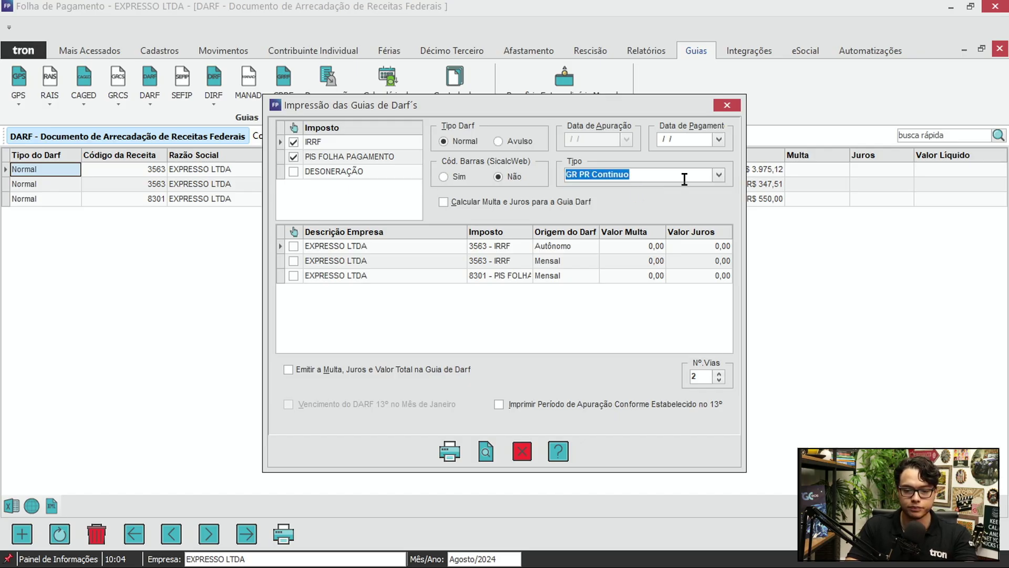
click(716, 175)
click(629, 191)
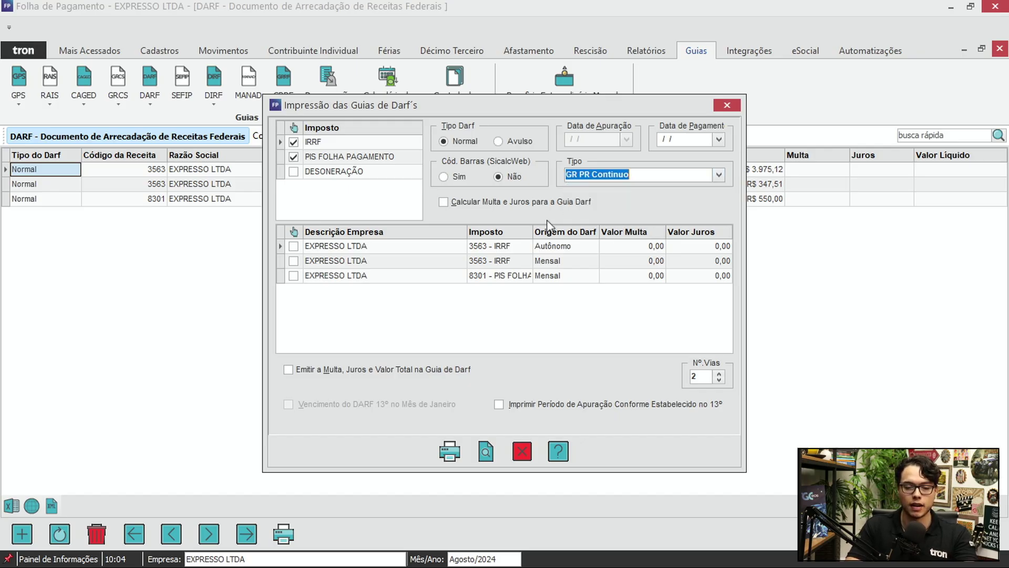
click(294, 231)
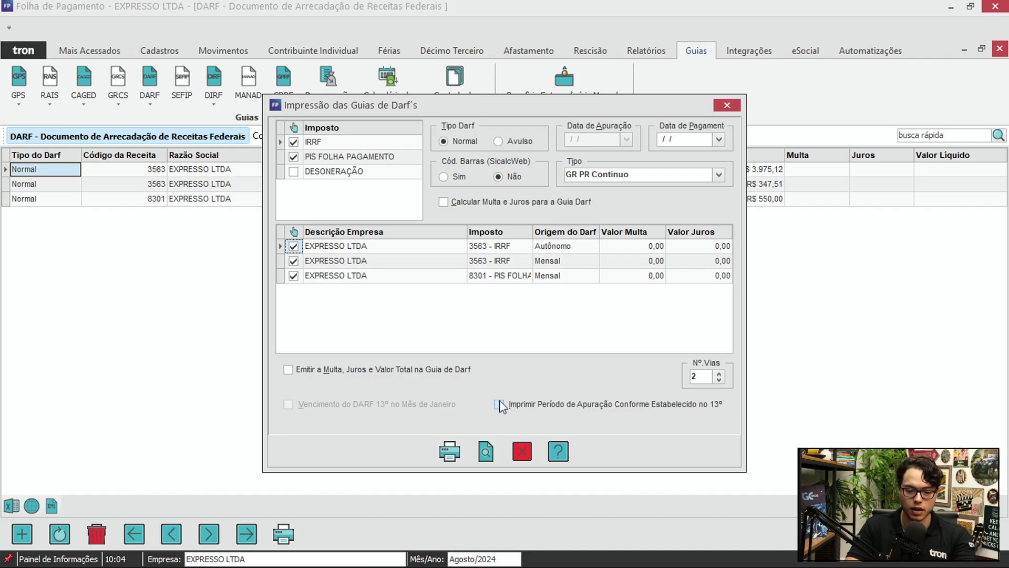
Step: Generate the print preview of the selected guides, examine both copies on the first page, and close the preview
click(457, 455)
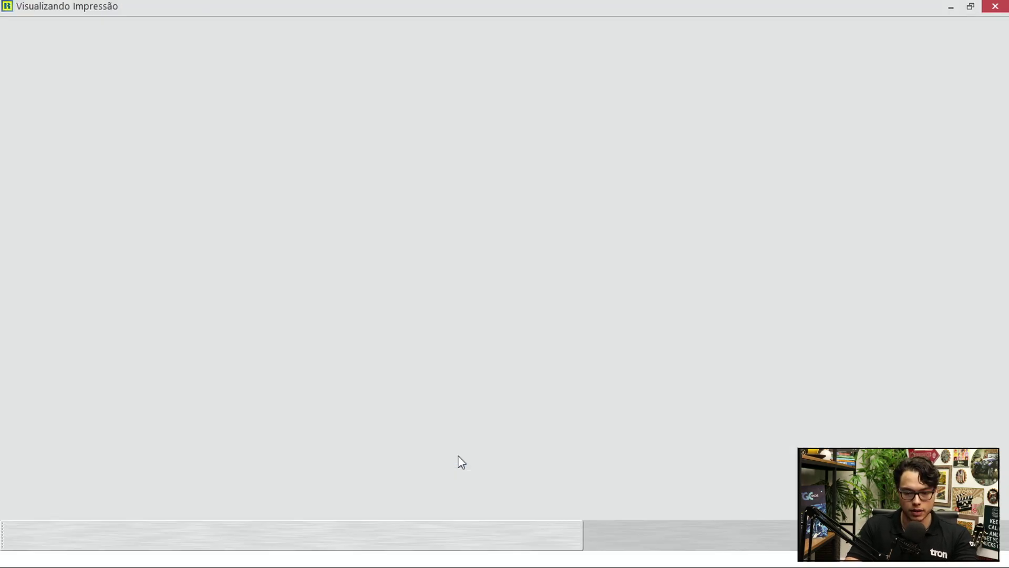
scroll(403, 216, down, 3)
scroll(436, 239, down, 3)
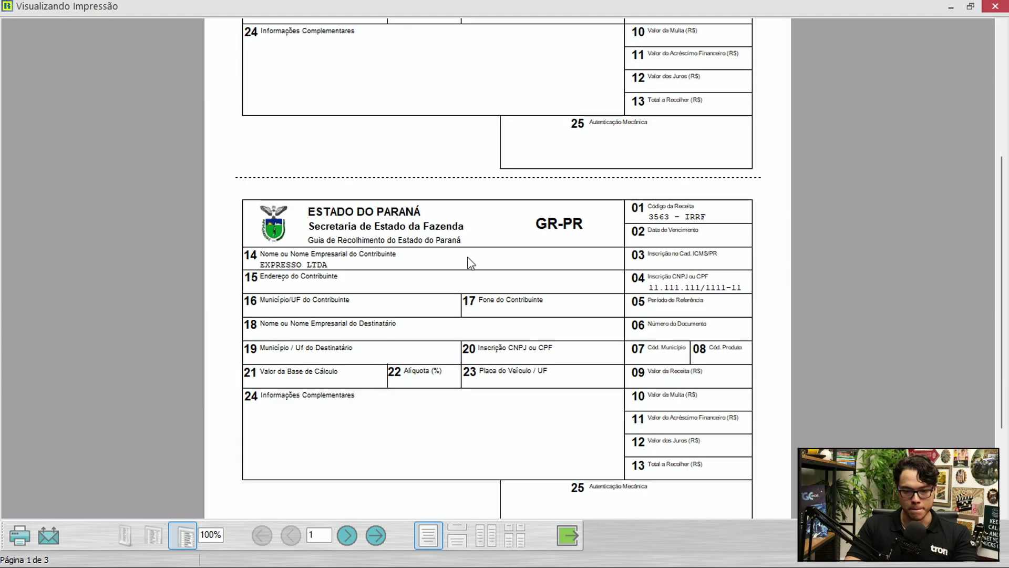
scroll(526, 331, up, 2)
scroll(494, 332, up, 3)
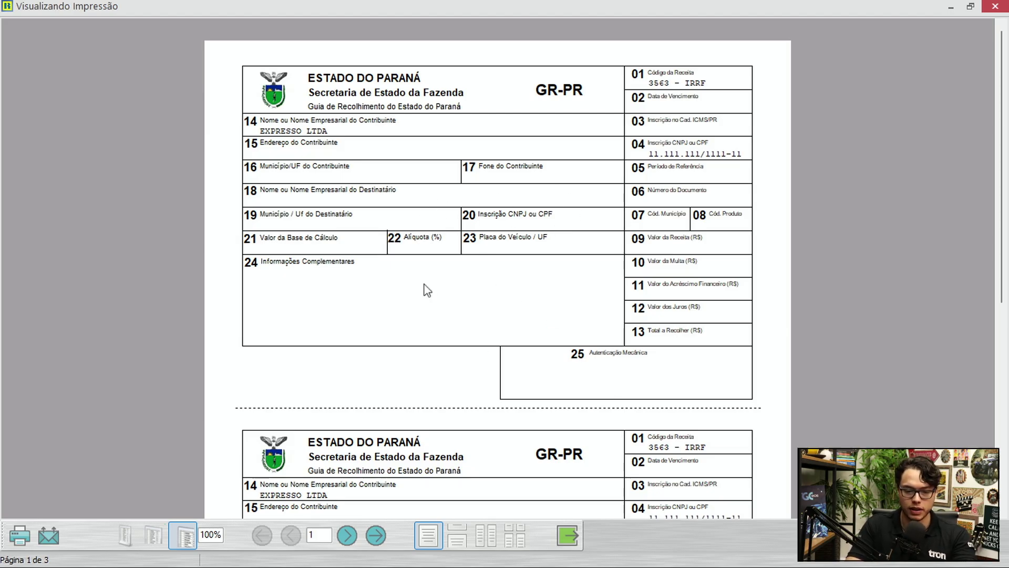
scroll(444, 298, down, 1)
scroll(444, 298, down, 2)
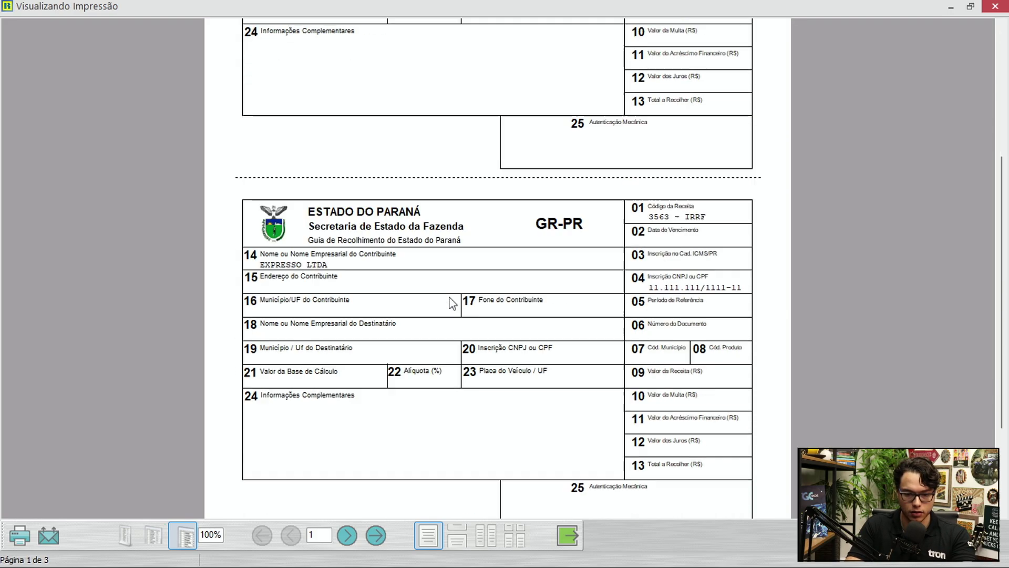
click(567, 536)
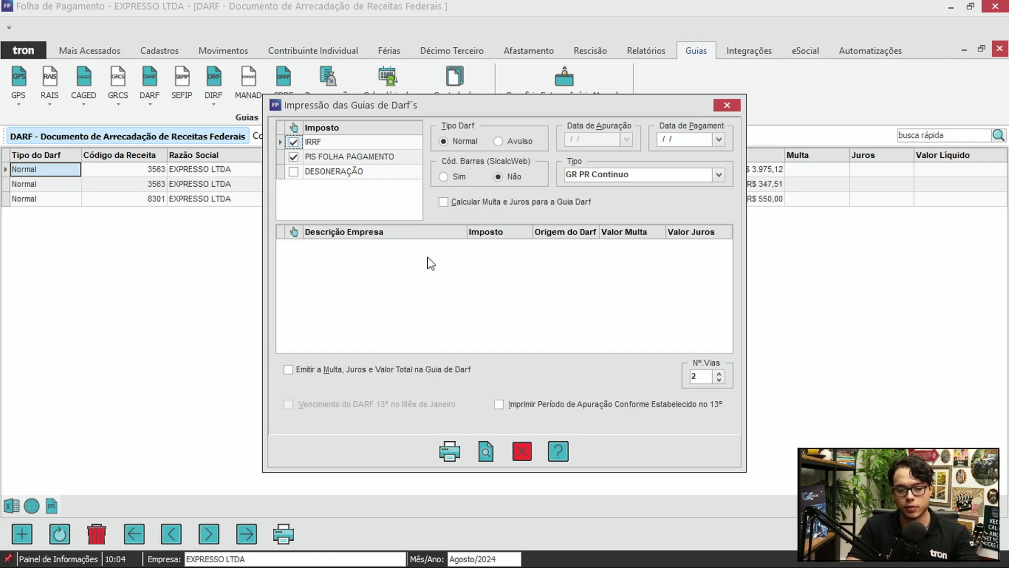
Step: Close the guide printing and DARF list windows, and switch the working month to Dezembro/2024
click(521, 453)
click(480, 558)
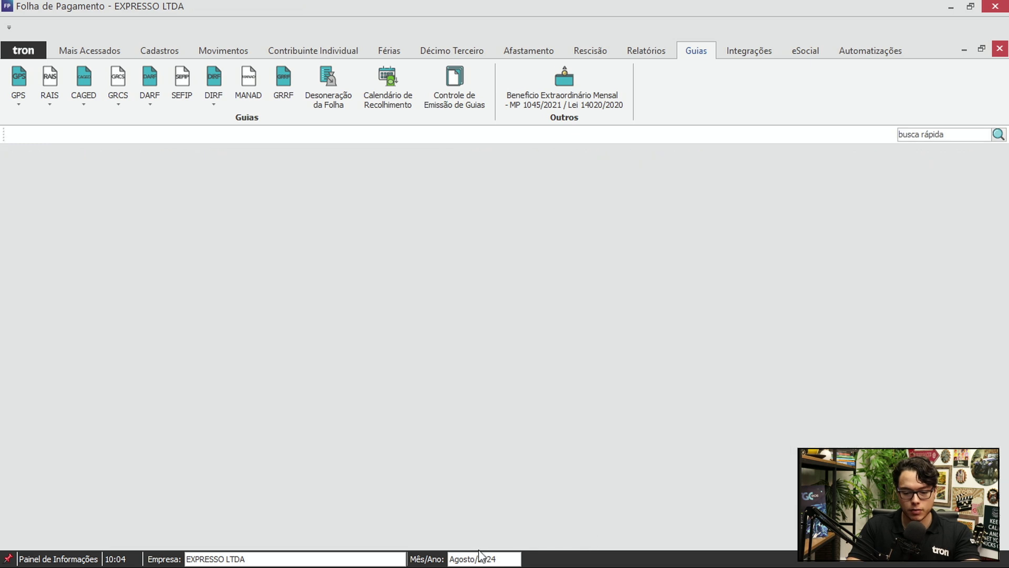
click(593, 532)
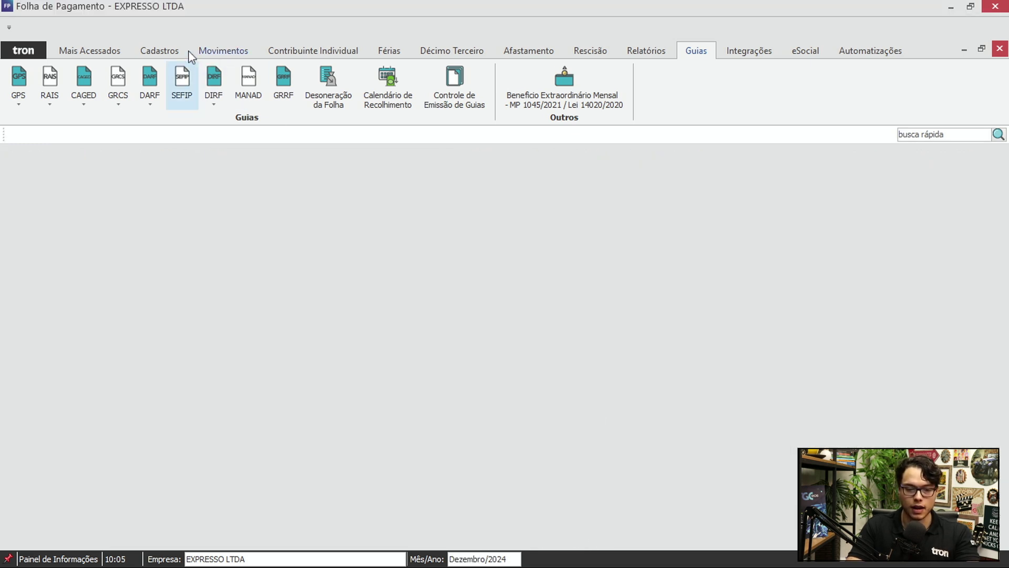
Step: Review both employees' 13º salário 2ª Parcela events in the calculated events query for 12/2024, and close it
click(222, 53)
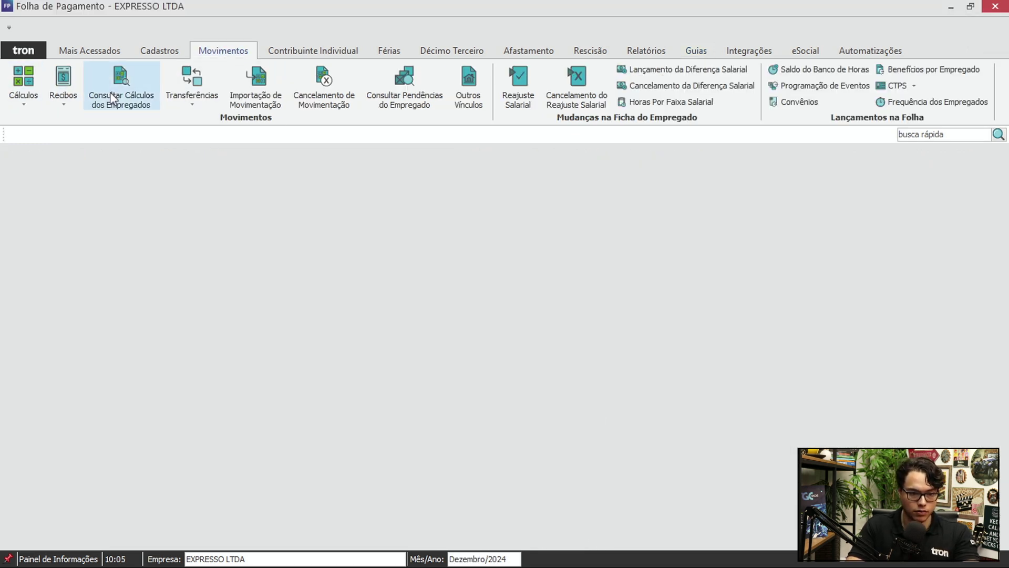
click(125, 87)
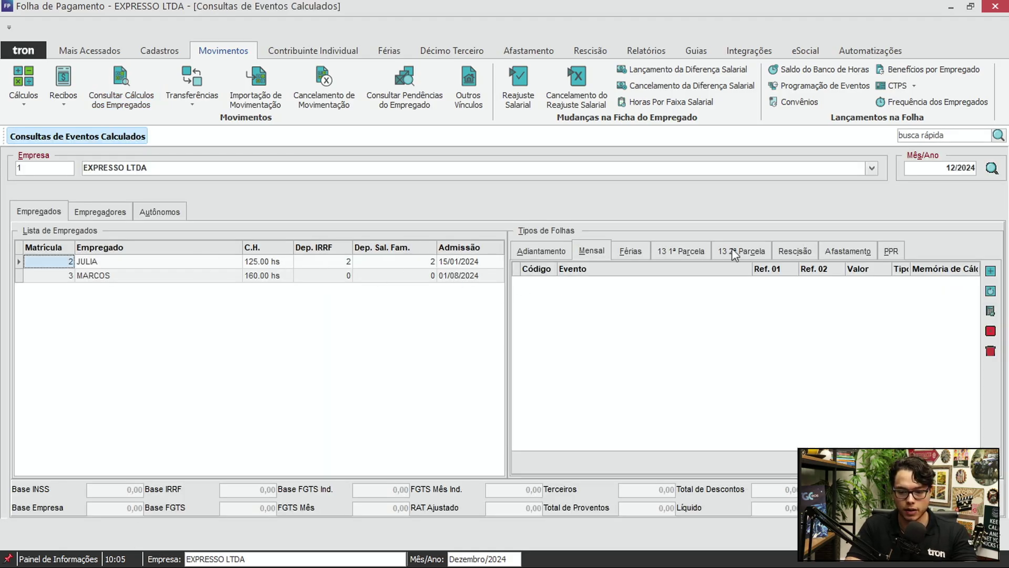
click(739, 253)
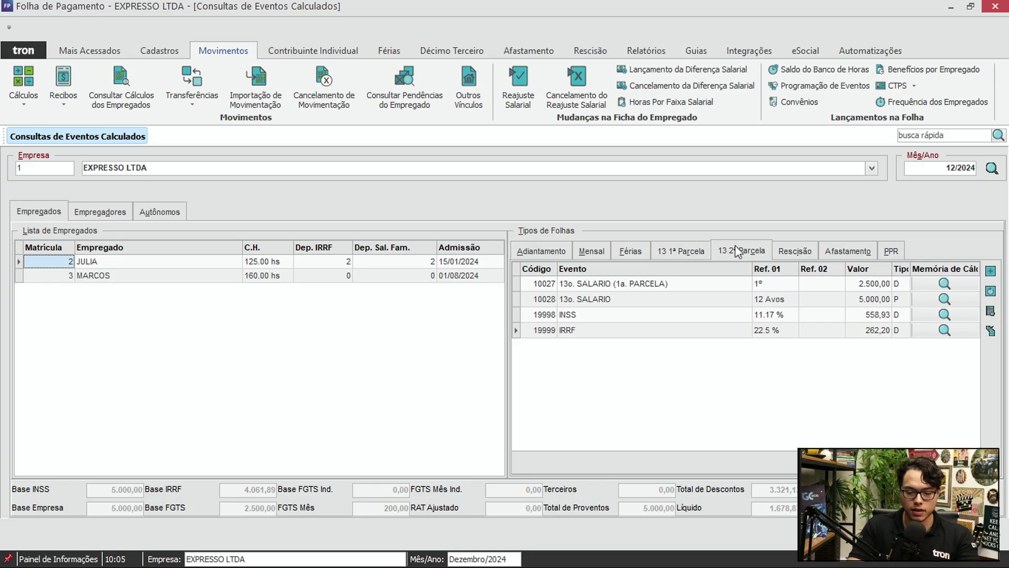
click(667, 285)
key(Down)
key(Down)
key(Down)
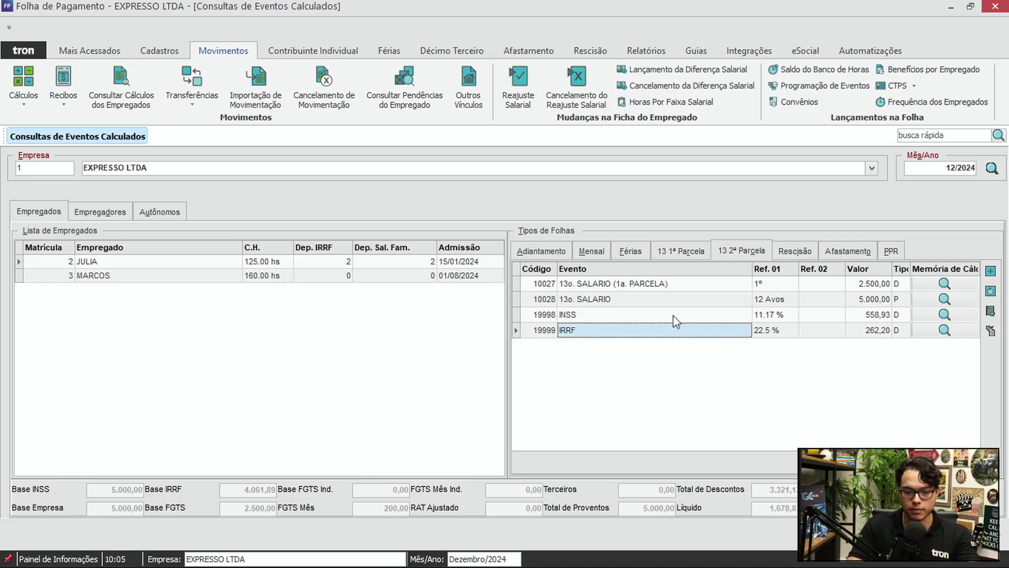
click(672, 285)
click(674, 300)
click(198, 277)
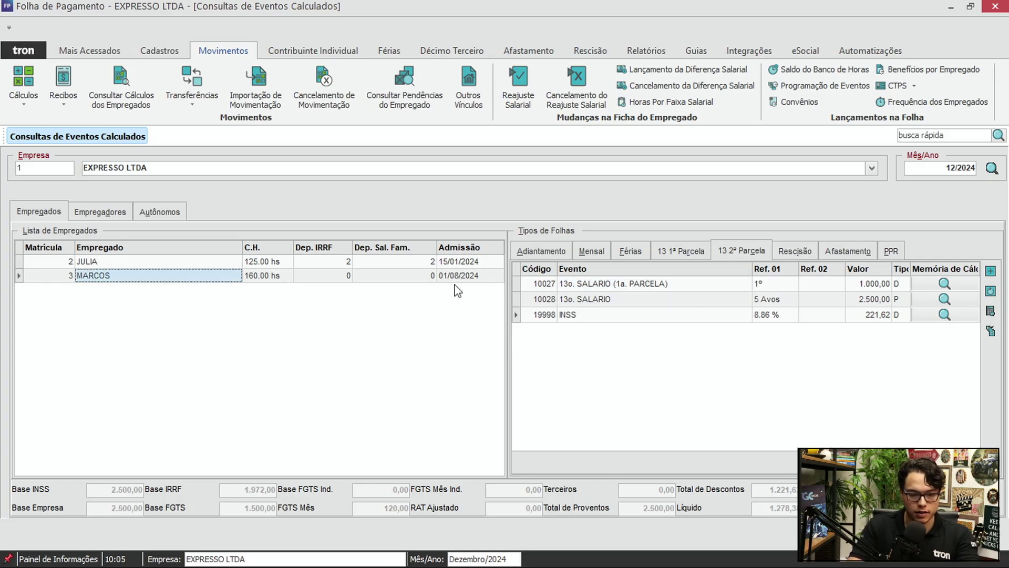
key(Escape)
Step: Open the DARF registration and issuing list for Dezembro/2024
click(696, 51)
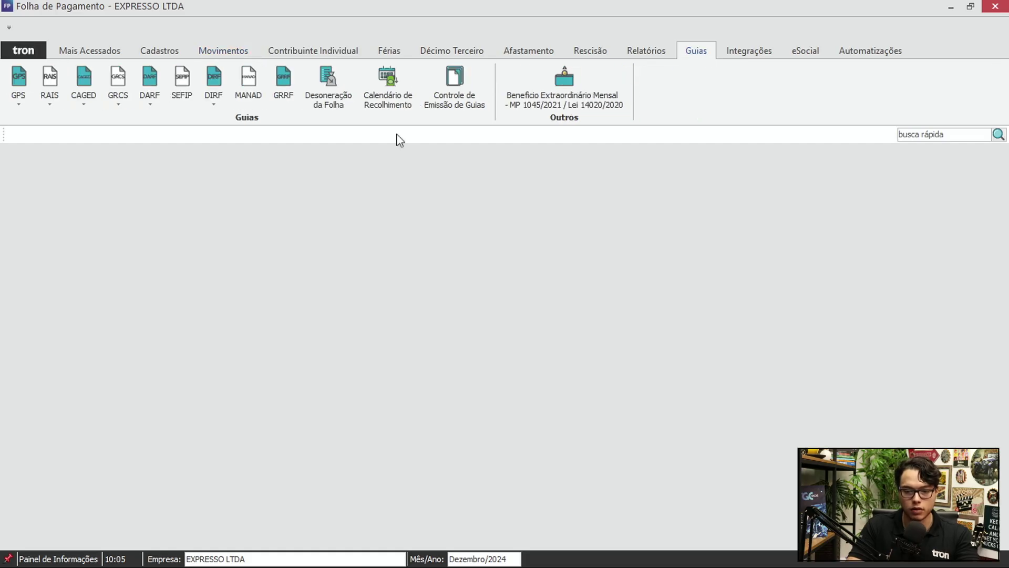
click(156, 92)
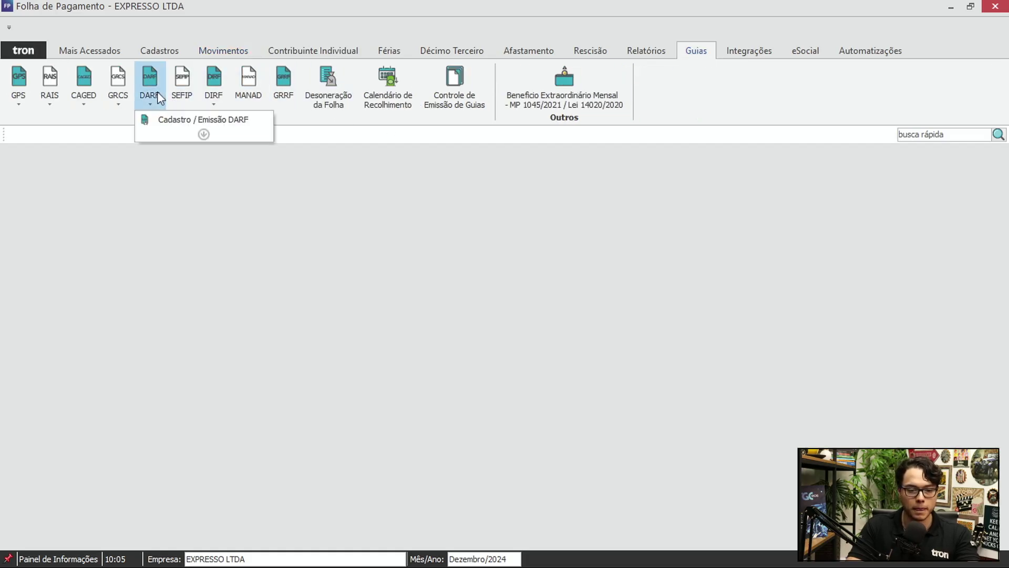
click(231, 120)
Step: Set up 13º Salário DARF printing for IRRF with type GR PR Continuo, and include EXPRESSO LTDA's guide
click(946, 533)
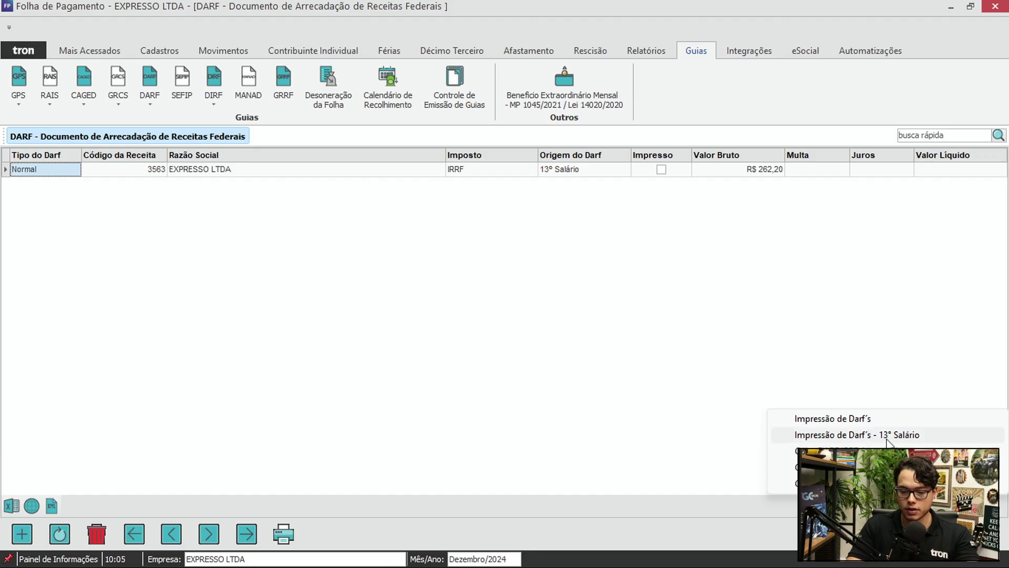
click(847, 435)
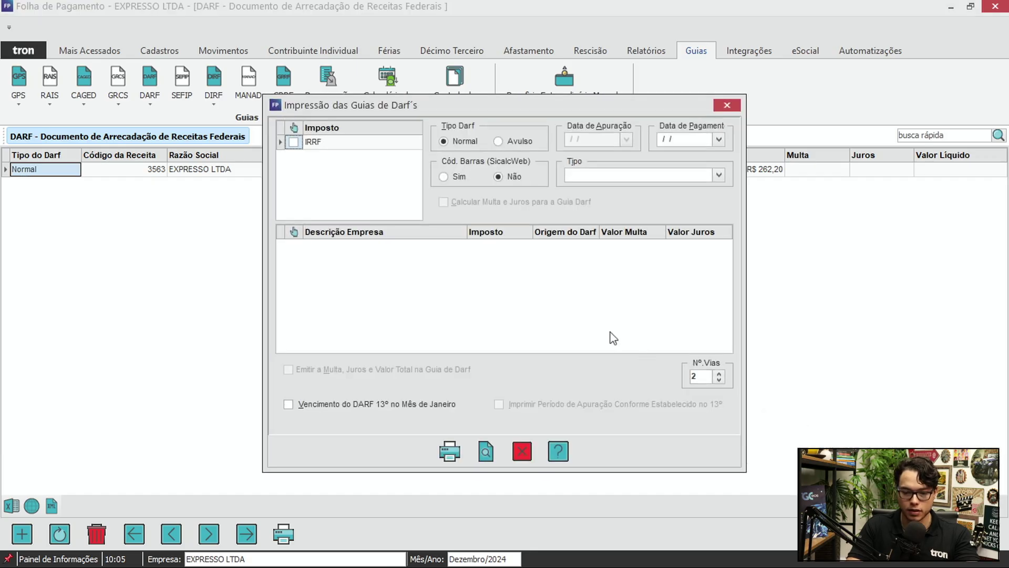
click(294, 143)
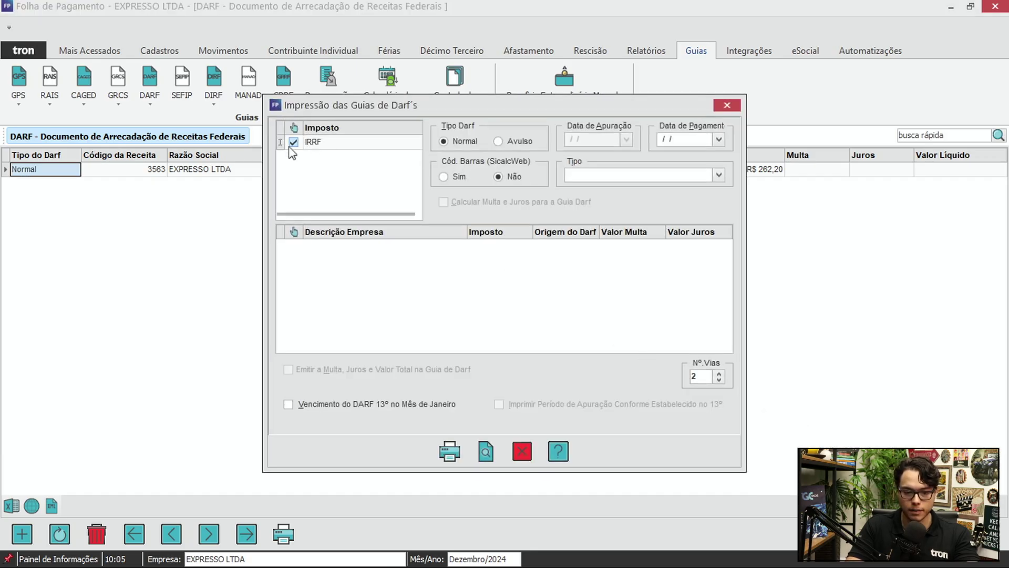
click(717, 175)
click(696, 187)
click(293, 246)
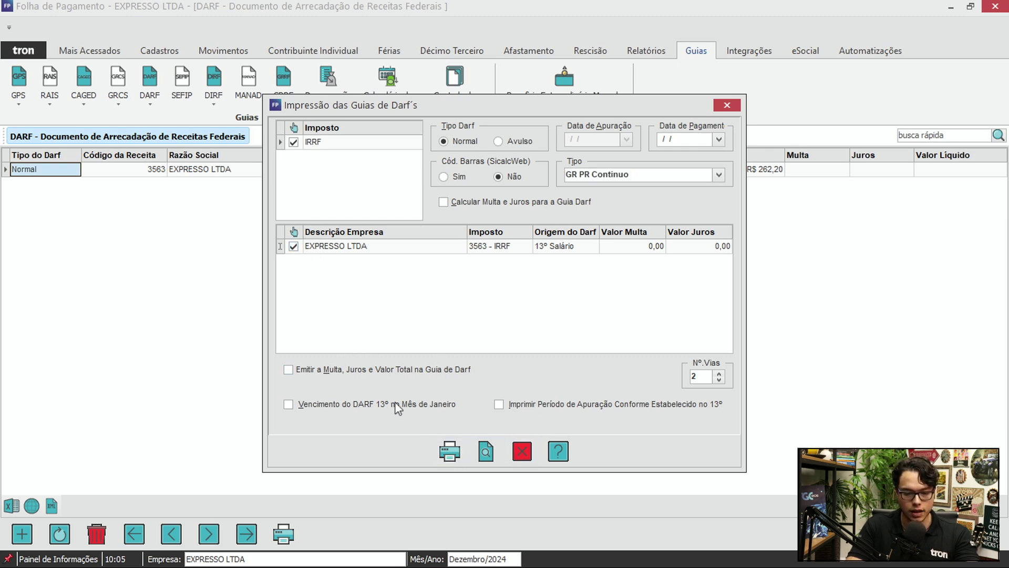
Step: Generate the 13º Salário guide's print preview, examine its copies, and close the preview and printing window
click(453, 452)
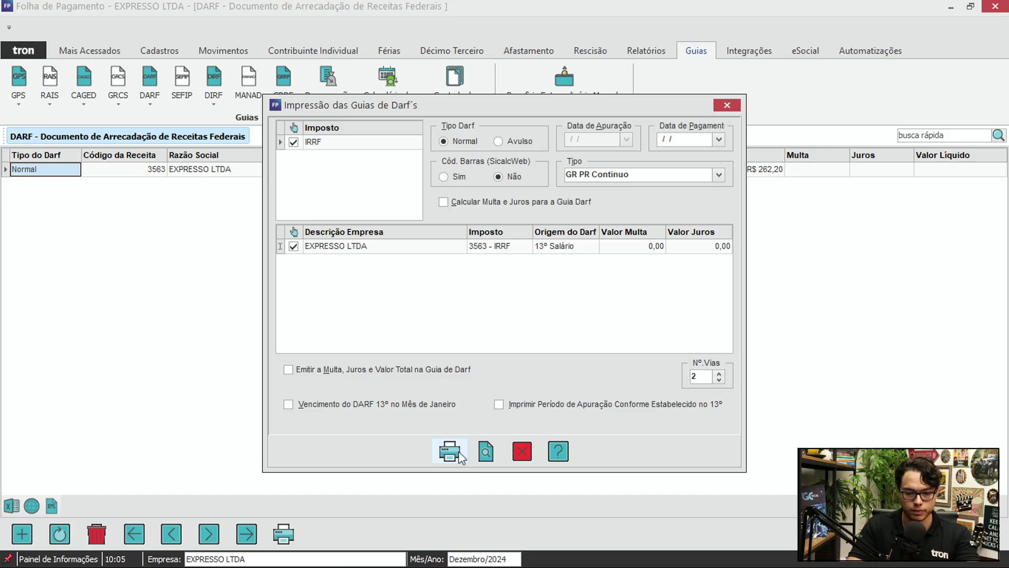
scroll(545, 236, down, 7)
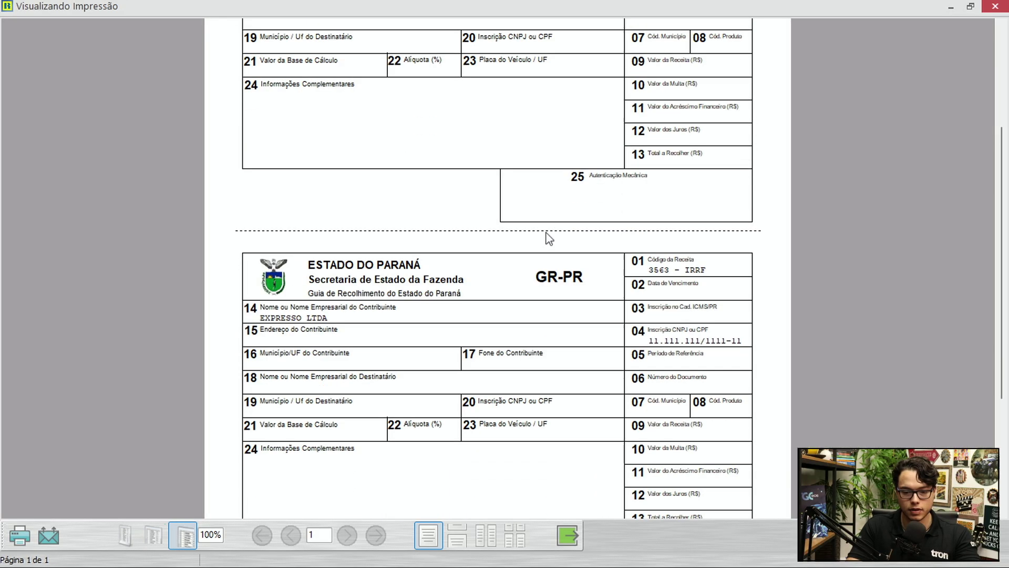
scroll(531, 247, up, 2)
scroll(544, 242, up, 3)
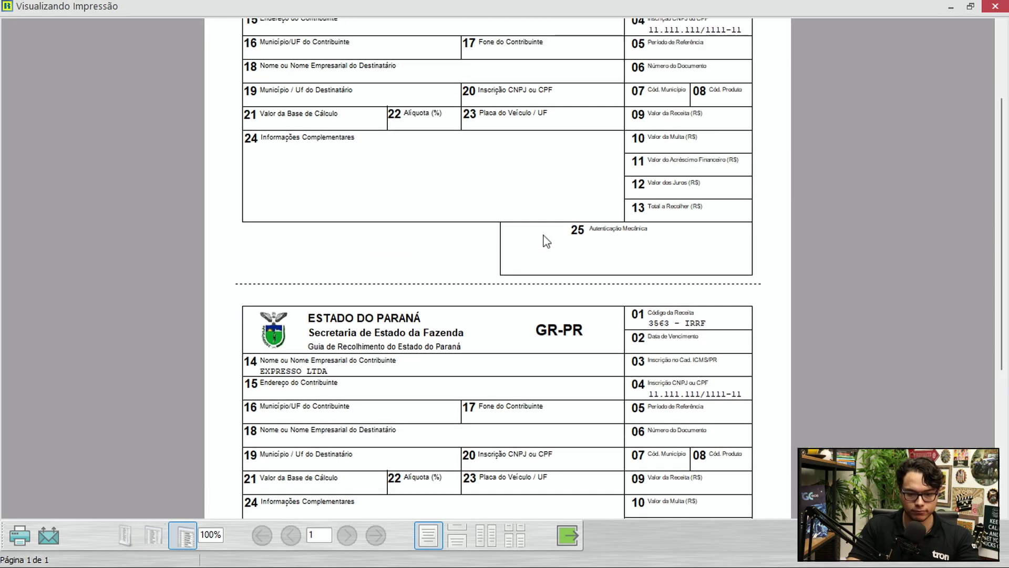
key(Escape)
key(Escape)
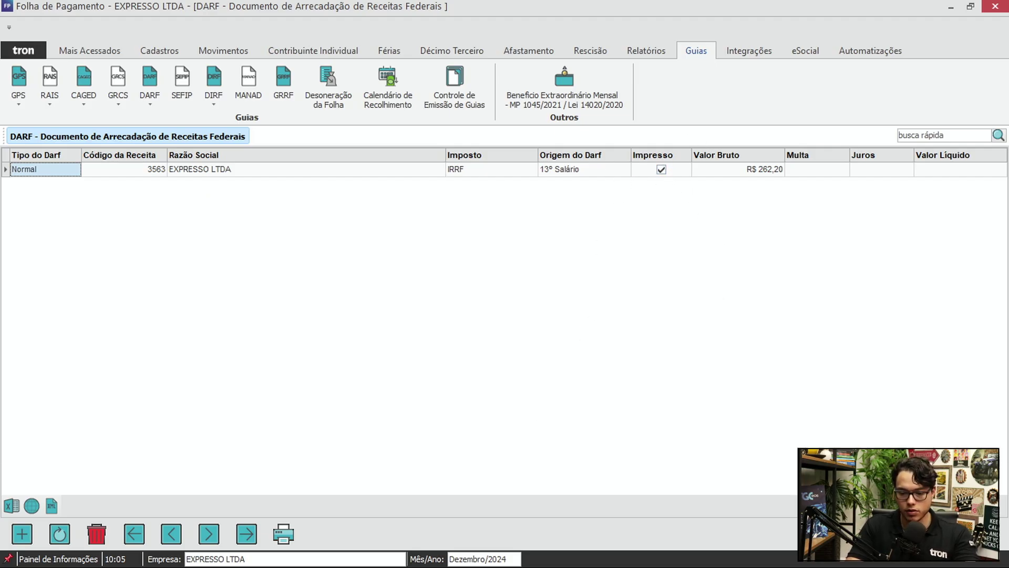
Step: Try to list the 13º Salário guide for reprinting with IRRF and type GR PR Continuo, and close the printing window
right_click(841, 410)
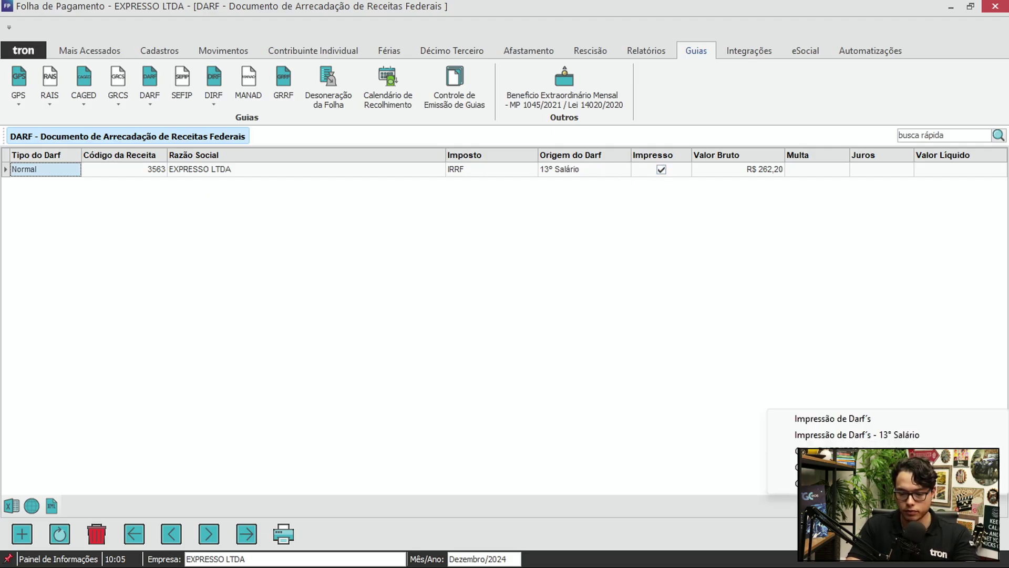
click(856, 435)
click(294, 142)
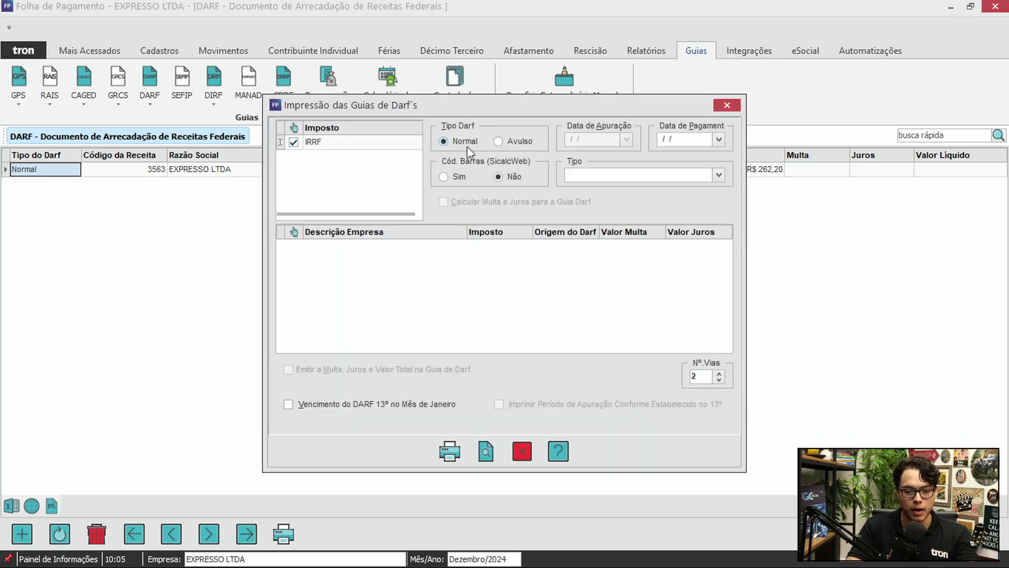
click(718, 175)
click(695, 189)
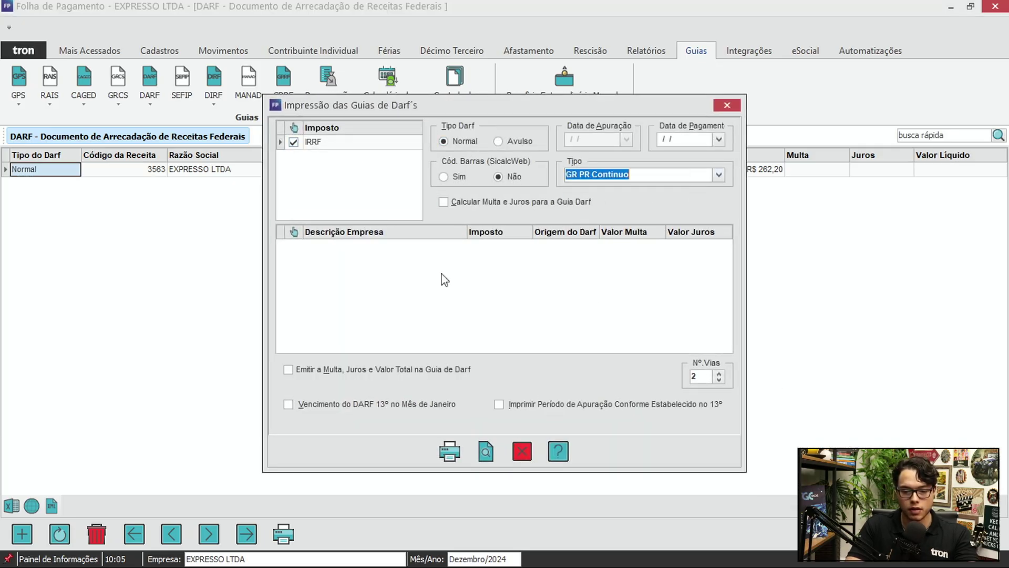
key(Return)
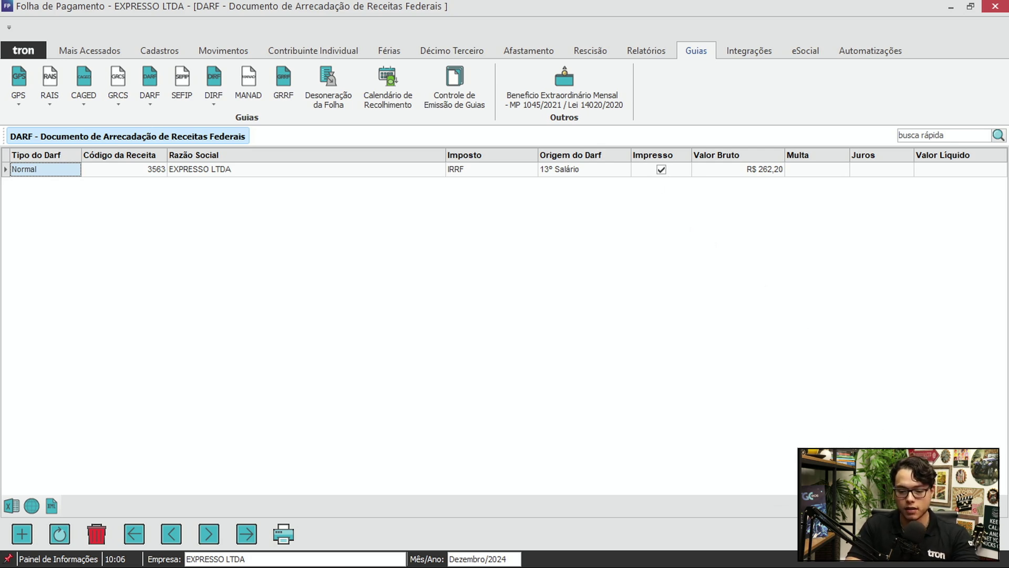
Step: Clear the Impresso mark on EXPRESSO LTDA's 13º Salário DARF record
click(862, 507)
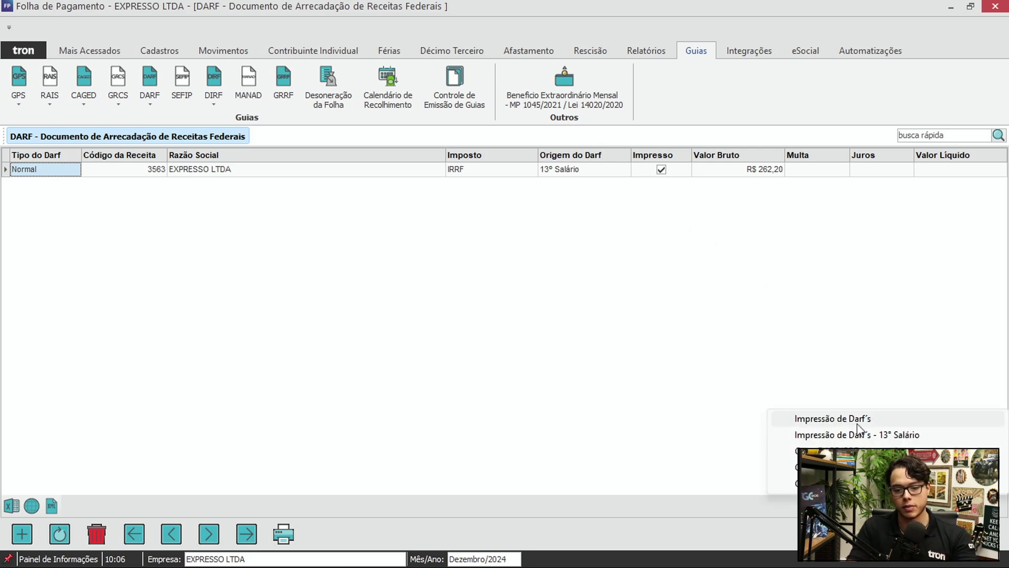
click(744, 281)
click(661, 169)
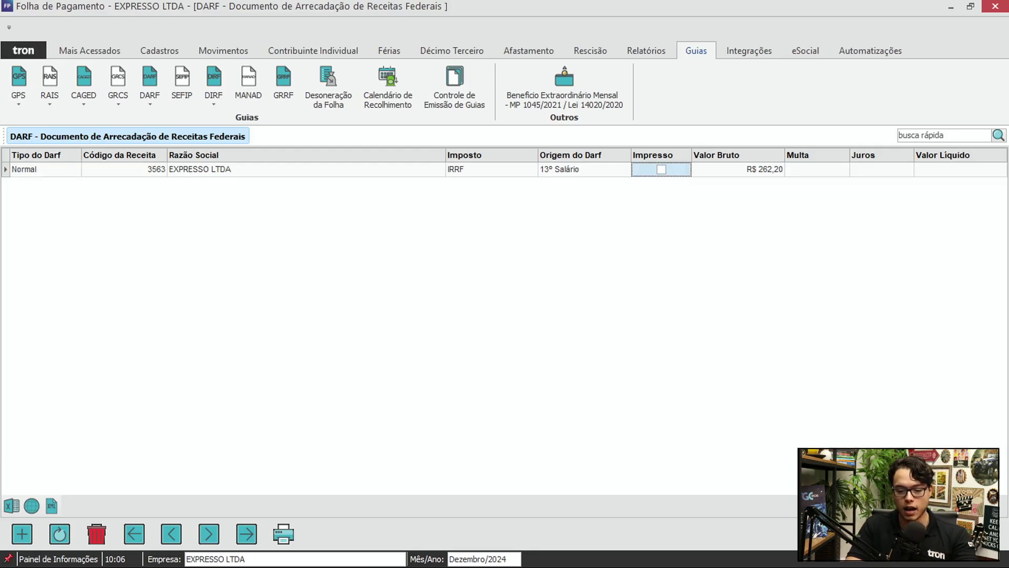
Step: Set up the 13º Salário DARF reprint for IRRF with type GR PR Continuo, including EXPRESSO LTDA's guide
click(862, 507)
click(863, 432)
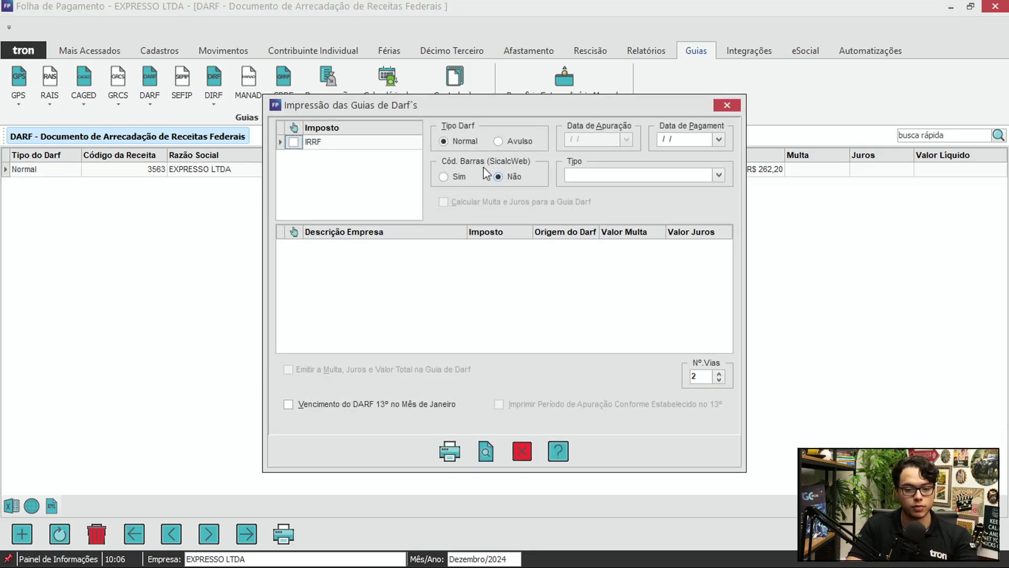
click(293, 142)
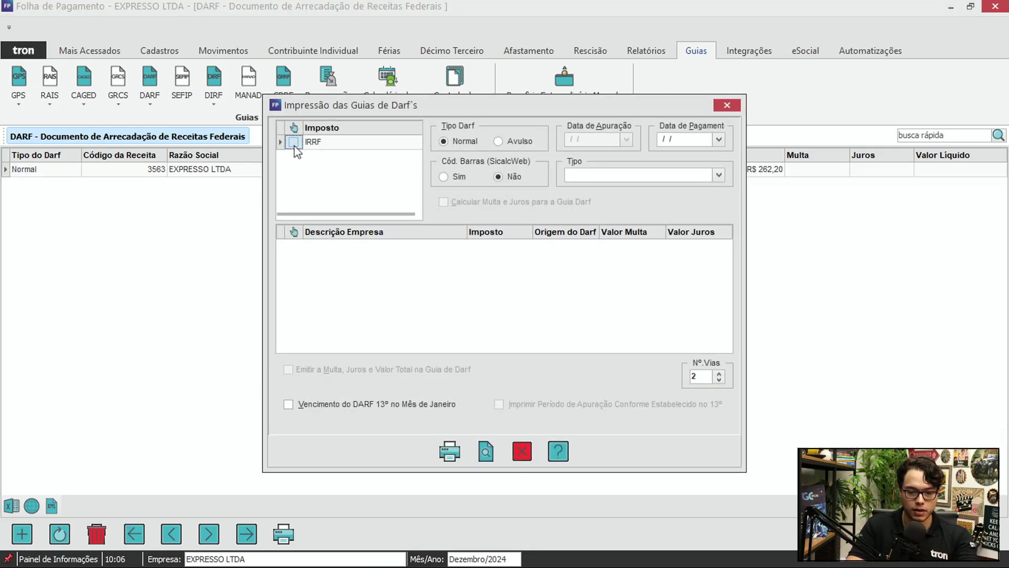
click(718, 177)
click(605, 188)
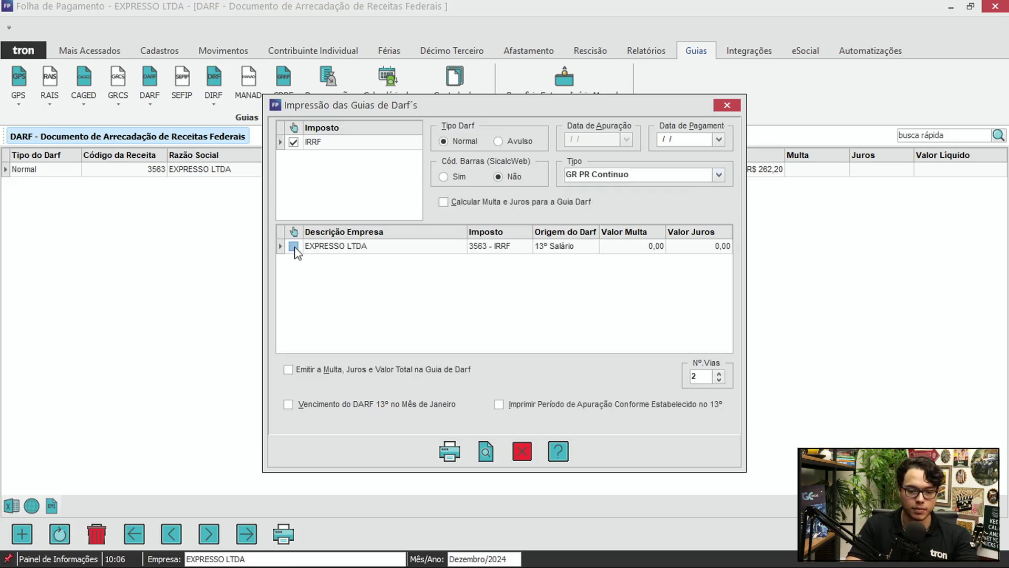
Step: Generate the selected guide's print view, look through its copies, and close the preview, printing window and DARF list
click(449, 450)
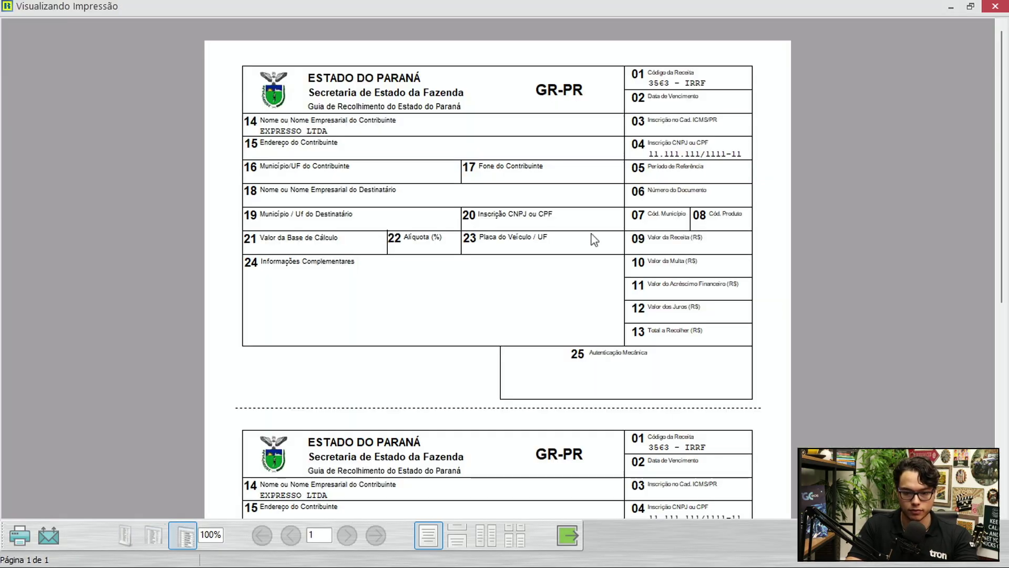
scroll(538, 266, down, 3)
scroll(537, 265, down, 2)
key(Escape)
key(Escape)
key(Escape)
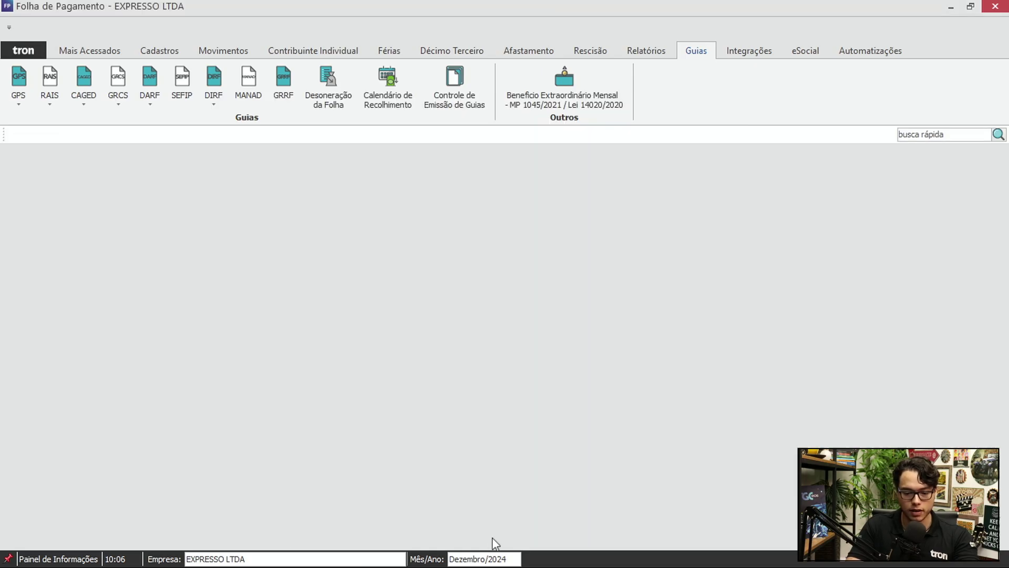
Step: Switch the working period to Agosto/2024 and open the Demonstrativo DARF listing options
click(495, 558)
click(585, 501)
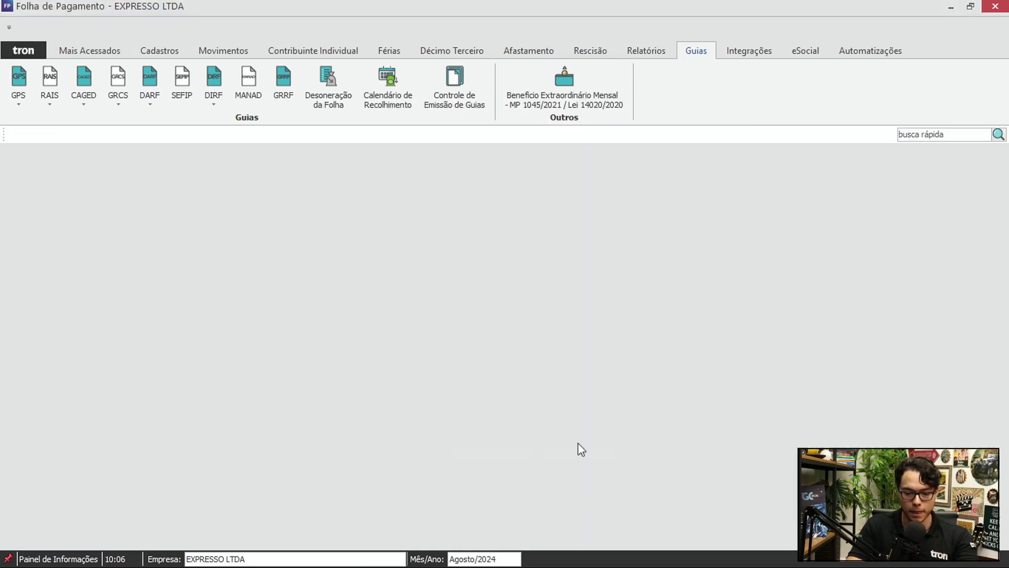
click(149, 96)
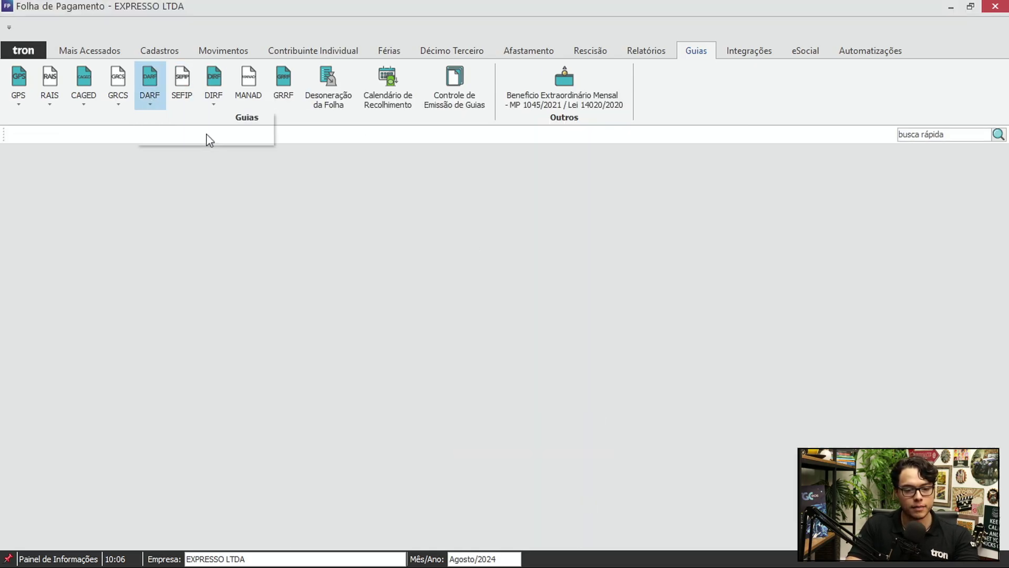
click(222, 138)
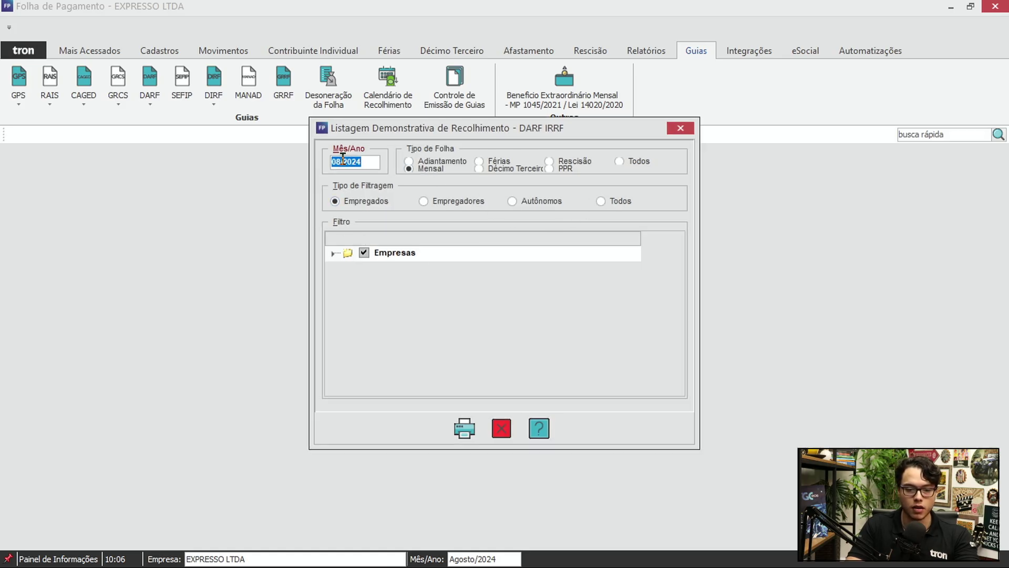
Step: Generate the 08/2024 IRRF listing with Todos for payroll type and filtering, review each person's amount, and close the report and its options
click(632, 162)
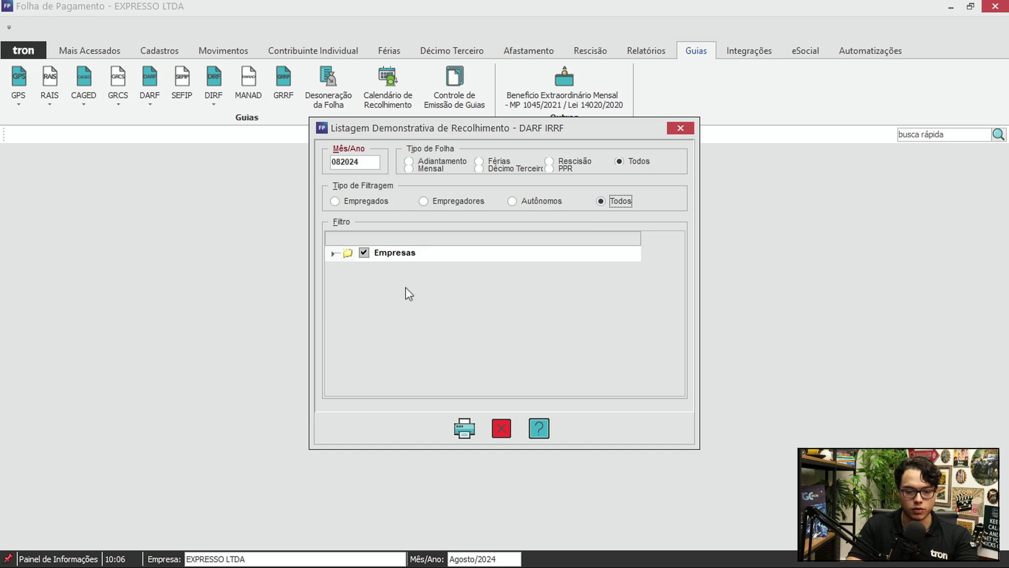
click(467, 431)
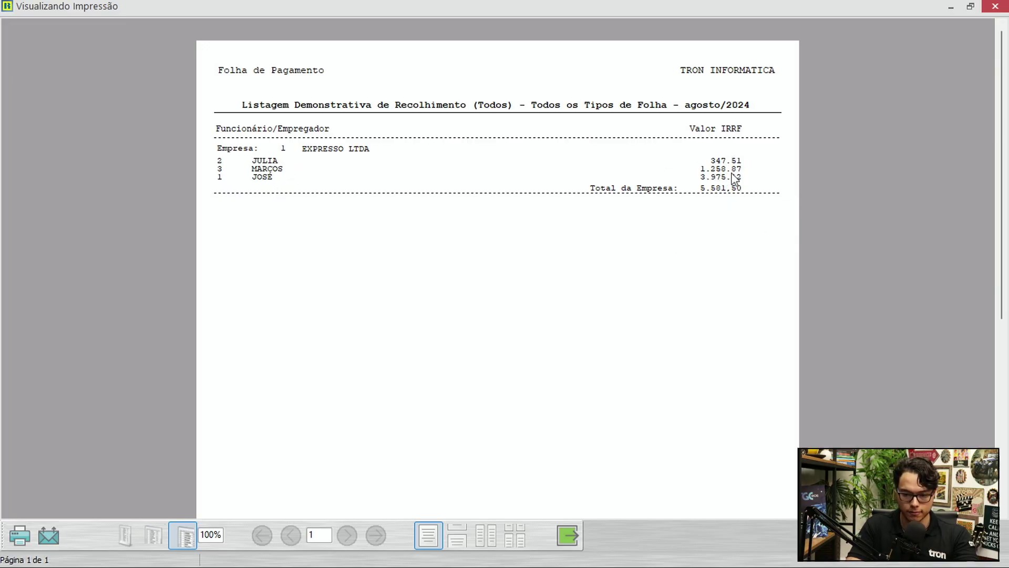
click(567, 535)
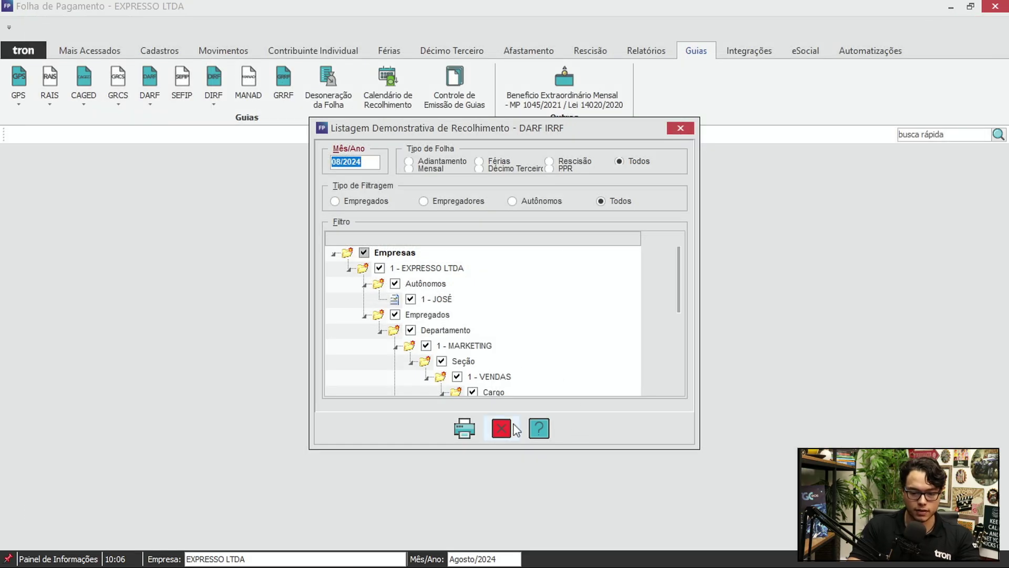
click(509, 425)
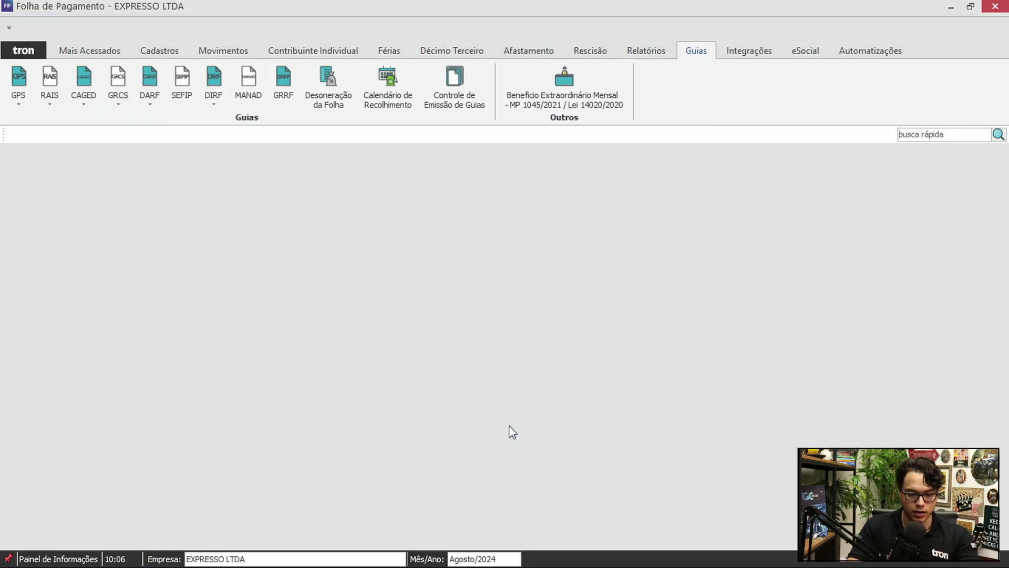
click(152, 100)
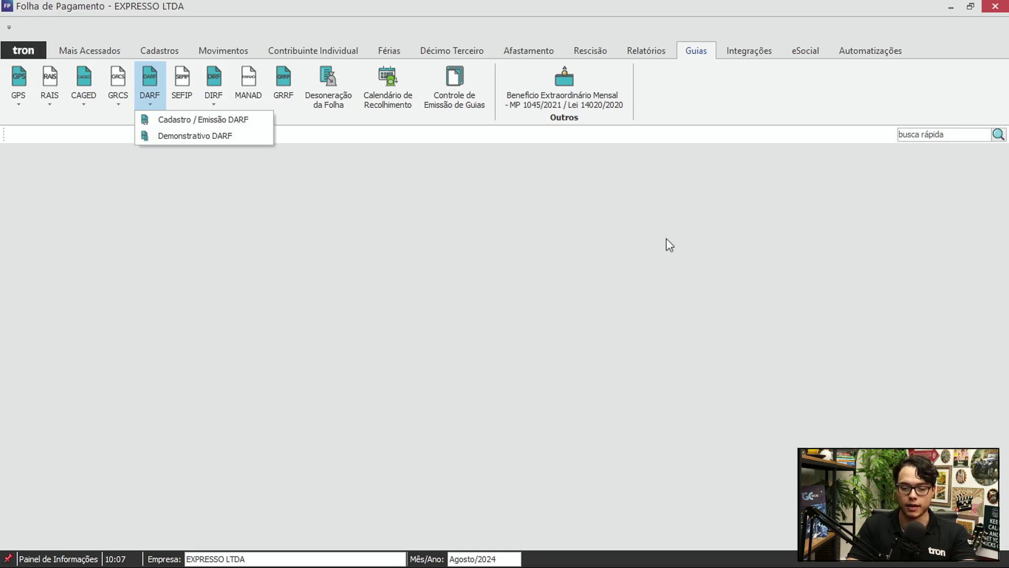
click(638, 268)
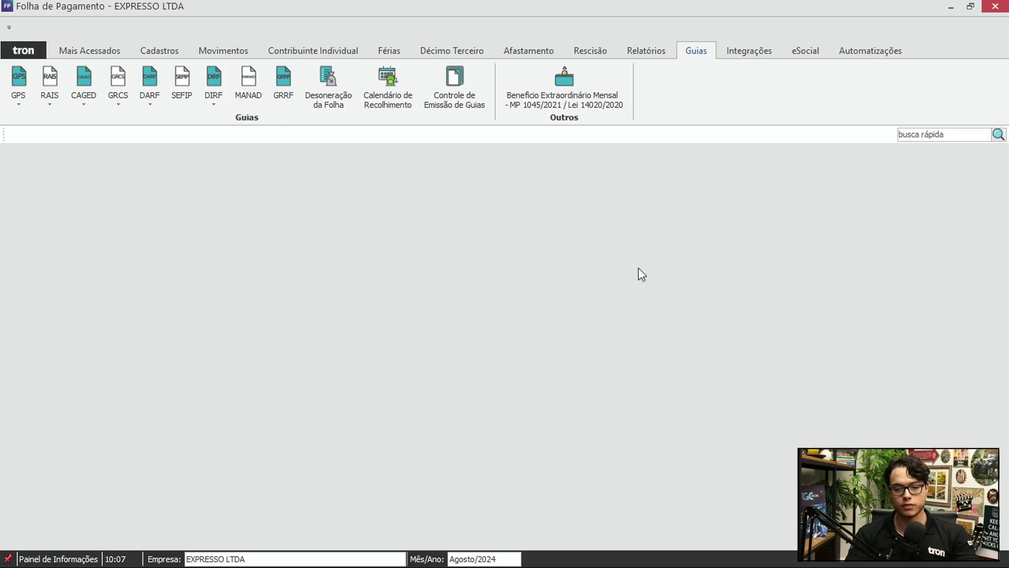